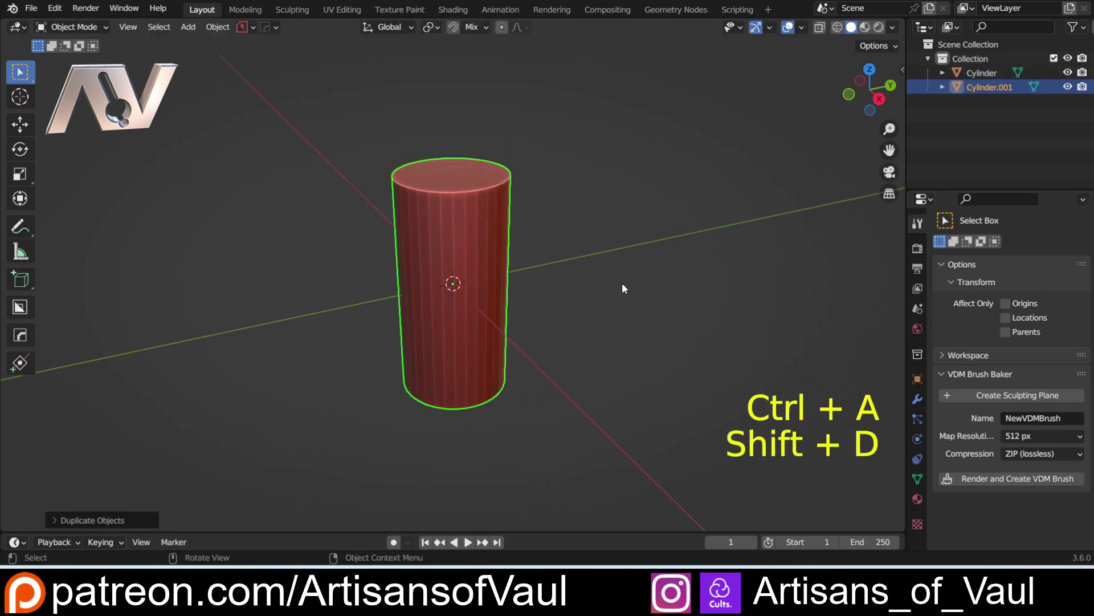
Rotate the duplicated cylinder about the Y axis so it crosses the upright cylinder horizontally
{"action": "left_click", "coordinate": [647, 268]}
{"action": "key", "text": "r"}
{"action": "key", "text": "y"}
{"action": "left_click", "coordinate": [453, 395]}
{"action": "middle_click_drag", "start_coordinate": [453, 396], "coordinate": [321, 355]}
{"action": "middle_click_drag", "start_coordinate": [321, 356], "coordinate": [288, 349], "text": "shift"}
{"action": "middle_click_drag", "start_coordinate": [288, 349], "coordinate": [342, 421]}
Duplicate both crossed cylinders and move the copies away from the originals along the X axis
{"action": "key", "text": "a"}
{"action": "key", "text": "shift+d"}
{"action": "key", "text": "x"}
{"action": "left_click", "coordinate": [866, 439]}
{"action": "middle_click_drag", "start_coordinate": [866, 439], "coordinate": [470, 432]}
{"action": "left_click", "coordinate": [469, 432]}
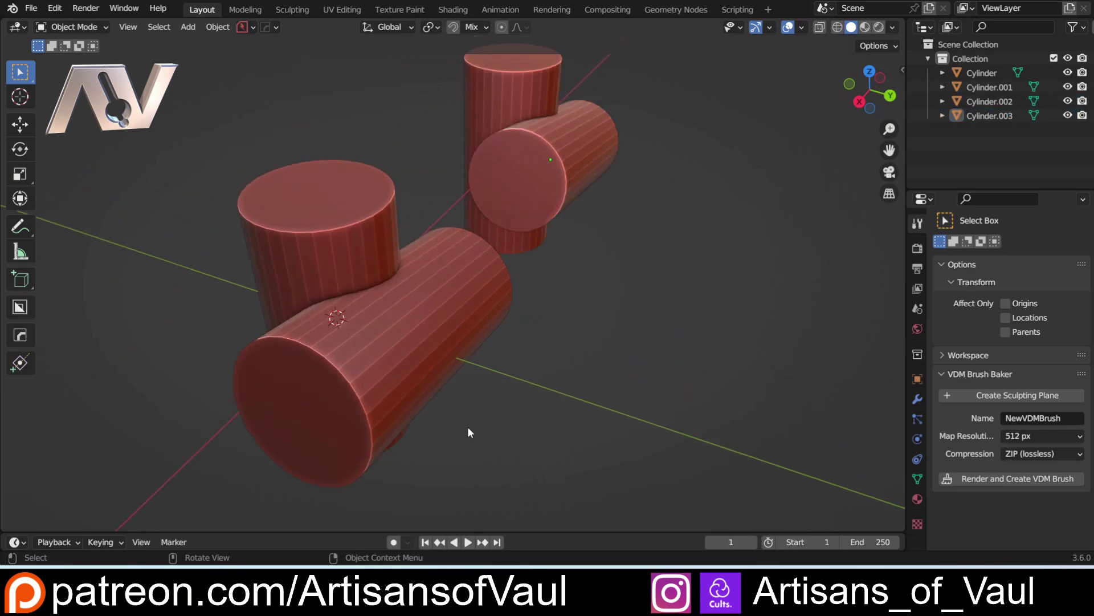
Join the first pair of crossed cylinders with a HardOps Boolean union, keeping the upright cylinder as the target
{"action": "left_click", "coordinate": [439, 353]}
{"action": "left_click", "coordinate": [360, 285], "text": "shift"}
{"action": "key", "text": "ctrl+KP_Add"}
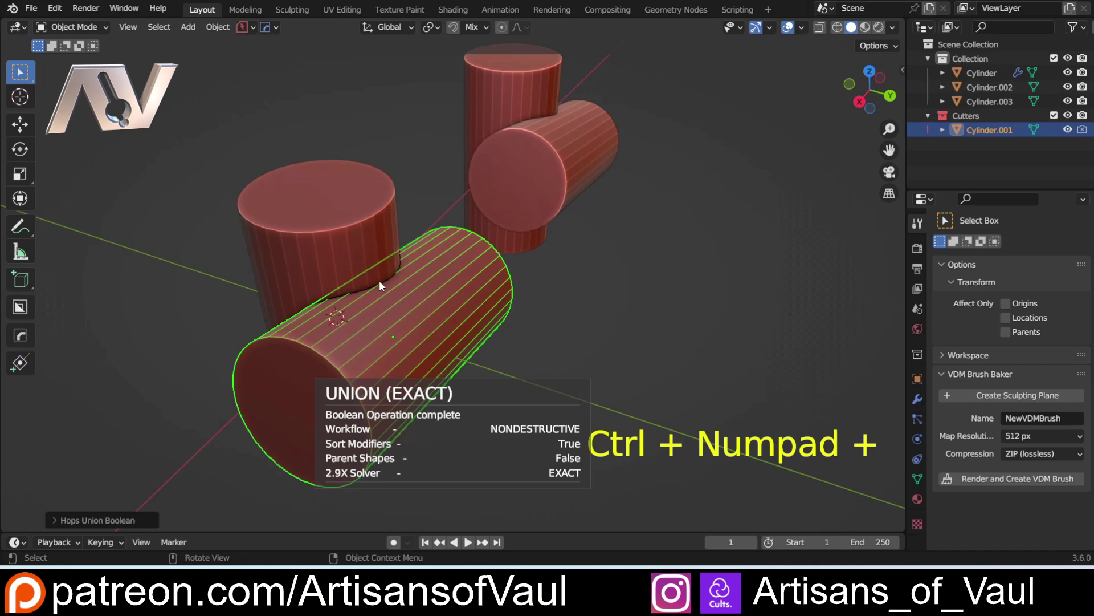
Hide the horizontal cutter cylinder and apply the upright cylinder's union with Smart Apply
{"action": "key", "text": "h"}
{"action": "left_click", "coordinate": [367, 276]}
{"action": "key", "text": "q"}
{"action": "key", "text": "q"}
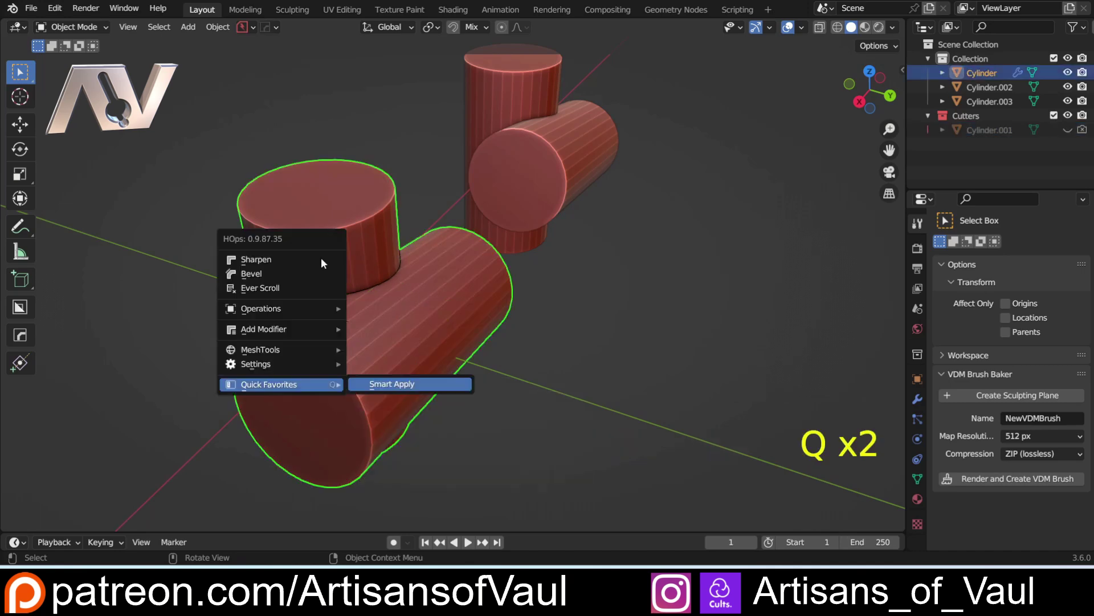
{"action": "left_click", "coordinate": [393, 381]}
{"action": "scroll", "coordinate": [313, 308], "scroll_direction": "up", "scroll_amount": 4}
{"action": "middle_click_drag", "start_coordinate": [401, 311], "coordinate": [405, 316]}
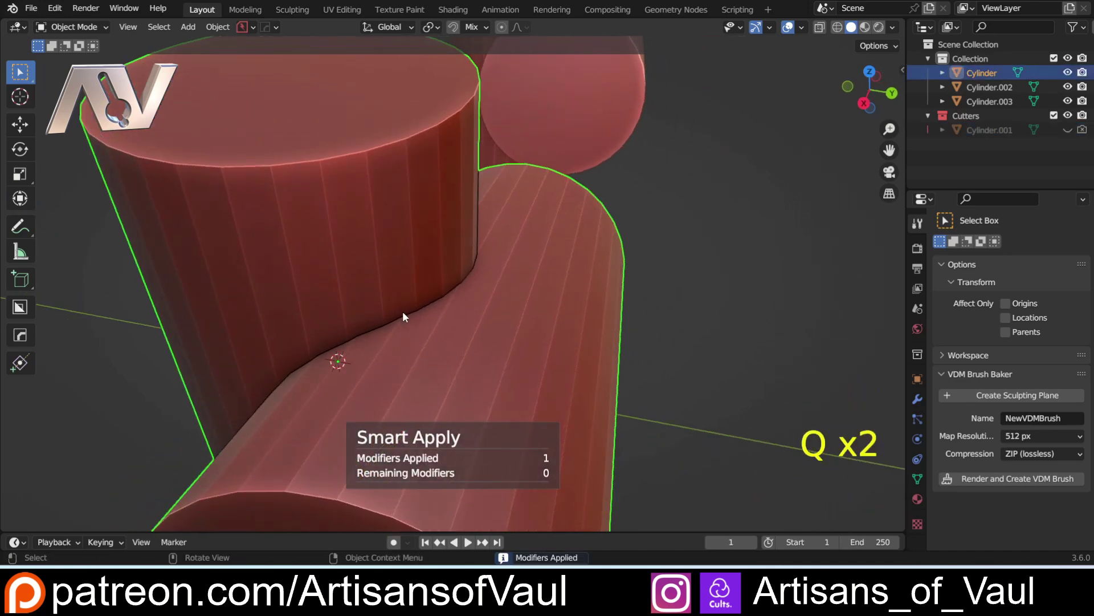
Select the edge loop where the two joined cylinders meet and run MESHmachine's Offset Cut on it
{"action": "key", "text": "Tab"}
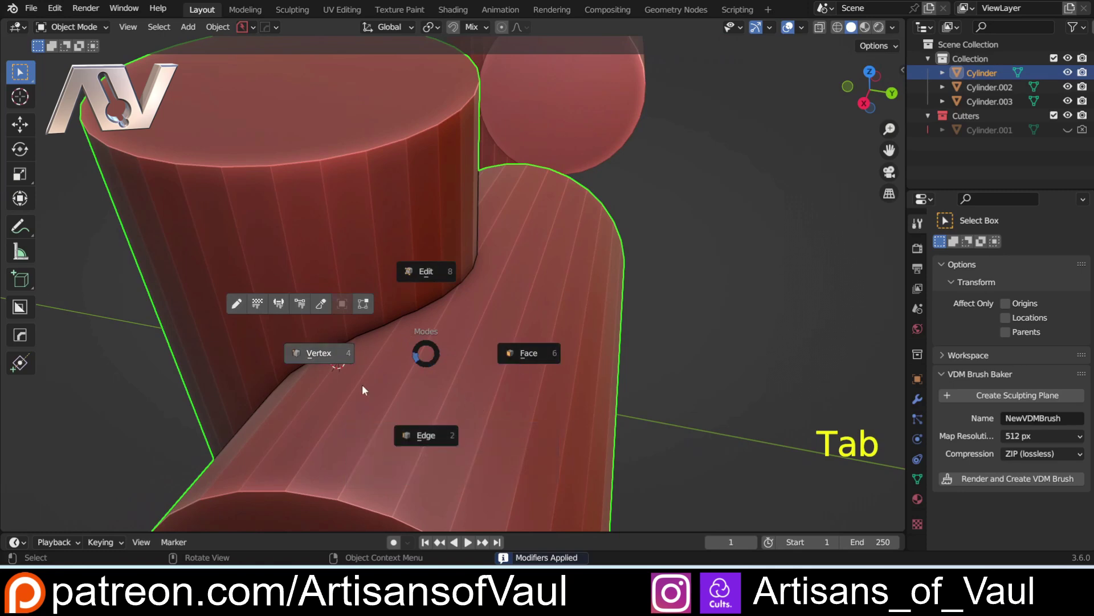
{"action": "left_click", "coordinate": [384, 360]}
{"action": "scroll", "coordinate": [384, 360], "scroll_direction": "up", "scroll_amount": 4}
{"action": "left_click", "coordinate": [425, 421]}
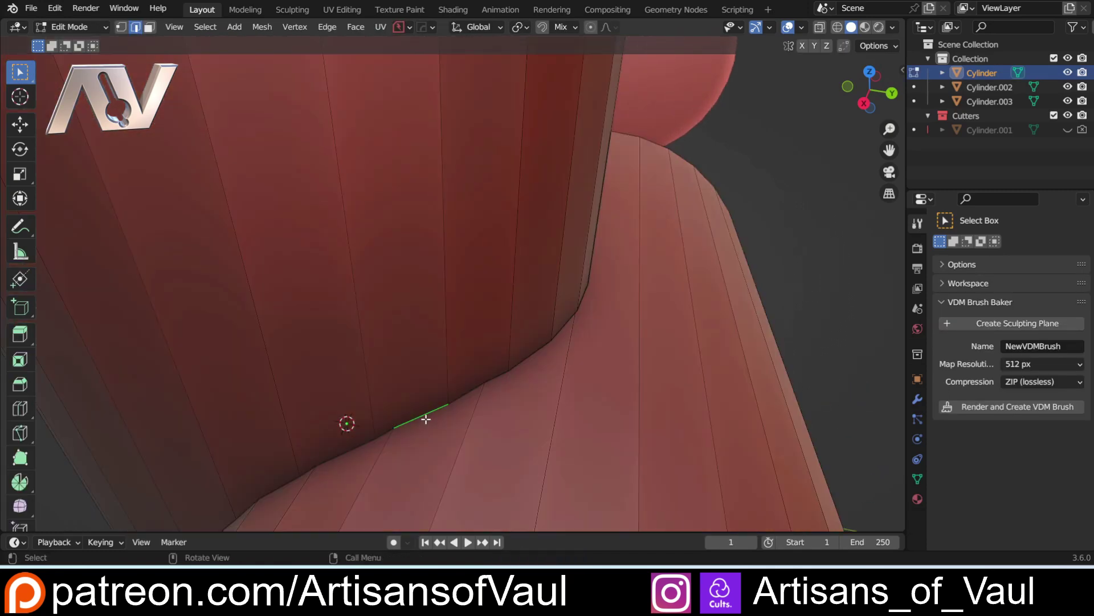
{"action": "left_click", "coordinate": [428, 415], "text": "alt"}
{"action": "key", "text": "y"}
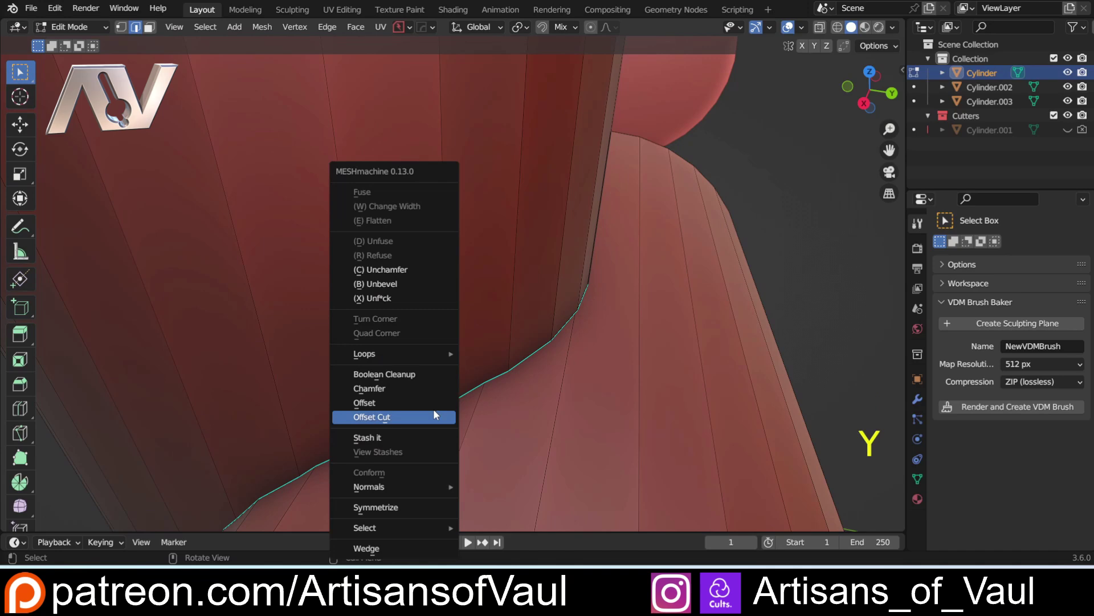
{"action": "left_click", "coordinate": [409, 416]}
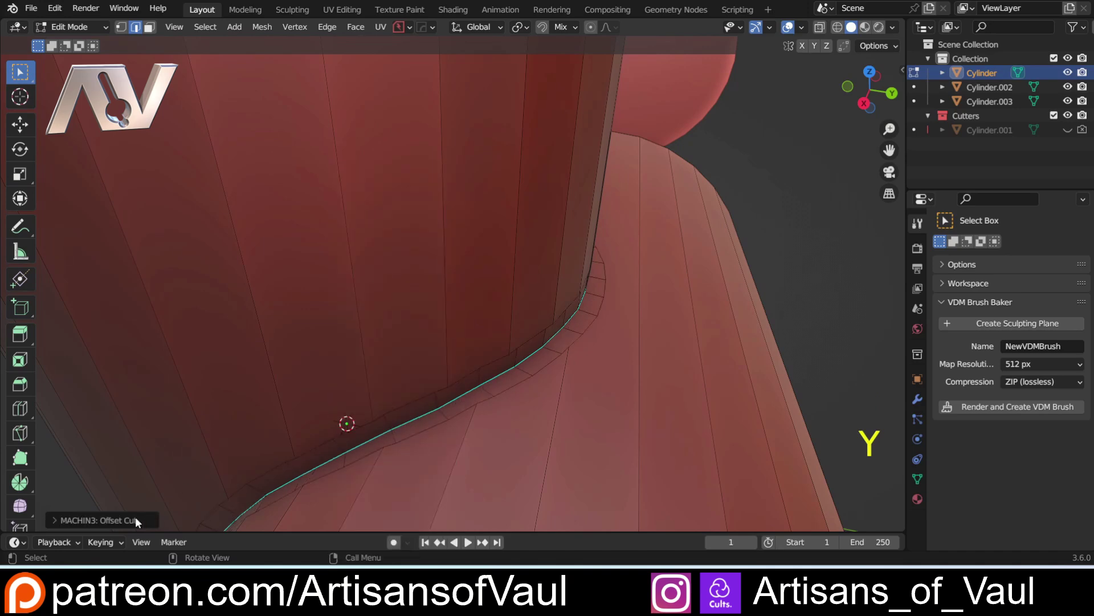
Set the Offset Cut to width 0.42, factor 3.70, Smooth on, angle 177.39, Exact solver, precision 176 and wiggle 2.92
{"action": "left_click", "coordinate": [135, 520]}
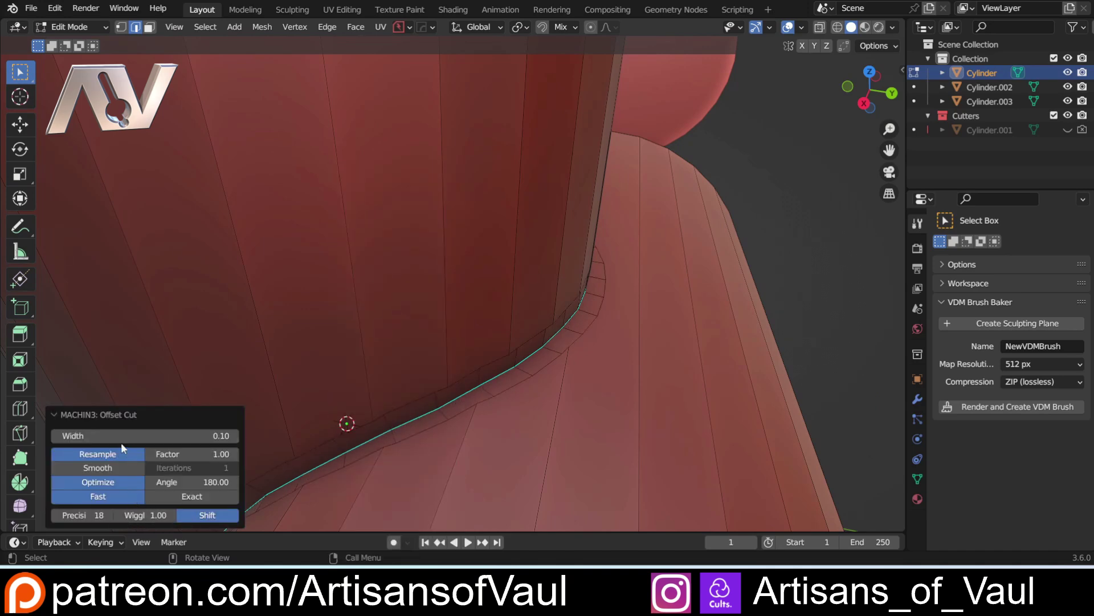
{"action": "left_click_drag", "start_coordinate": [173, 454], "coordinate": [147, 455]}
{"action": "left_click_drag", "start_coordinate": [146, 514], "coordinate": [139, 515]}
{"action": "left_click", "coordinate": [98, 467]}
{"action": "left_click_drag", "start_coordinate": [171, 454], "coordinate": [154, 436]}
{"action": "scroll", "coordinate": [355, 391], "scroll_direction": "down", "scroll_amount": 4}
{"action": "middle_click_drag", "start_coordinate": [352, 391], "coordinate": [432, 339]}
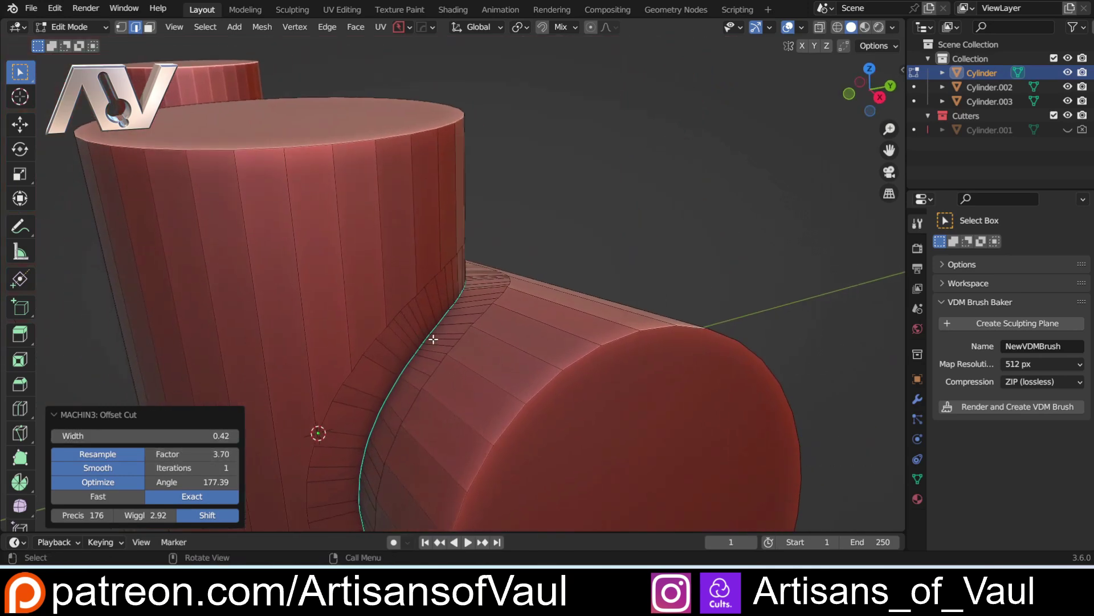
Bevel the selected seam loop with several segments to form a rounded transition between the cylinders
{"action": "key", "text": "ctrl+b"}
{"action": "scroll", "coordinate": [461, 320], "scroll_direction": "up", "scroll_amount": 2}
{"action": "left_click", "coordinate": [466, 319]}
Return to Object Mode and apply Shade Auto Smooth with a 30° angle to the joined cylinders
{"action": "key", "text": "Tab"}
{"action": "right_click", "coordinate": [395, 264]}
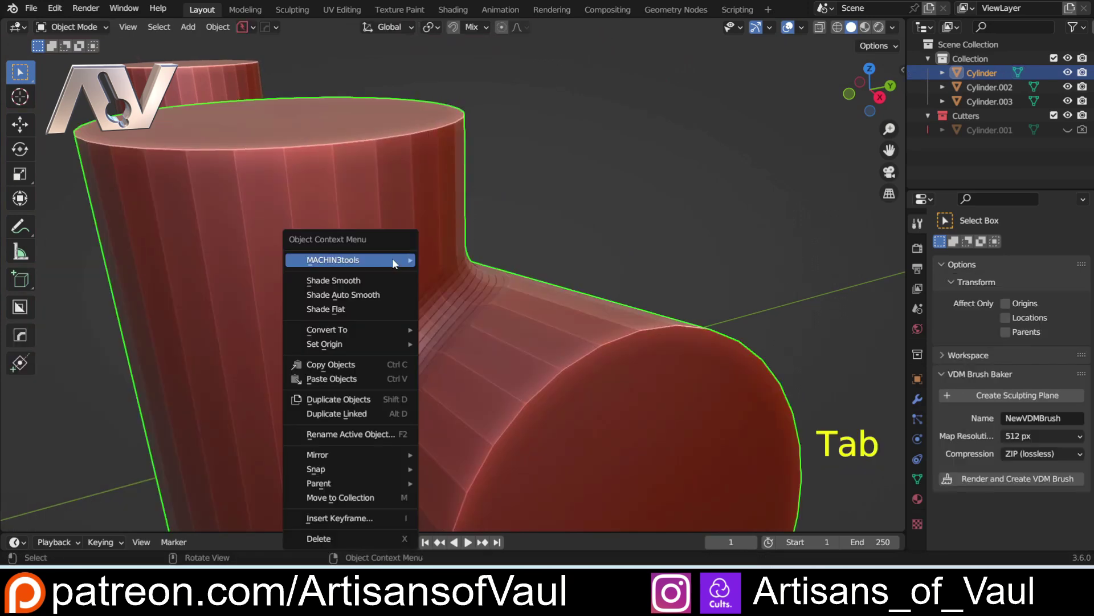
{"action": "left_click", "coordinate": [357, 294]}
{"action": "middle_click_drag", "start_coordinate": [365, 296], "coordinate": [269, 331]}
{"action": "middle_click_drag", "start_coordinate": [345, 332], "coordinate": [553, 355]}
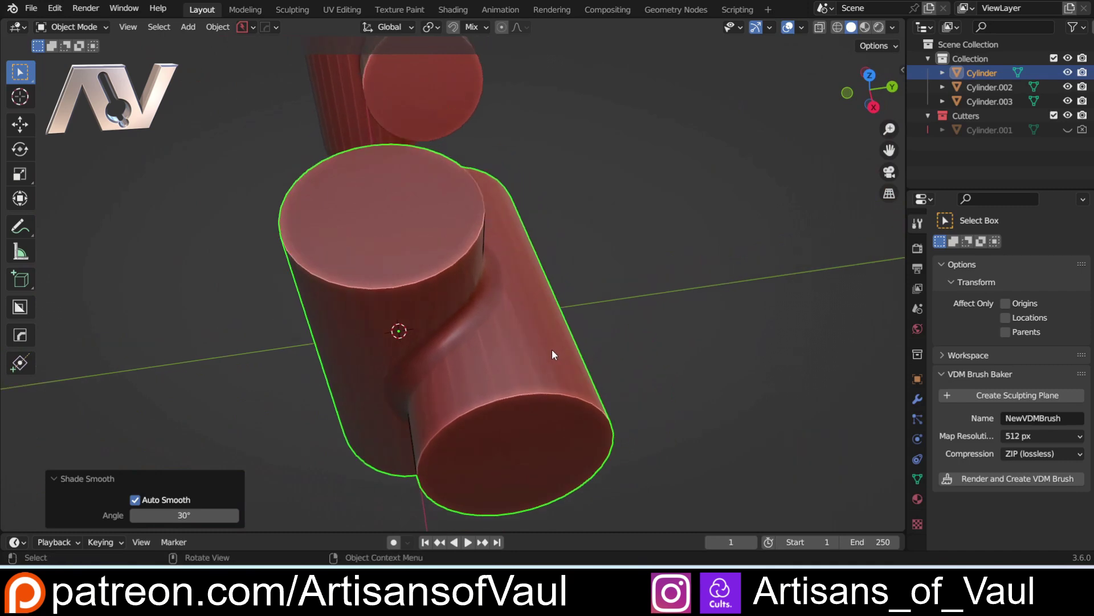
{"action": "middle_click_drag", "start_coordinate": [437, 382], "coordinate": [456, 299]}
{"action": "key", "text": "Tab"}
{"action": "key", "text": "y"}
{"action": "key", "text": "Tab"}
Examine the second, still separate pair of crossed cylinders from several sides, including where they intersect
{"action": "middle_click_drag", "start_coordinate": [618, 220], "coordinate": [416, 260]}
{"action": "middle_click_drag", "start_coordinate": [416, 259], "coordinate": [154, 279], "text": "shift"}
{"action": "middle_click_drag", "start_coordinate": [515, 294], "coordinate": [340, 344], "text": "shift"}
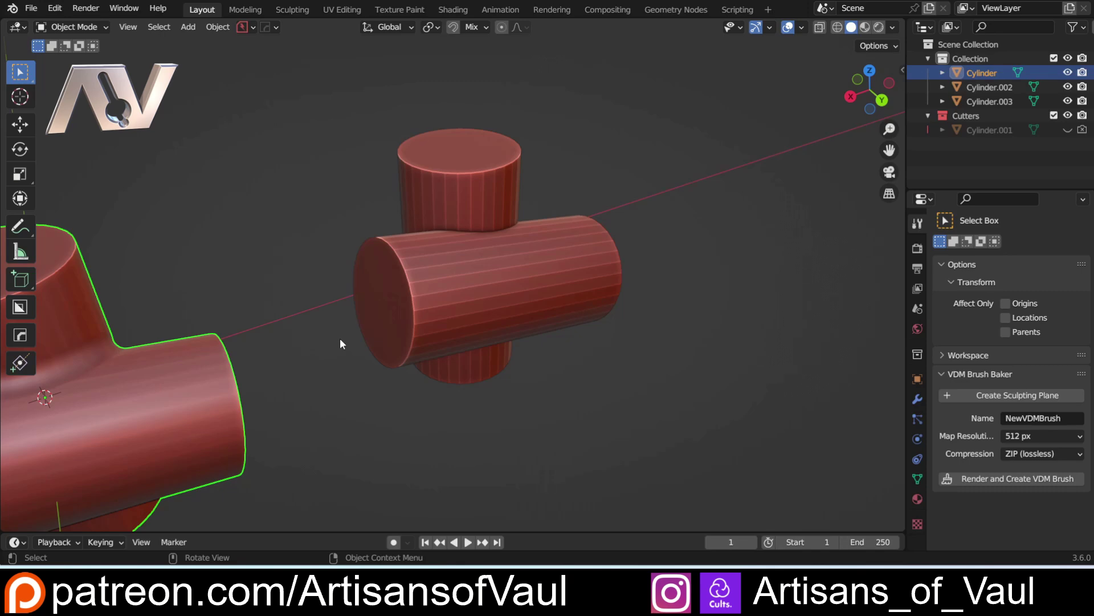
{"action": "middle_click_drag", "start_coordinate": [340, 344], "coordinate": [606, 431]}
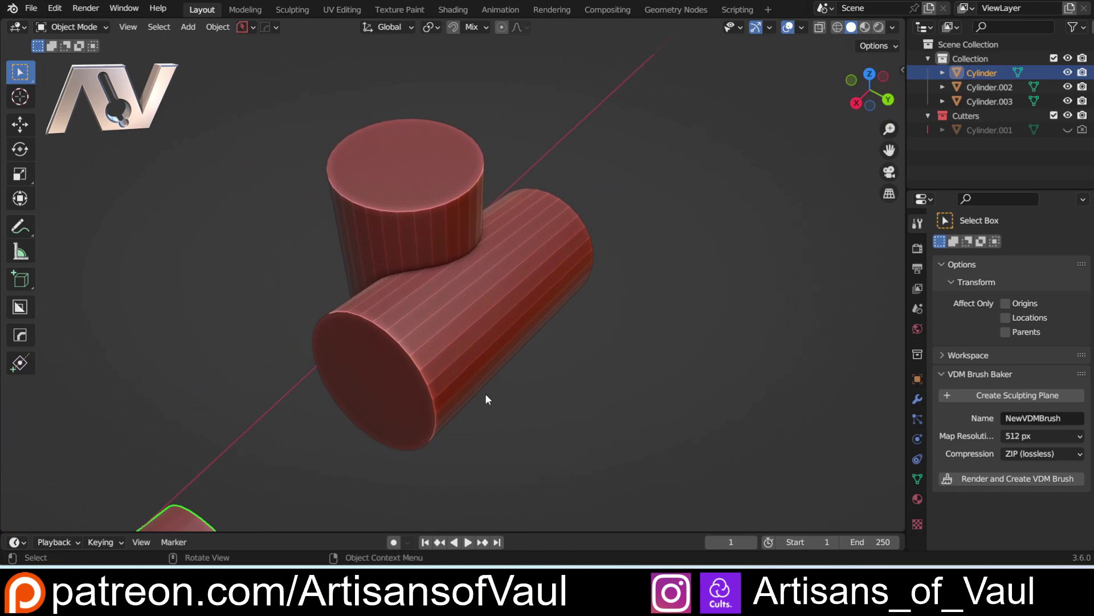
{"action": "scroll", "coordinate": [490, 406], "scroll_direction": "up", "scroll_amount": 3}
{"action": "middle_click_drag", "start_coordinate": [428, 340], "coordinate": [410, 205]}
{"action": "middle_click_drag", "start_coordinate": [400, 348], "coordinate": [467, 358]}
{"action": "middle_click_drag", "start_coordinate": [534, 354], "coordinate": [428, 312], "text": "shift"}
{"action": "scroll", "coordinate": [354, 301], "scroll_direction": "down", "scroll_amount": 3}
{"action": "middle_click_drag", "start_coordinate": [494, 307], "coordinate": [388, 381], "text": "shift"}
{"action": "scroll", "coordinate": [279, 345], "scroll_direction": "up", "scroll_amount": 3}
{"action": "middle_click_drag", "start_coordinate": [388, 381], "coordinate": [392, 441]}
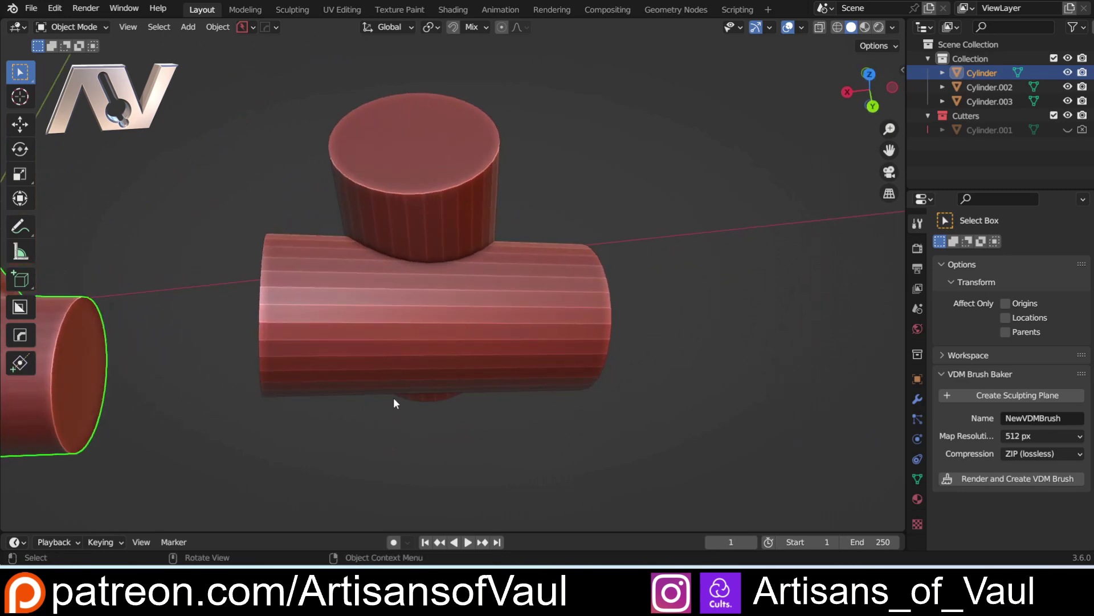
{"action": "middle_click_drag", "start_coordinate": [227, 354], "coordinate": [232, 251], "text": "shift"}
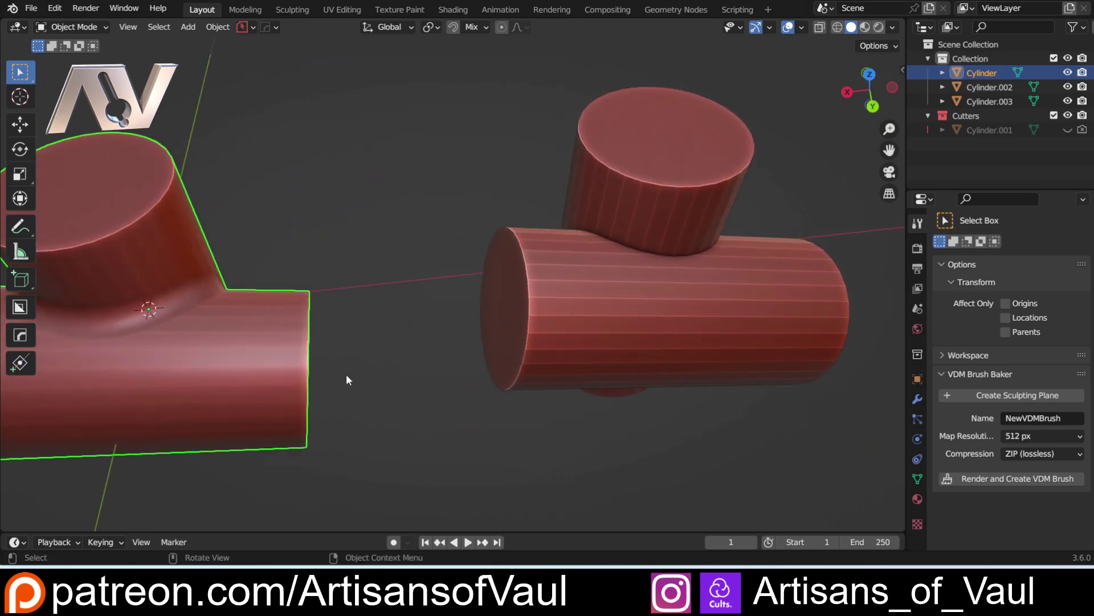
{"action": "middle_click_drag", "start_coordinate": [450, 417], "coordinate": [237, 376]}
{"action": "scroll", "coordinate": [264, 371], "scroll_direction": "up", "scroll_amount": 2}
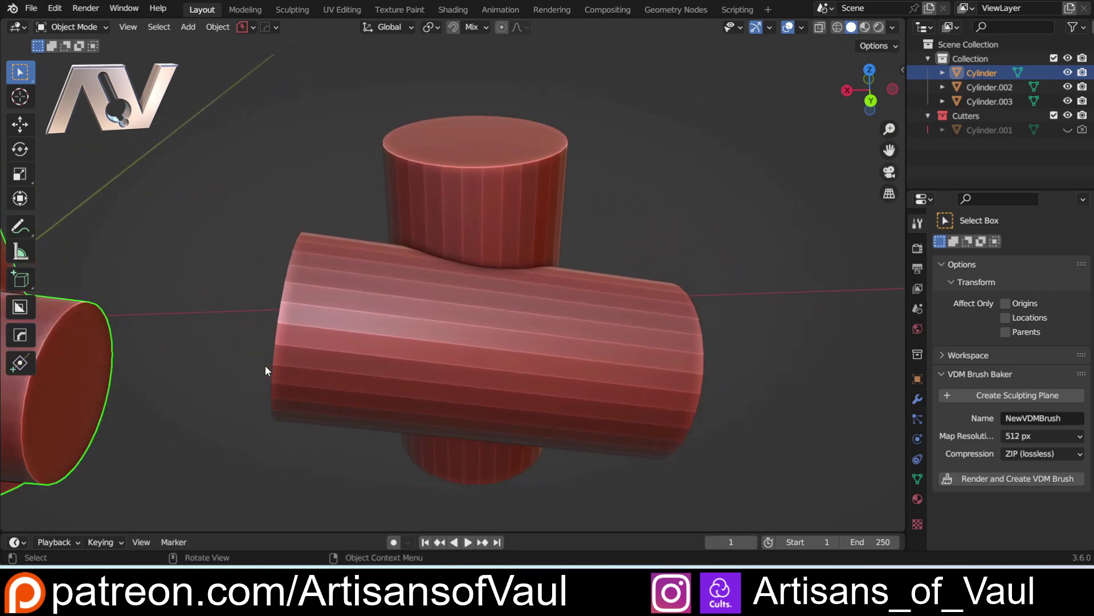
{"action": "middle_click_drag", "start_coordinate": [184, 339], "coordinate": [398, 429]}
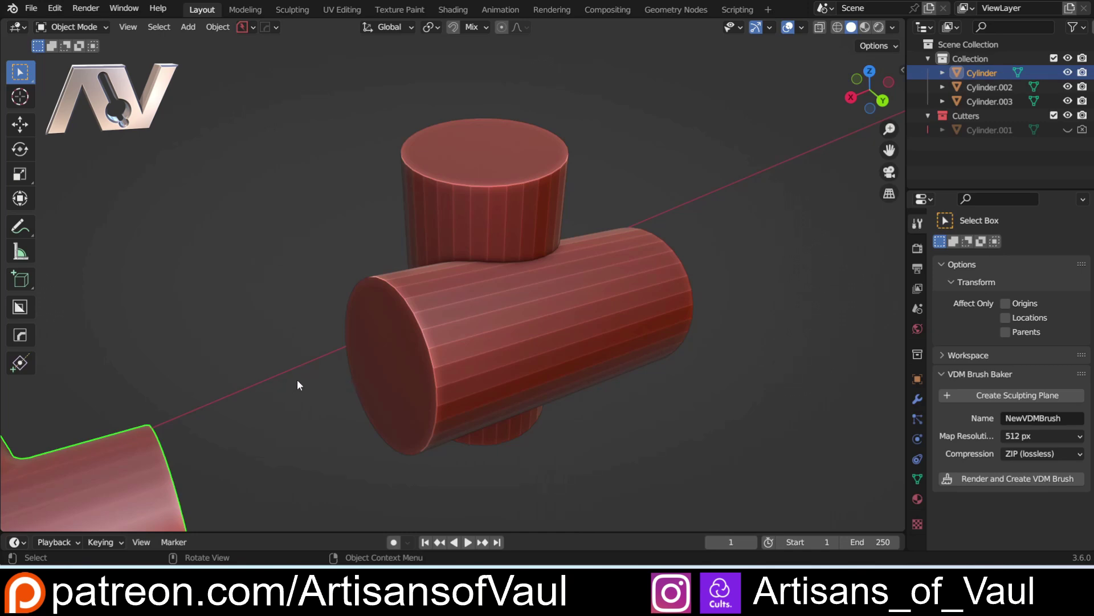
Join the second pair of crossed cylinders with a HardOps Boolean union, using the upright one as the target
{"action": "key", "text": "ctrl+z"}
{"action": "middle_click_drag", "start_coordinate": [526, 335], "coordinate": [455, 303]}
{"action": "middle_click_drag", "start_coordinate": [348, 285], "coordinate": [456, 305]}
{"action": "middle_click_drag", "start_coordinate": [382, 314], "coordinate": [480, 334], "text": "shift"}
{"action": "scroll", "coordinate": [567, 398], "scroll_direction": "up", "scroll_amount": 4}
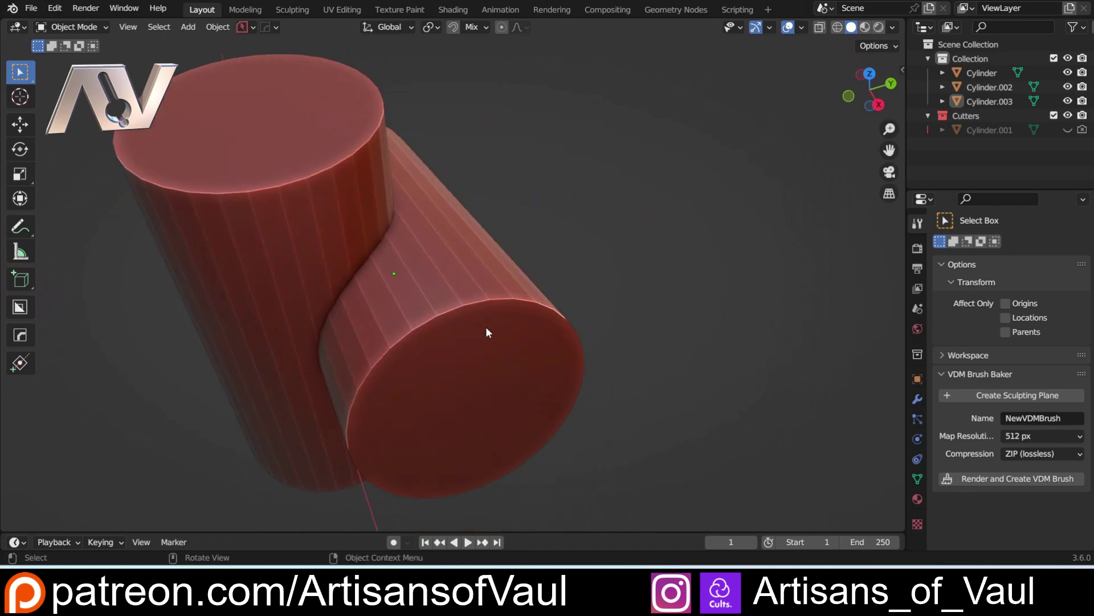
{"action": "middle_click_drag", "start_coordinate": [433, 305], "coordinate": [562, 351], "text": "shift"}
{"action": "scroll", "coordinate": [563, 349], "scroll_direction": "up", "scroll_amount": 2}
{"action": "left_click", "coordinate": [567, 371]}
{"action": "left_click", "coordinate": [468, 308], "text": "shift"}
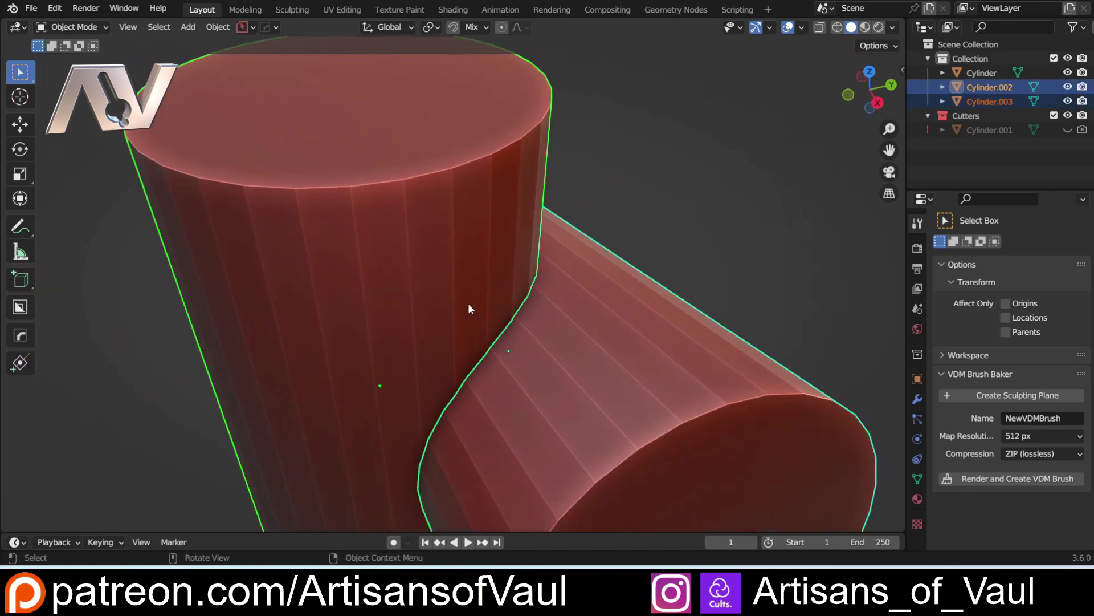
{"action": "key", "text": "ctrl+KP_Add"}
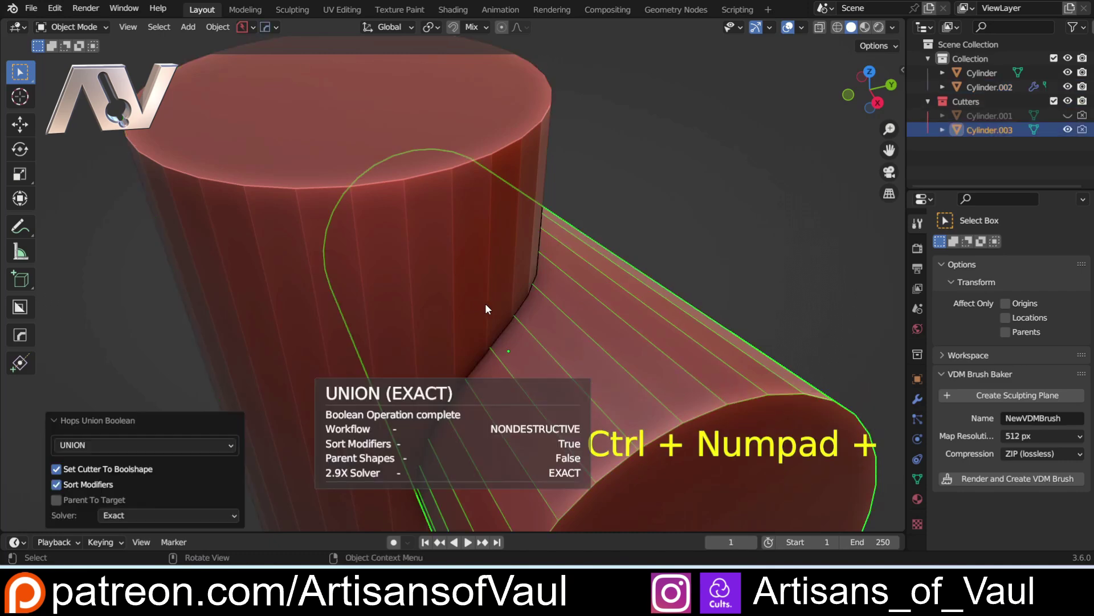
Select part of the seam edges between the second pair's joined cylinders in edge mode, leaving out the stray lengthwise edge
{"action": "key", "text": "Tab"}
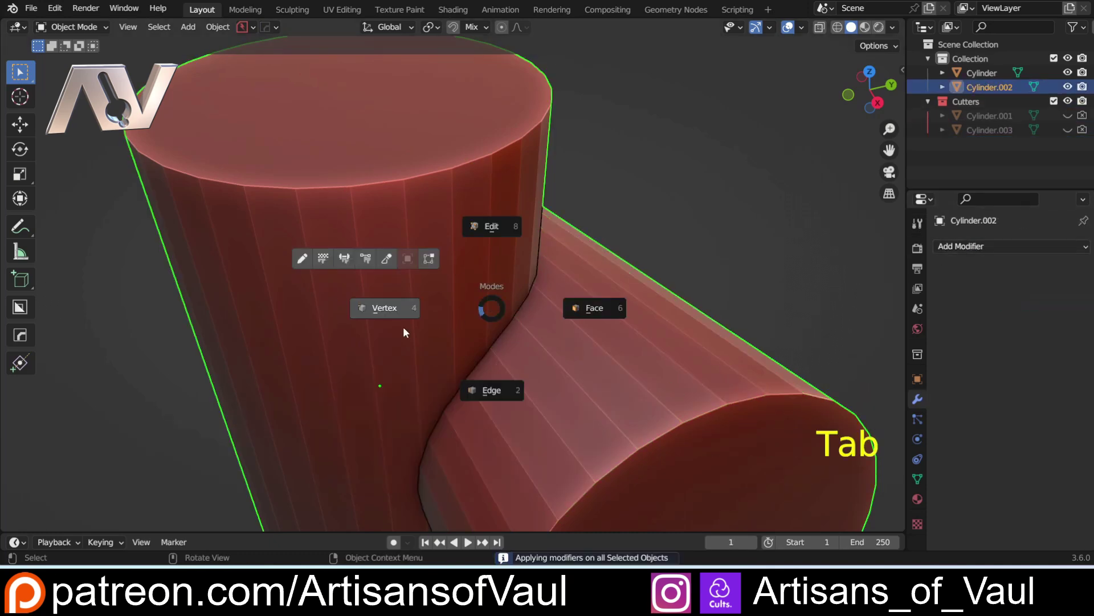
{"action": "left_click", "coordinate": [491, 390]}
{"action": "scroll", "coordinate": [501, 371], "scroll_direction": "up", "scroll_amount": 3}
{"action": "left_click", "coordinate": [499, 381]}
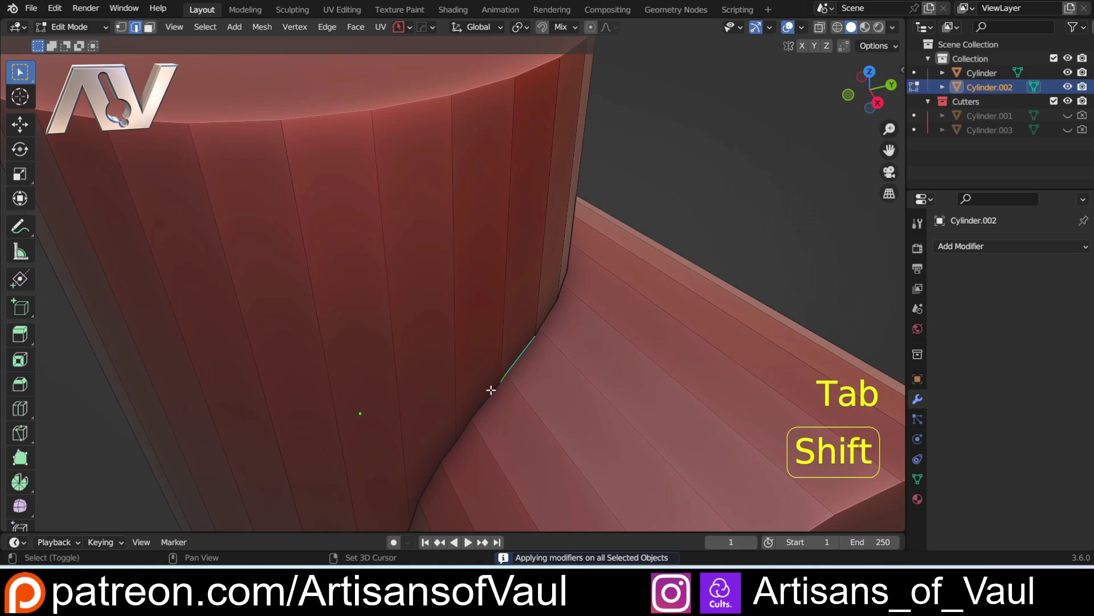
{"action": "scroll", "coordinate": [448, 451], "scroll_direction": "down", "scroll_amount": 5}
{"action": "middle_click_drag", "start_coordinate": [484, 435], "coordinate": [464, 323]}
{"action": "scroll", "coordinate": [285, 357], "scroll_direction": "up", "scroll_amount": 3}
{"action": "scroll", "coordinate": [331, 292], "scroll_direction": "up", "scroll_amount": 2}
{"action": "scroll", "coordinate": [464, 322], "scroll_direction": "up", "scroll_amount": 4}
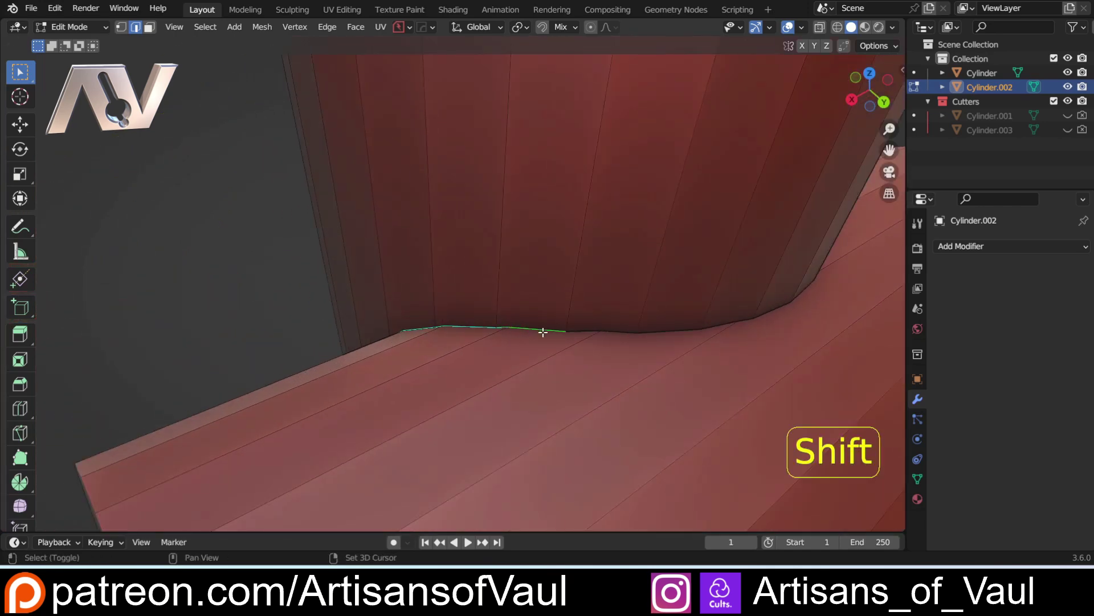
{"action": "left_click", "coordinate": [653, 331], "text": "ctrl"}
{"action": "left_click", "coordinate": [720, 330], "text": "ctrl"}
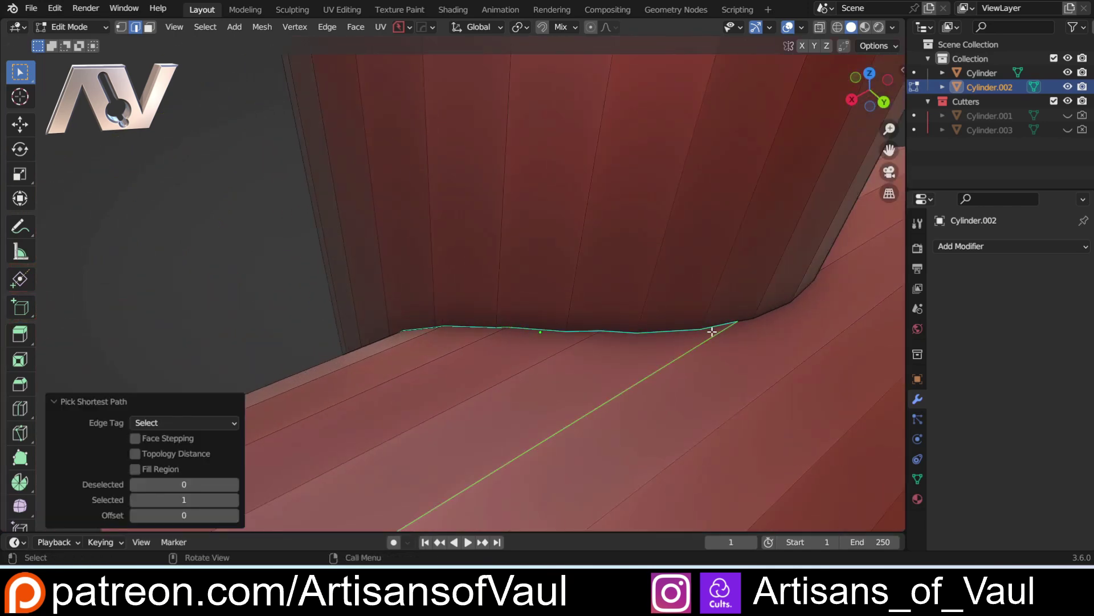
{"action": "left_click", "coordinate": [712, 334], "text": "shift"}
{"action": "scroll", "coordinate": [593, 334], "scroll_direction": "down", "scroll_amount": 3}
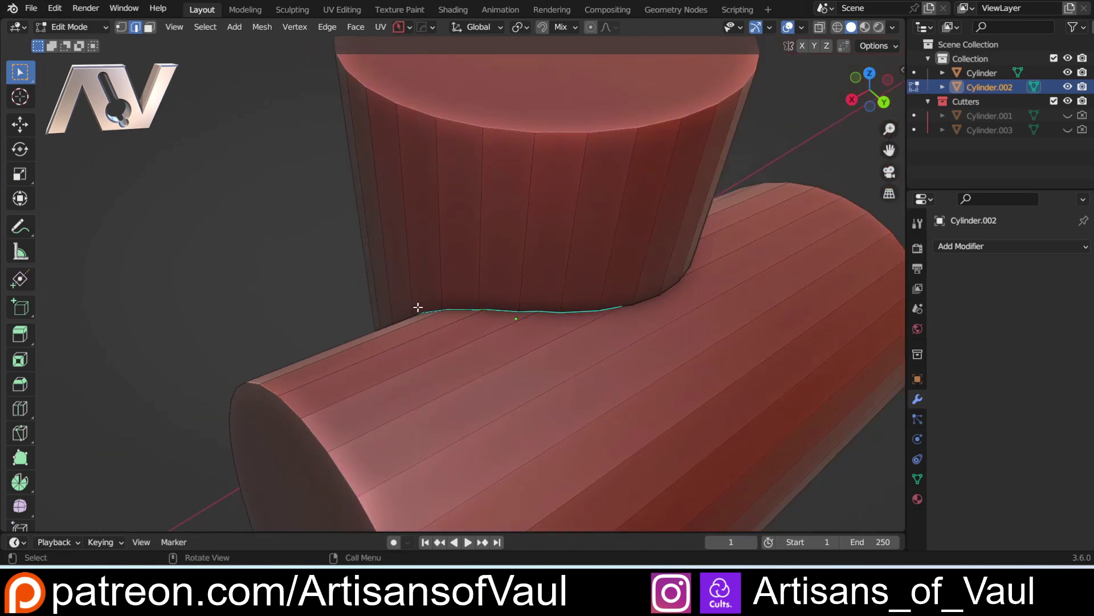
Leave Edit Mode on the second joined pair and deselect it
{"action": "scroll", "coordinate": [435, 310], "scroll_direction": "down", "scroll_amount": 3}
{"action": "middle_click_drag", "start_coordinate": [349, 303], "coordinate": [535, 288]}
{"action": "scroll", "coordinate": [403, 347], "scroll_direction": "up", "scroll_amount": 3}
{"action": "middle_click_drag", "start_coordinate": [403, 347], "coordinate": [349, 339]}
{"action": "scroll", "coordinate": [350, 340], "scroll_direction": "down", "scroll_amount": 3}
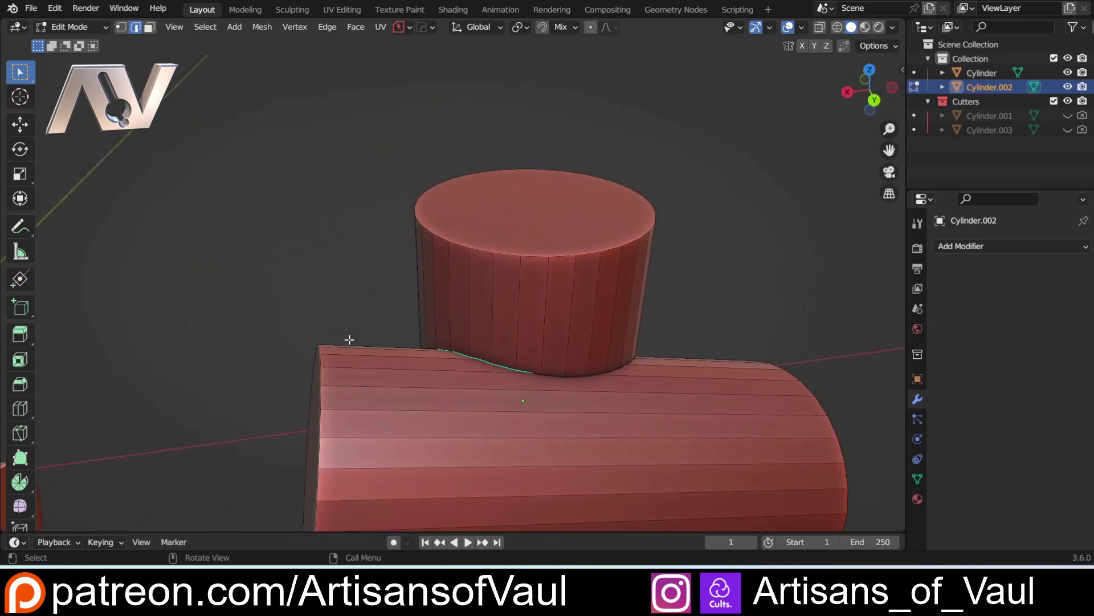
{"action": "key", "text": "Tab"}
{"action": "mouse_move", "coordinate": [320, 227]}
{"action": "middle_mouse_down"}
{"action": "mouse_move", "coordinate": [384, 283]}
{"action": "mouse_move", "coordinate": [340, 291]}
{"action": "mouse_move", "coordinate": [307, 243]}
{"action": "middle_mouse_up"}
{"action": "left_click", "coordinate": [383, 283]}
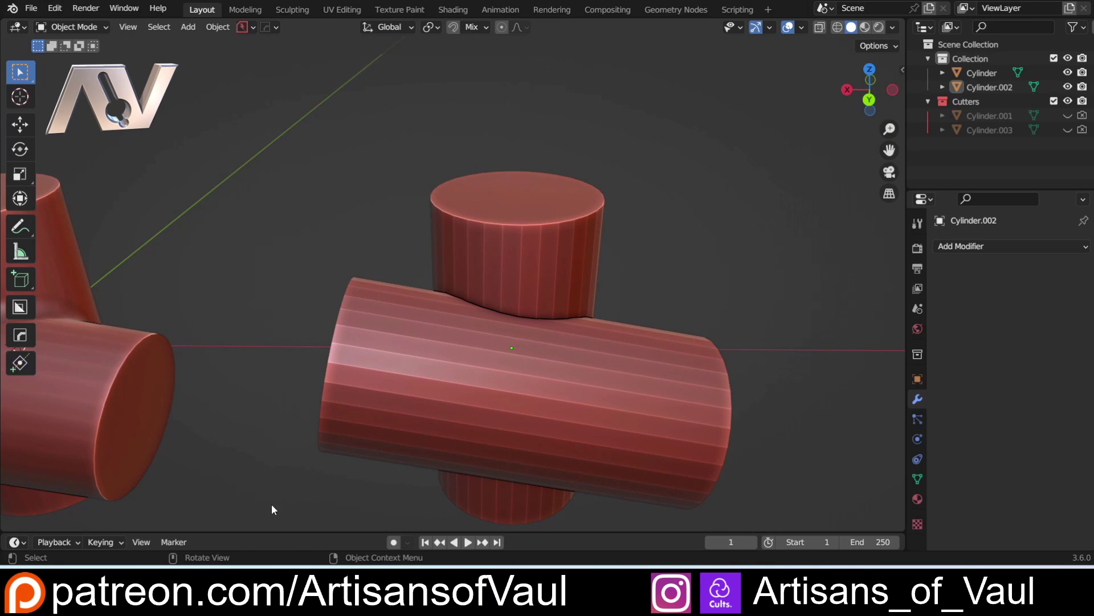
Undo the seam selection and the Boolean union on the second pair until its two cylinders are separate again
{"action": "key", "text": "ctrl+z"}
{"action": "key", "text": "ctrl+z"}
{"action": "key", "text": "ctrl+z"}
{"action": "key", "text": "ctrl+z"}
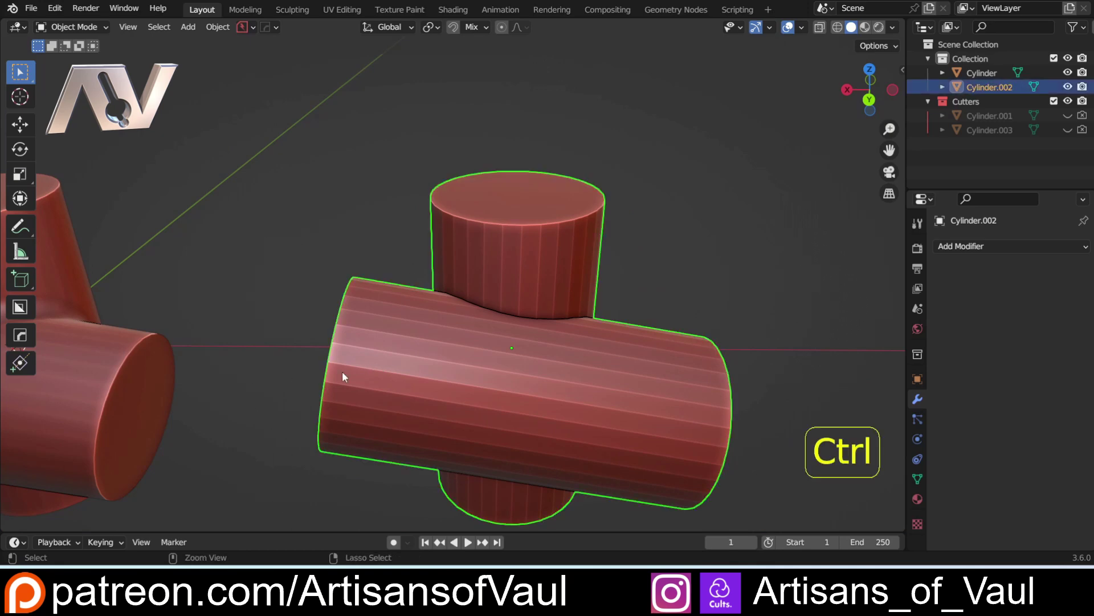
{"action": "key", "text": "ctrl+z"}
{"action": "key", "text": "ctrl+z"}
{"action": "key", "text": "ctrl+z"}
{"action": "key", "text": "ctrl+z"}
{"action": "key", "text": "ctrl+z"}
{"action": "key", "text": "ctrl+z"}
{"action": "key", "text": "ctrl+z"}
{"action": "key", "text": "ctrl+z"}
{"action": "key", "text": "ctrl+z"}
{"action": "key", "text": "ctrl+z"}
{"action": "key", "text": "ctrl+z"}
{"action": "key", "text": "ctrl+z"}
{"action": "key", "text": "ctrl+z"}
{"action": "key", "text": "ctrl+z"}
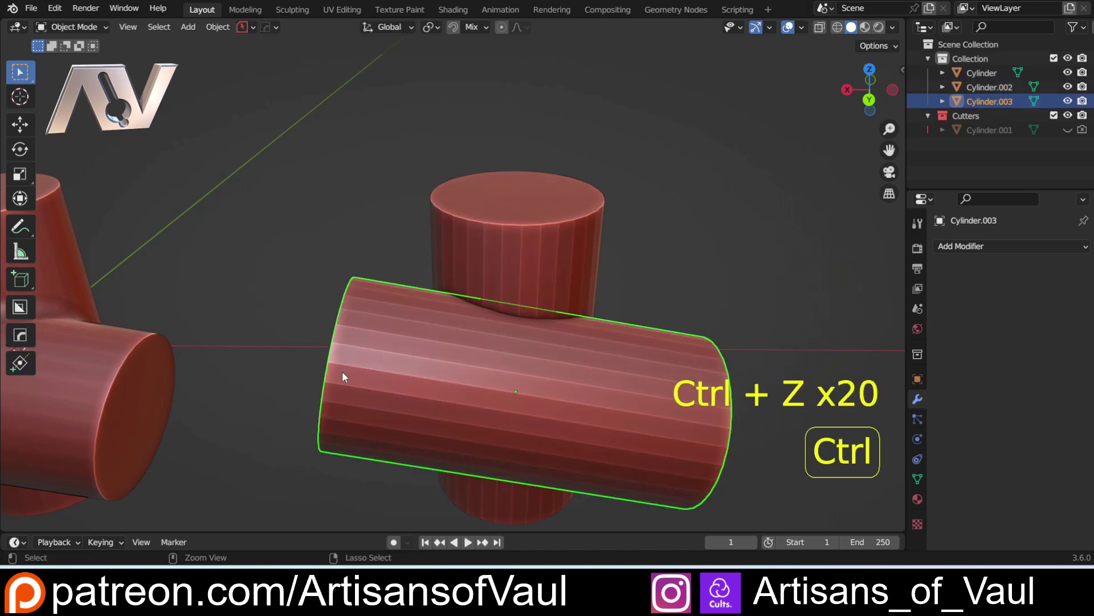
Add a cube of size 2 and move it about -3.73 on X, -0.22 on Y and 1.80 on Z
{"action": "middle_click_drag", "start_coordinate": [222, 274], "coordinate": [340, 291]}
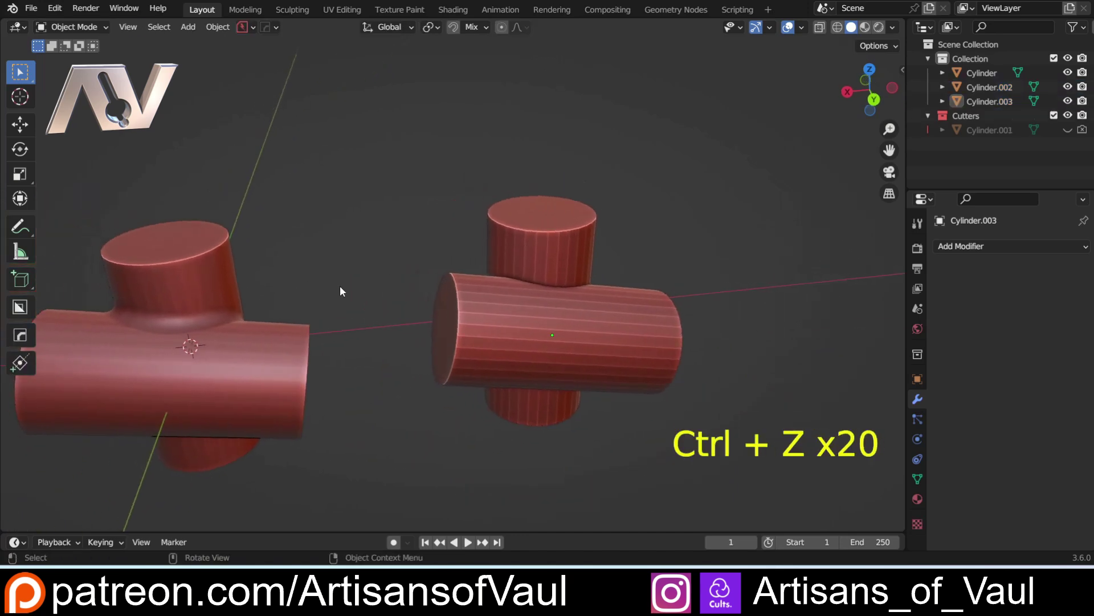
{"action": "key", "text": "shift+a"}
{"action": "mouse_move", "coordinate": [354, 264]}
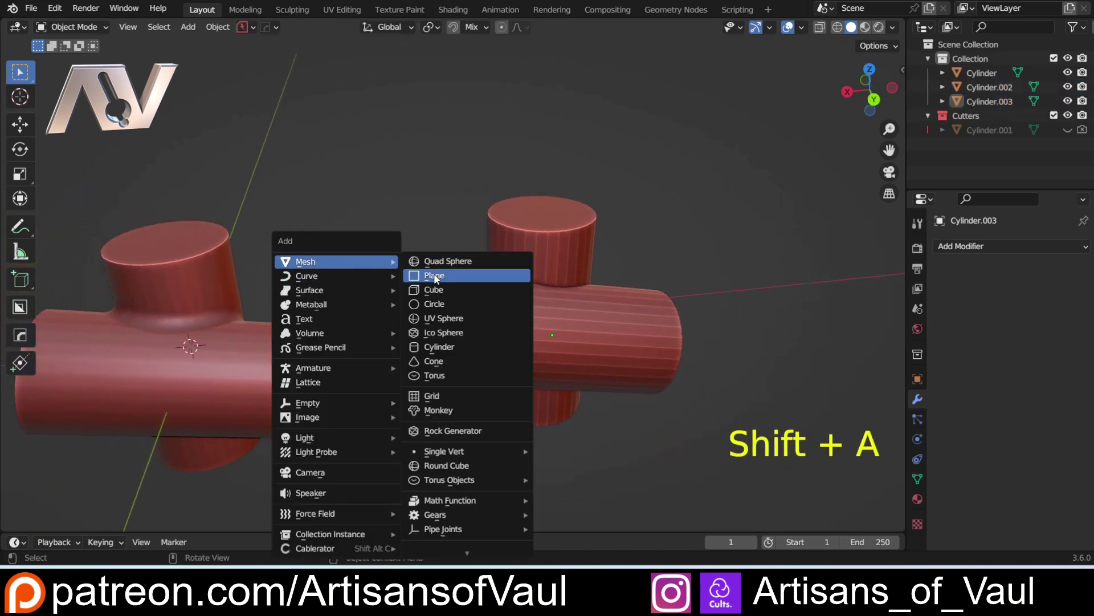
{"action": "left_click", "coordinate": [431, 276]}
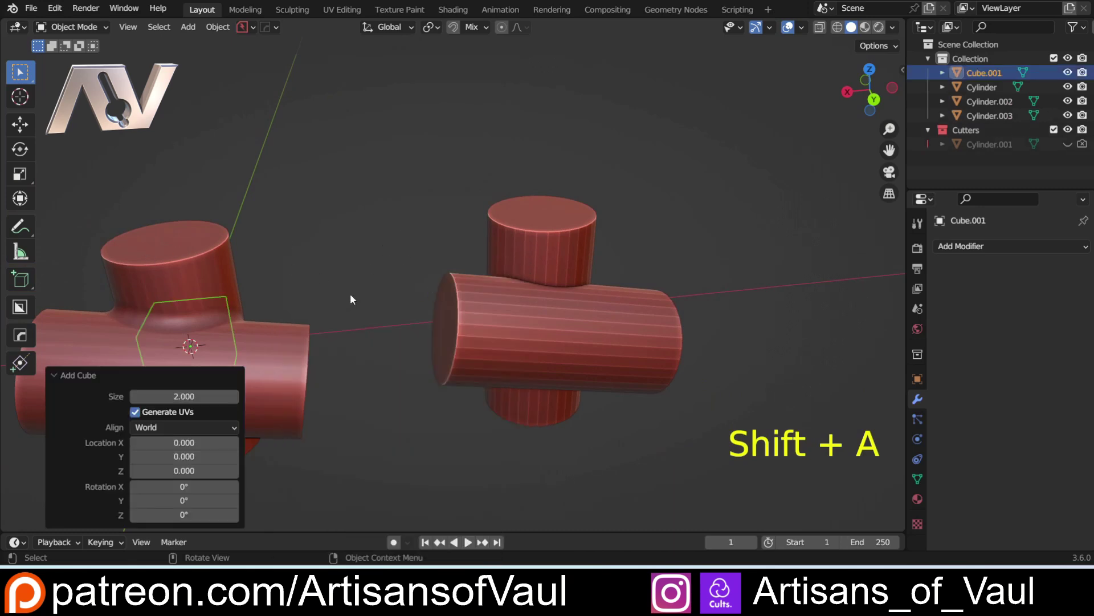
{"action": "scroll", "coordinate": [351, 299], "scroll_direction": "up", "scroll_amount": 1}
{"action": "key", "text": "g"}
{"action": "left_click", "coordinate": [452, 236]}
Enlarge the timeline area below the viewport and switch it to the Geometry Node Editor
{"action": "middle_click_drag", "start_coordinate": [368, 268], "coordinate": [299, 274], "text": "shift"}
{"action": "scroll", "coordinate": [309, 305], "scroll_direction": "up", "scroll_amount": 2}
{"action": "left_click_drag", "start_coordinate": [278, 533], "coordinate": [303, 326]}
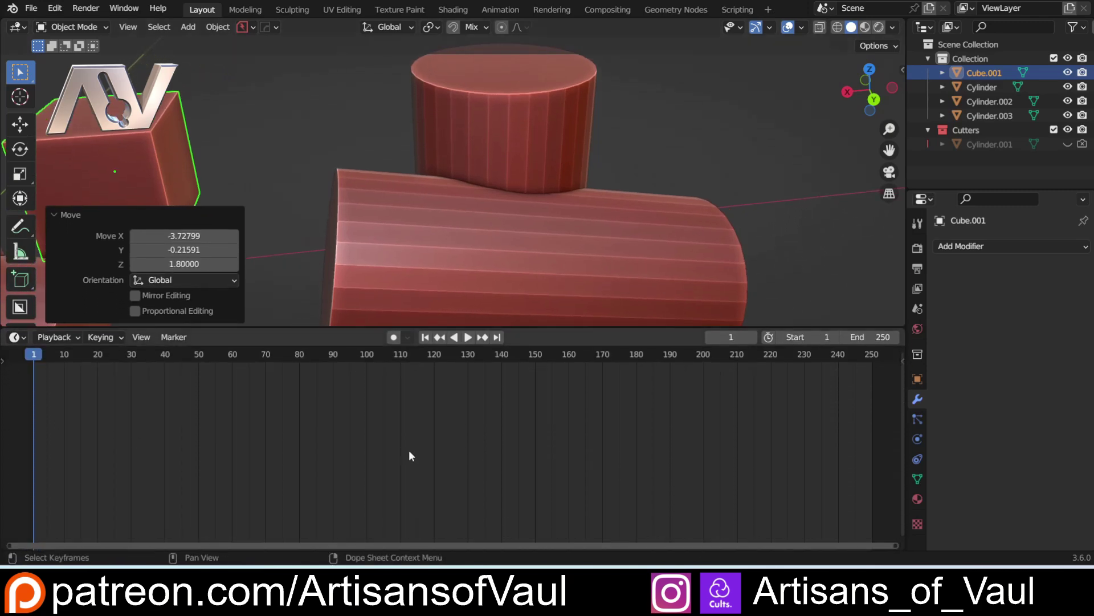
{"action": "left_click", "coordinate": [15, 337]}
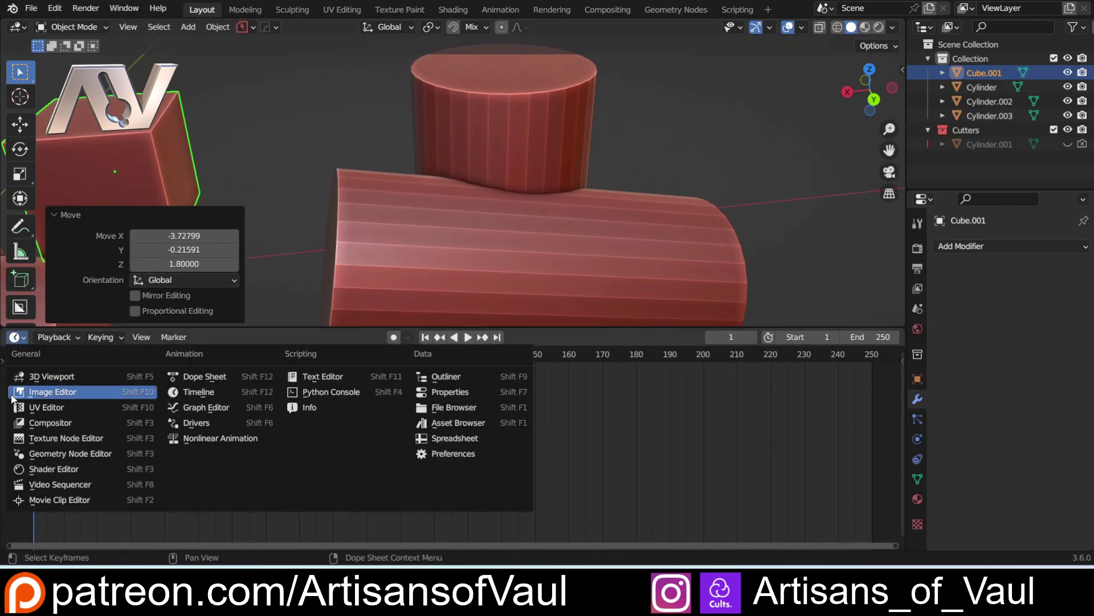
{"action": "left_click", "coordinate": [87, 453]}
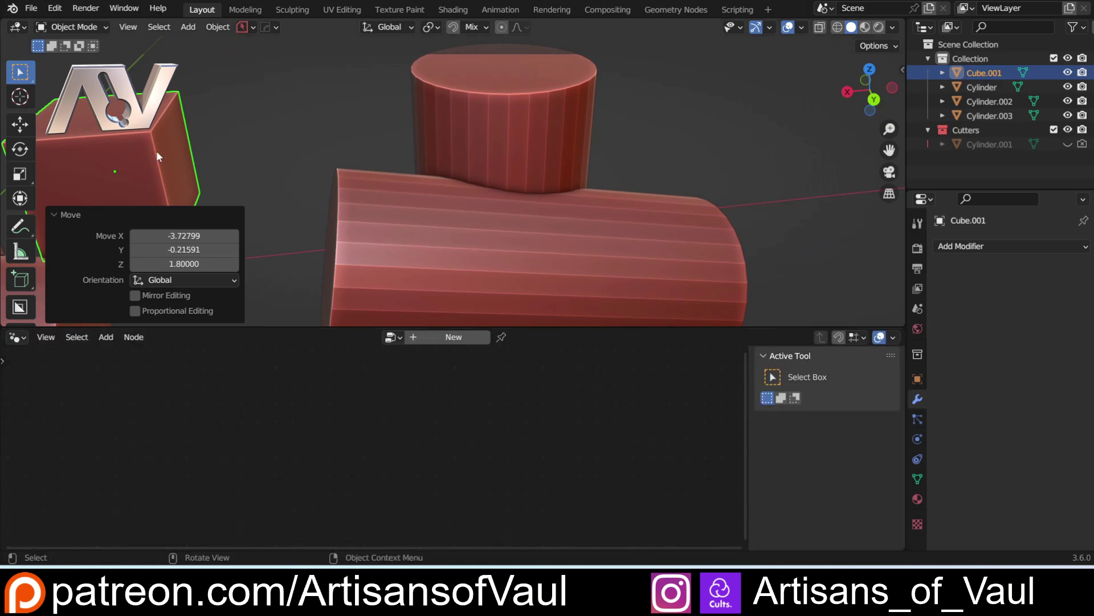
{"action": "middle_click_drag", "start_coordinate": [216, 161], "coordinate": [216, 122], "text": "shift"}
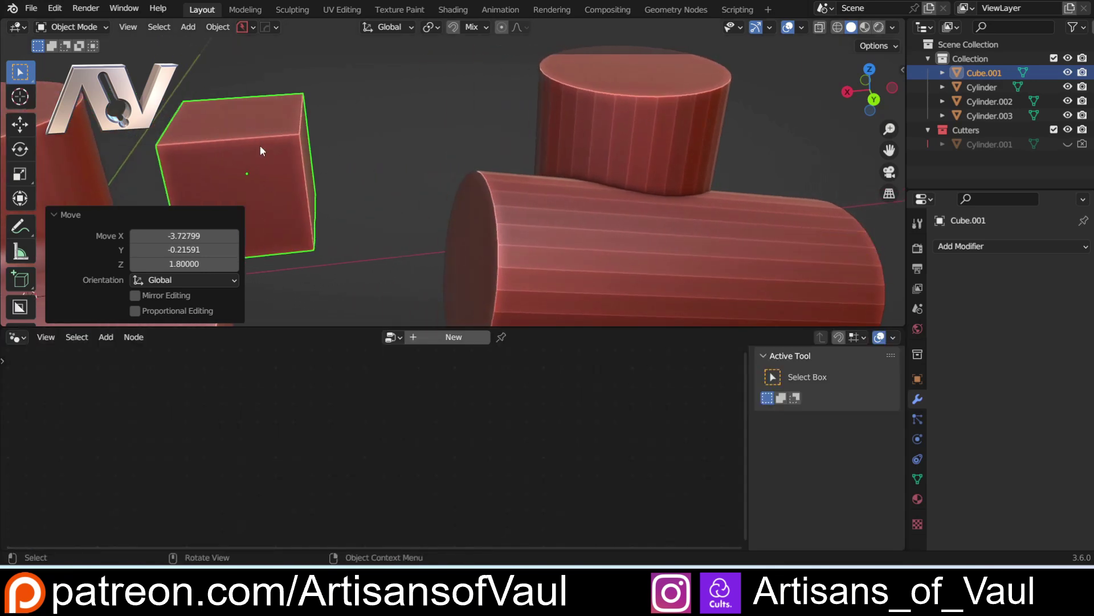
Rename the new cube object to GeoNode
{"action": "double_click", "coordinate": [984, 72]}
{"action": "type", "text": "GeoNod"}
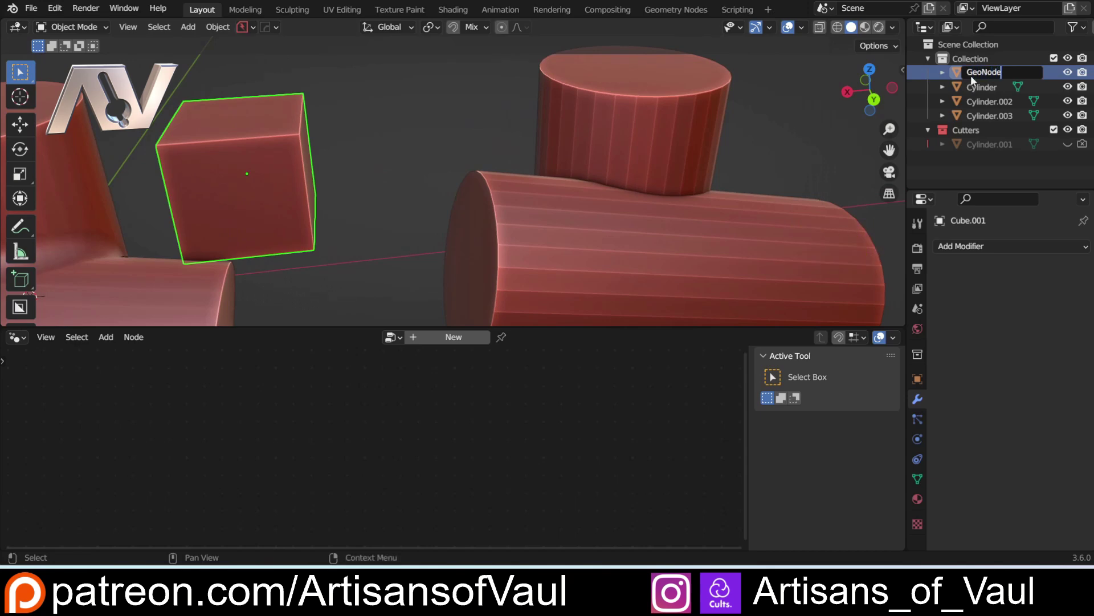
{"action": "type", "text": "e"}
{"action": "key", "text": "Return"}
Create a new geometry node tree on the GeoNode cube and frame its nodes
{"action": "left_click", "coordinate": [646, 145]}
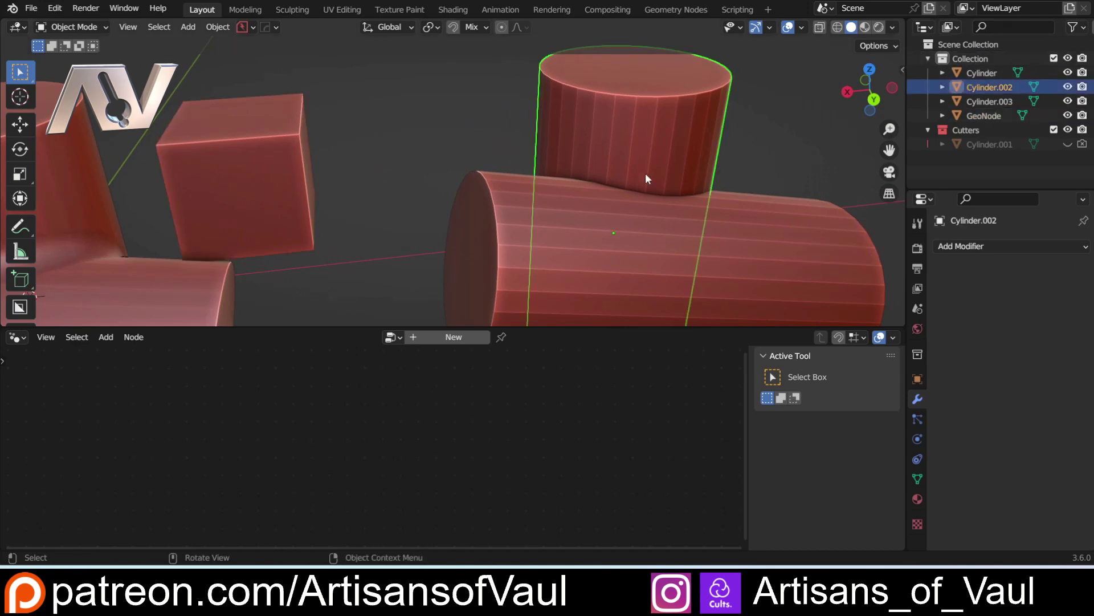
{"action": "middle_click_drag", "start_coordinate": [647, 165], "coordinate": [527, 137], "text": "shift"}
{"action": "left_click", "coordinate": [577, 216]}
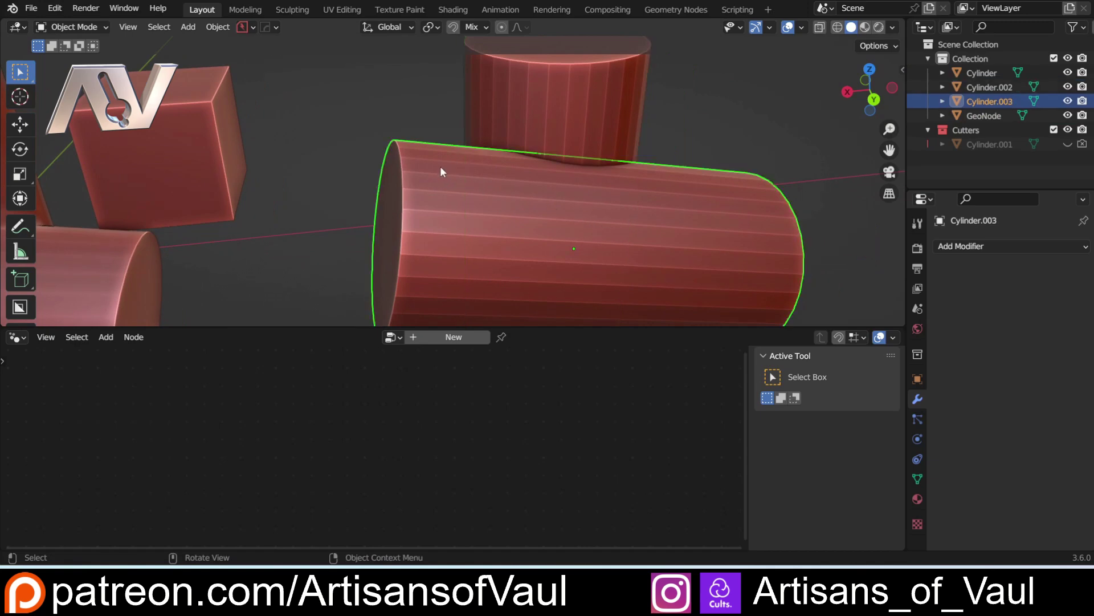
{"action": "middle_click_drag", "start_coordinate": [339, 117], "coordinate": [340, 195], "text": "shift"}
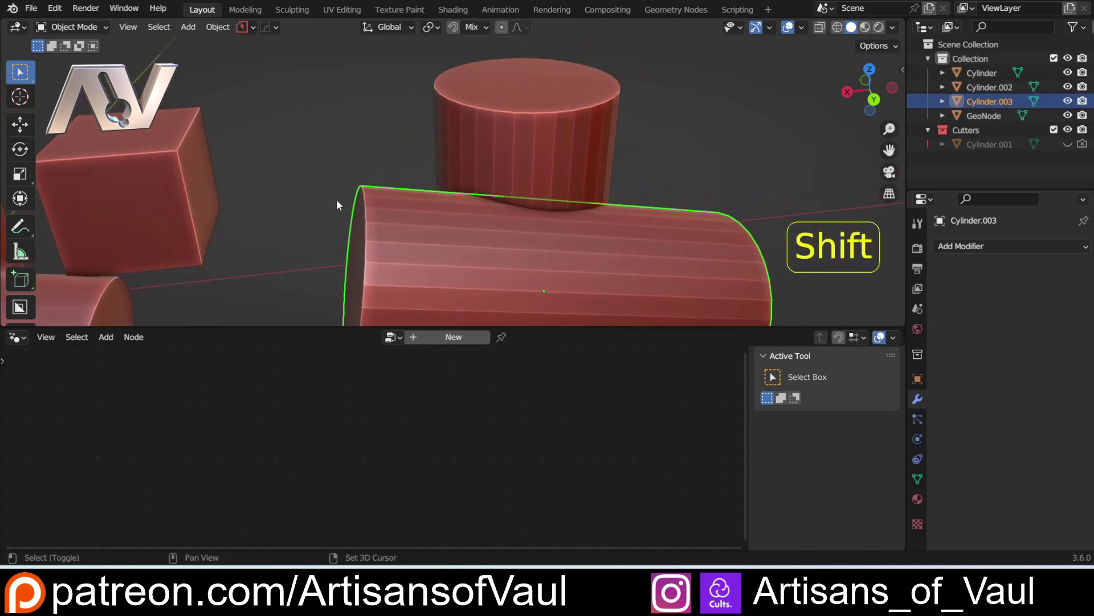
{"action": "left_click", "coordinate": [204, 192]}
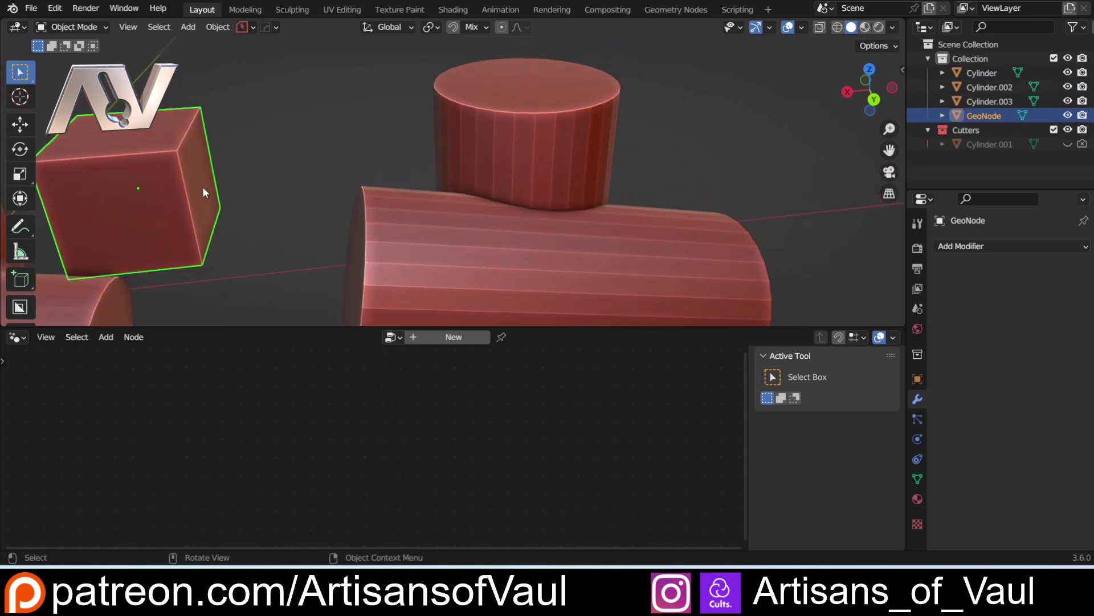
{"action": "left_click", "coordinate": [412, 337]}
{"action": "key", "text": "a"}
{"action": "key", "text": "KP_Decimal"}
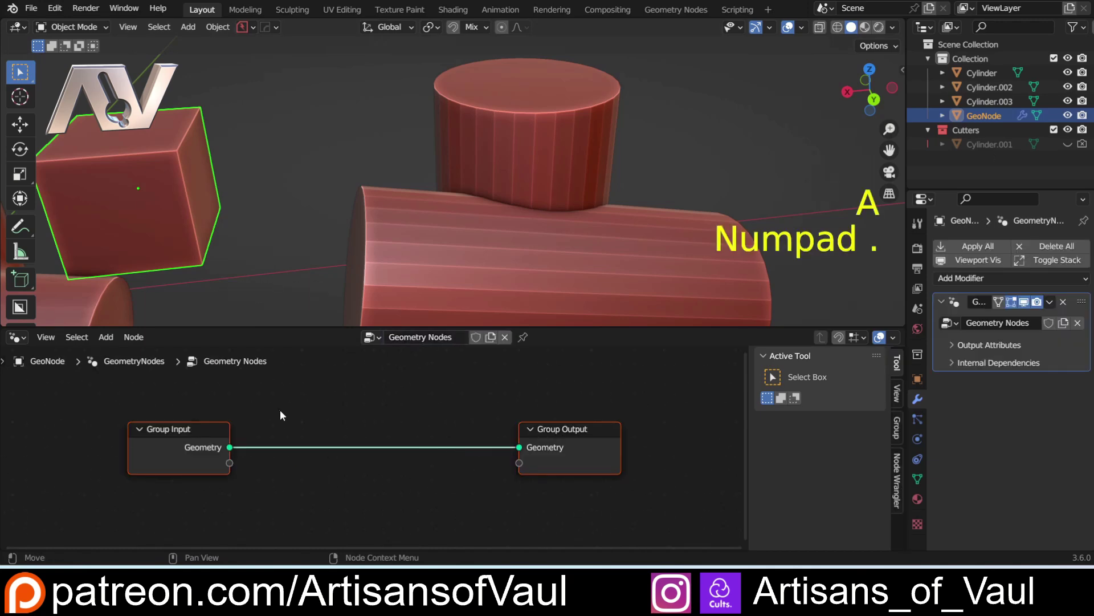
Spread the two default nodes apart, cut the link between them and delete the Group Input node
{"action": "scroll", "coordinate": [283, 415], "scroll_direction": "down", "scroll_amount": 1}
{"action": "left_click_drag", "start_coordinate": [236, 432], "coordinate": [139, 403]}
{"action": "left_click_drag", "start_coordinate": [438, 399], "coordinate": [660, 406]}
{"action": "right_click_drag", "start_coordinate": [245, 391], "coordinate": [63, 436], "text": "ctrl"}
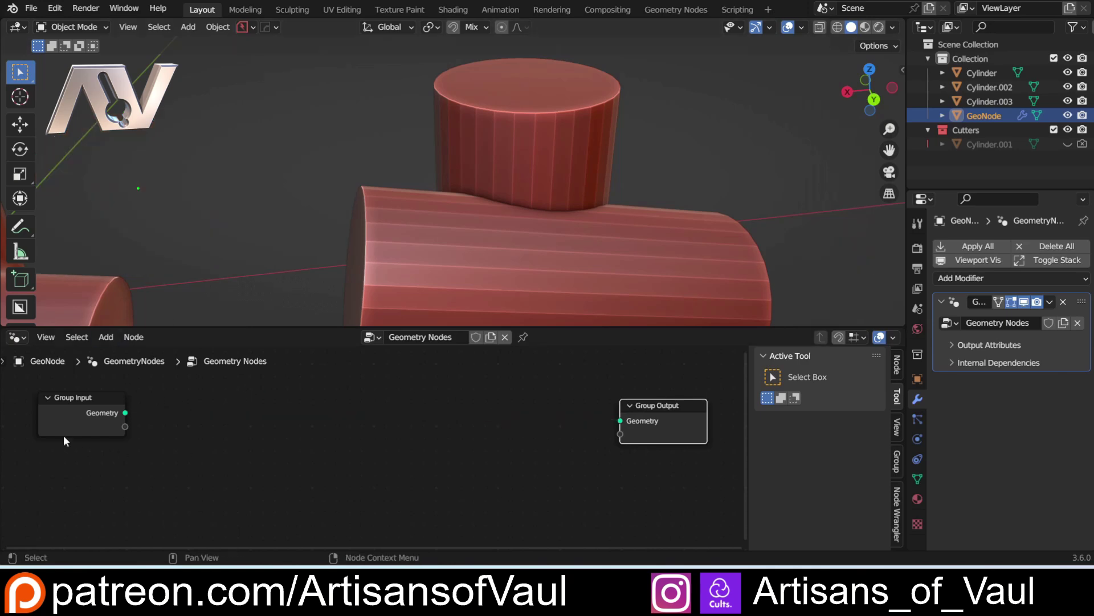
{"action": "key", "text": "End"}
{"action": "key", "text": "Delete"}
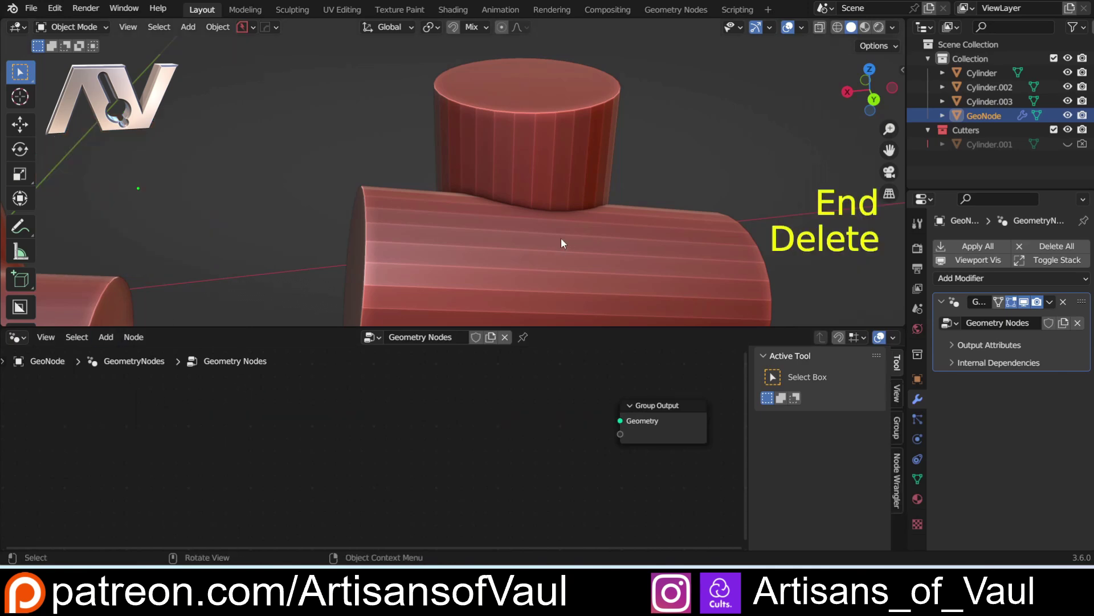
With the GeoNode object active, enlarge the node editor and add an Object Info node
{"action": "scroll", "coordinate": [522, 174], "scroll_direction": "down", "scroll_amount": 2}
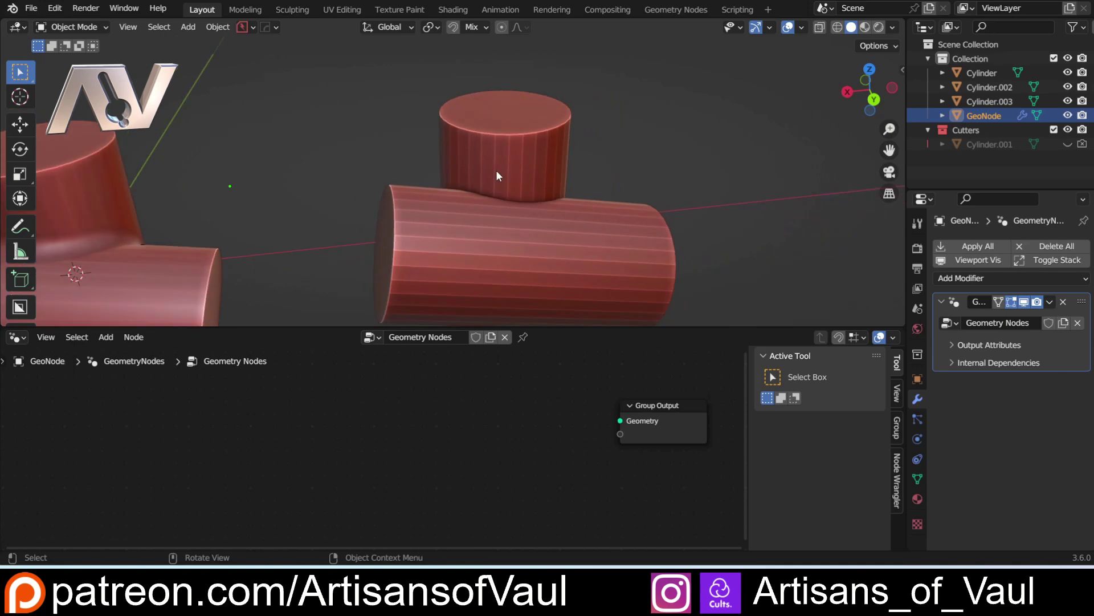
{"action": "left_click", "coordinate": [543, 259]}
{"action": "left_click", "coordinate": [967, 114]}
{"action": "left_click_drag", "start_coordinate": [412, 327], "coordinate": [397, 290]}
{"action": "mouse_move", "coordinate": [397, 359]}
{"action": "middle_mouse_down"}
{"action": "mouse_move", "coordinate": [337, 330]}
{"action": "mouse_move", "coordinate": [400, 365]}
{"action": "middle_mouse_up"}
{"action": "key", "text": "shift+a"}
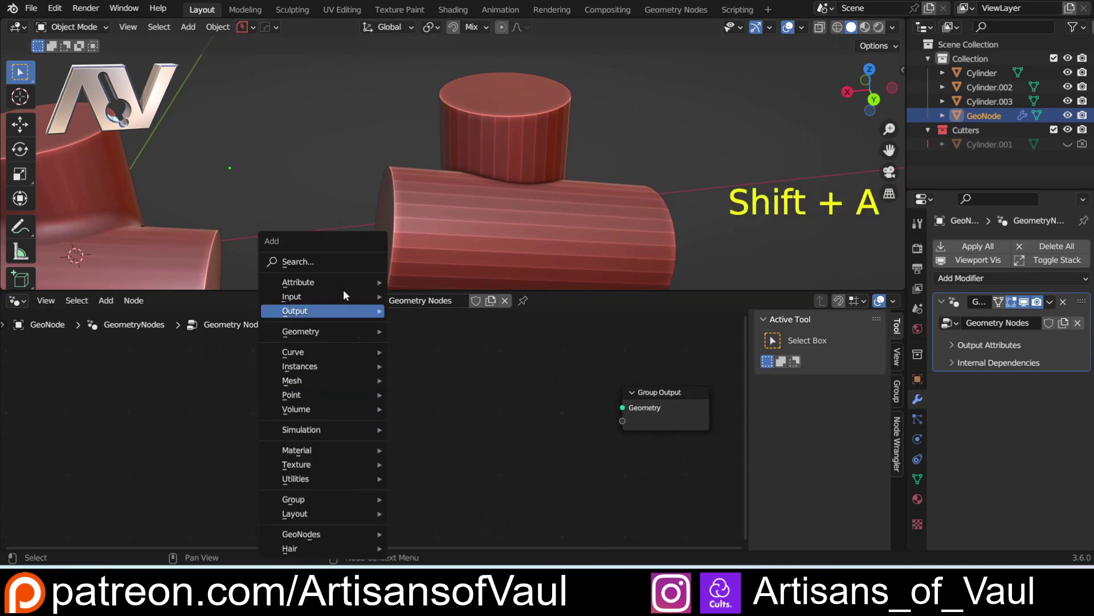
{"action": "left_click", "coordinate": [338, 261]}
{"action": "type", "text": "objec"}
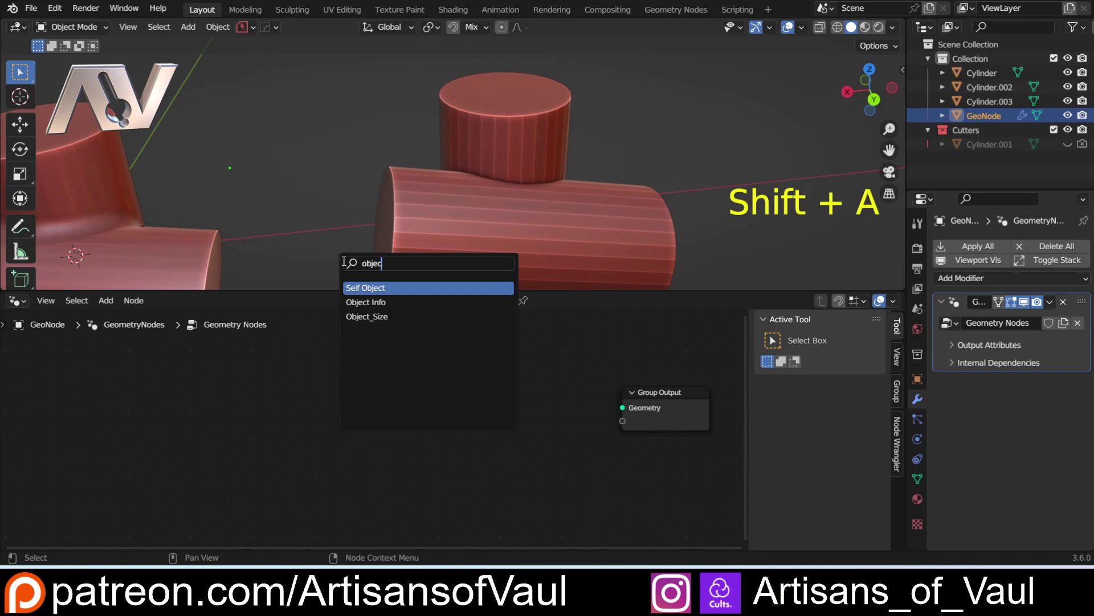
{"action": "left_click", "coordinate": [386, 301]}
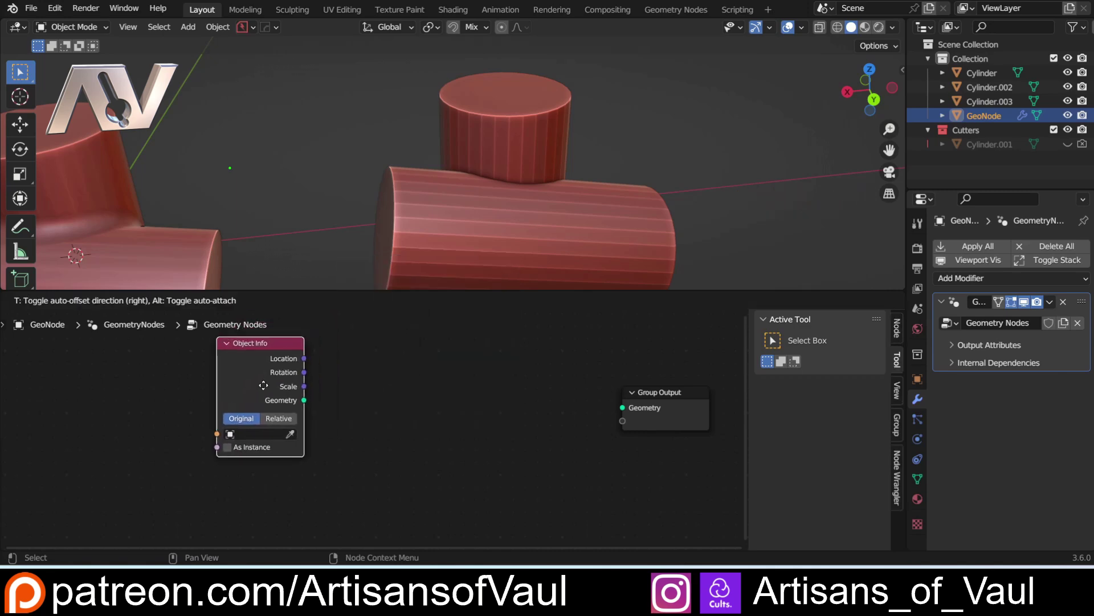
Duplicate the Object Info node and place the copy directly below the original
{"action": "key", "text": "shift+d"}
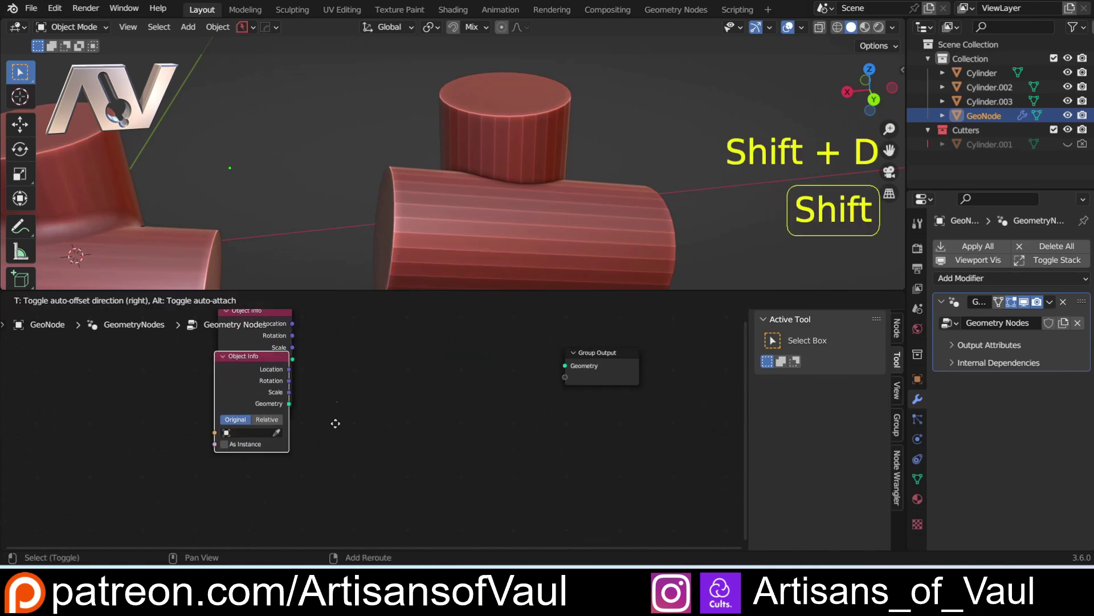
{"action": "middle_click_drag", "start_coordinate": [348, 423], "coordinate": [385, 454], "text": "shift"}
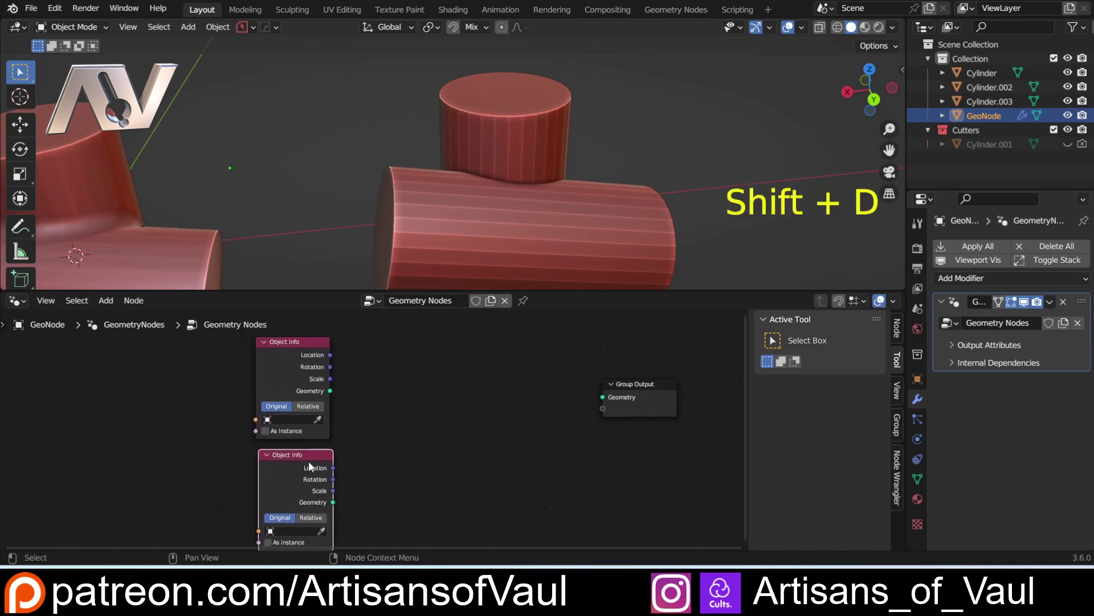
{"action": "left_click", "coordinate": [297, 455]}
{"action": "left_click", "coordinate": [310, 418]}
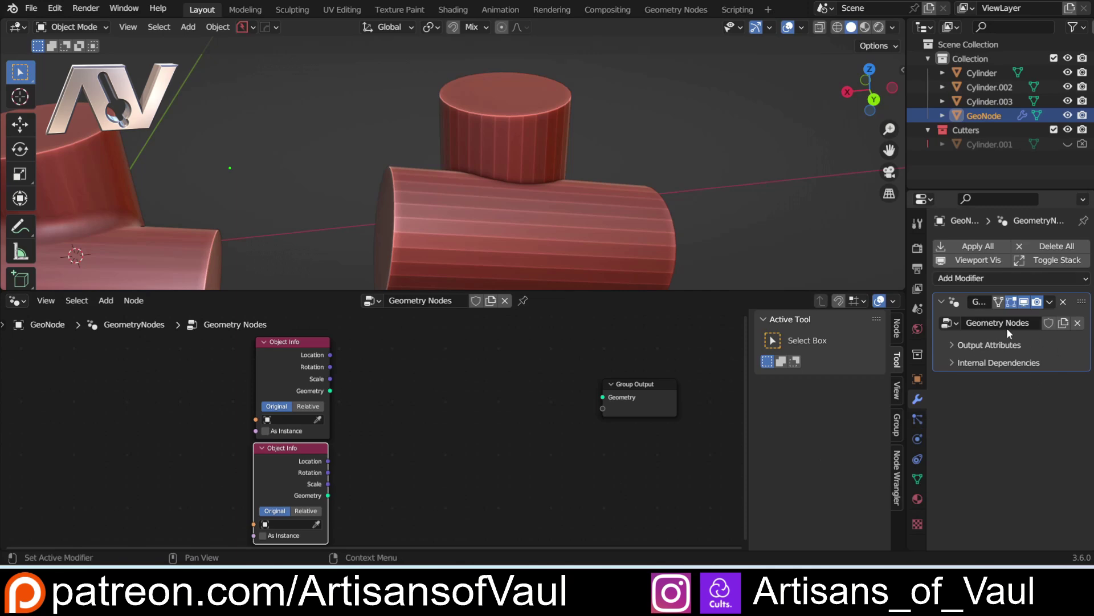
Add a Group Input node and expose the Object socket of both Object Info nodes through it as separate inputs
{"action": "key", "text": "shift"}
{"action": "left_click", "coordinate": [153, 267]}
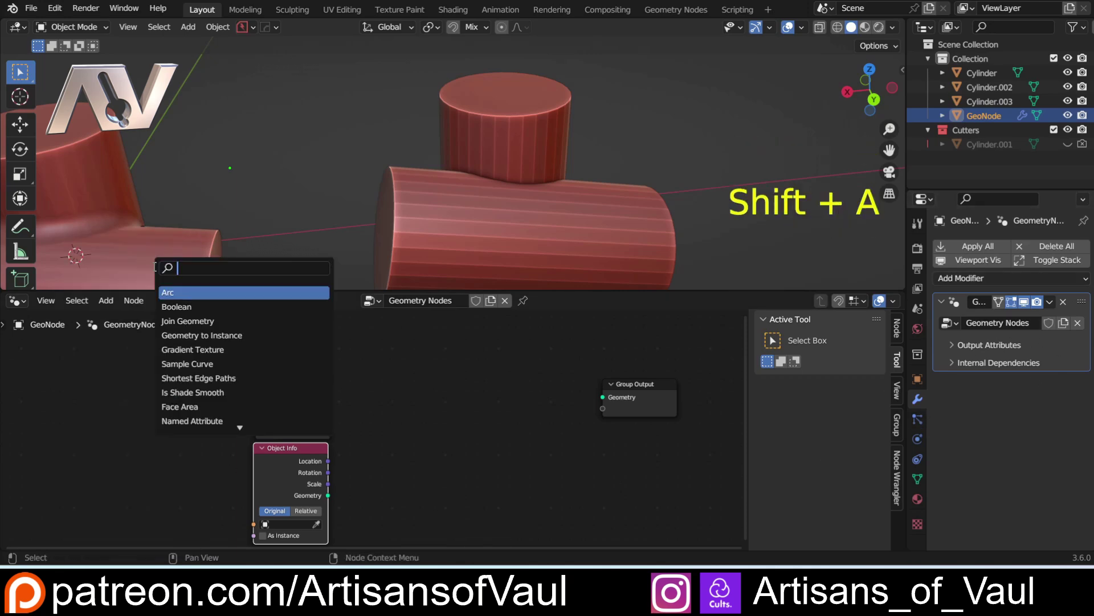
{"action": "type", "text": "inp"}
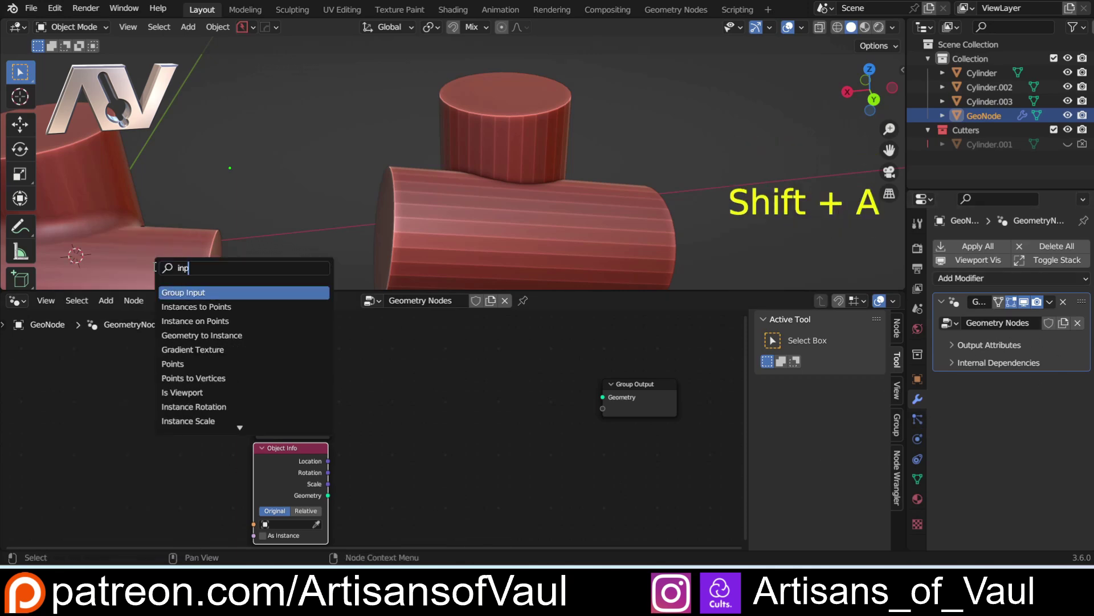
{"action": "key", "text": "Return"}
{"action": "left_click", "coordinate": [195, 446]}
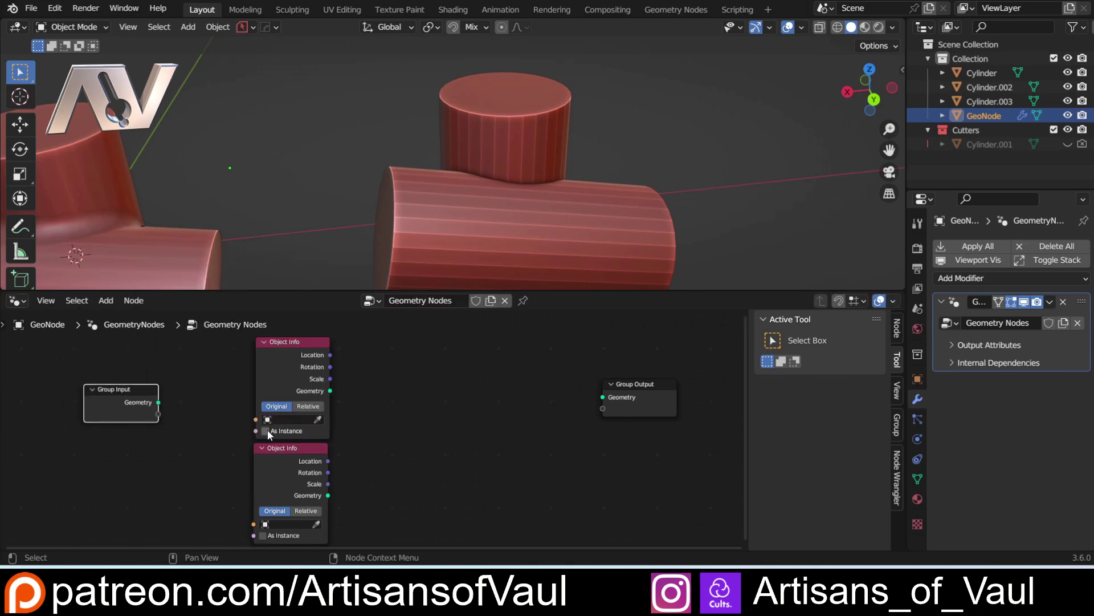
{"action": "left_click_drag", "start_coordinate": [255, 420], "coordinate": [159, 413]}
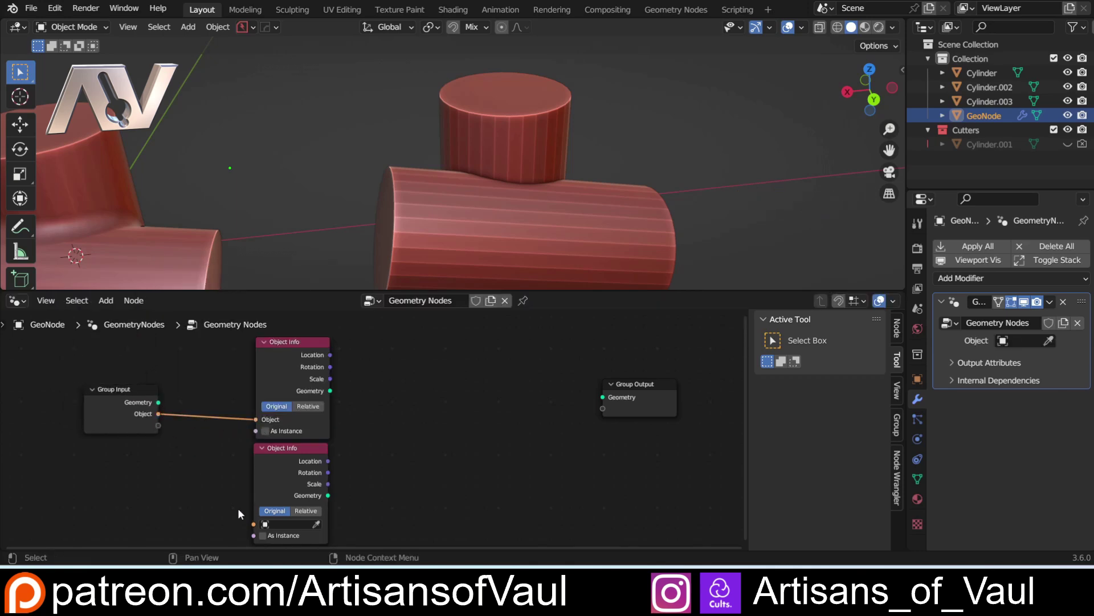
{"action": "left_click_drag", "start_coordinate": [254, 525], "coordinate": [158, 426]}
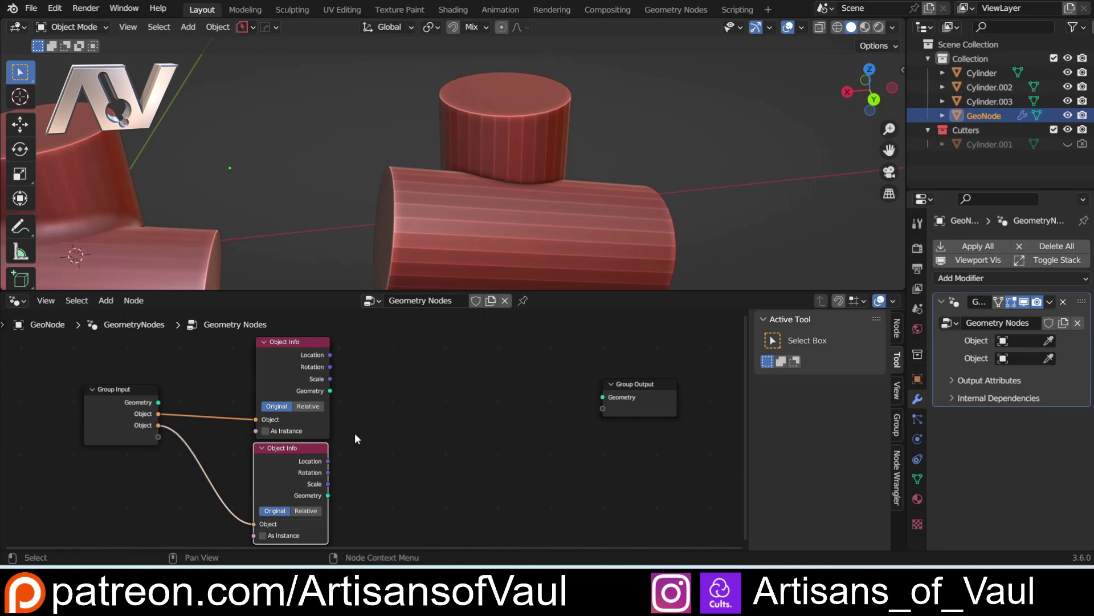
Assign Cylinder.002 and Cylinder.003 to the two Object inputs of the Geometry Nodes modifier
{"action": "left_click", "coordinate": [1048, 340]}
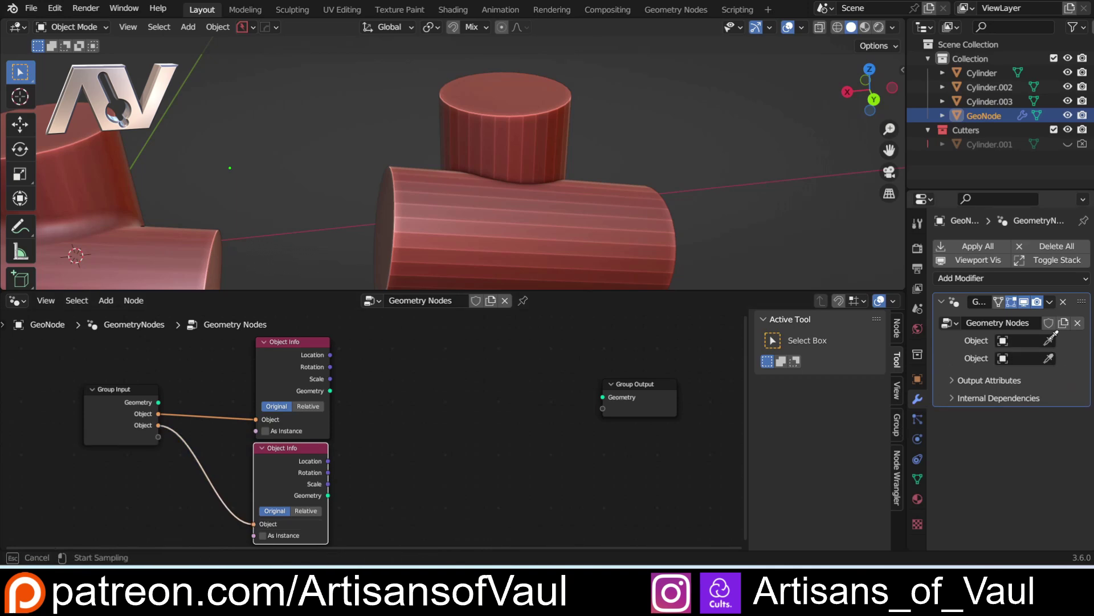
{"action": "left_click", "coordinate": [1027, 341]}
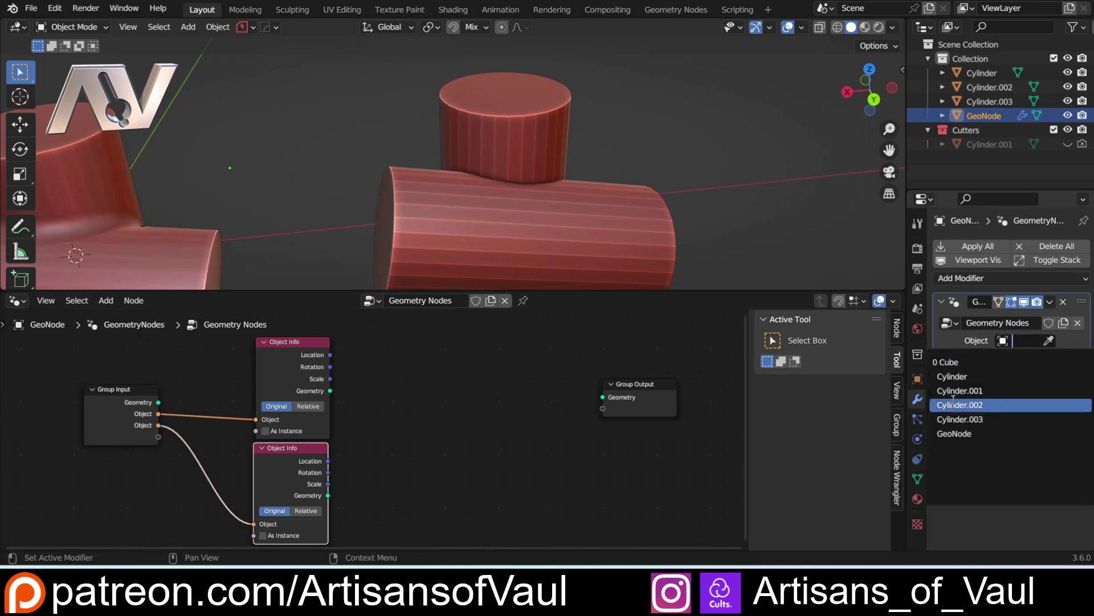
{"action": "left_click", "coordinate": [1027, 374]}
{"action": "left_click", "coordinate": [1021, 358]}
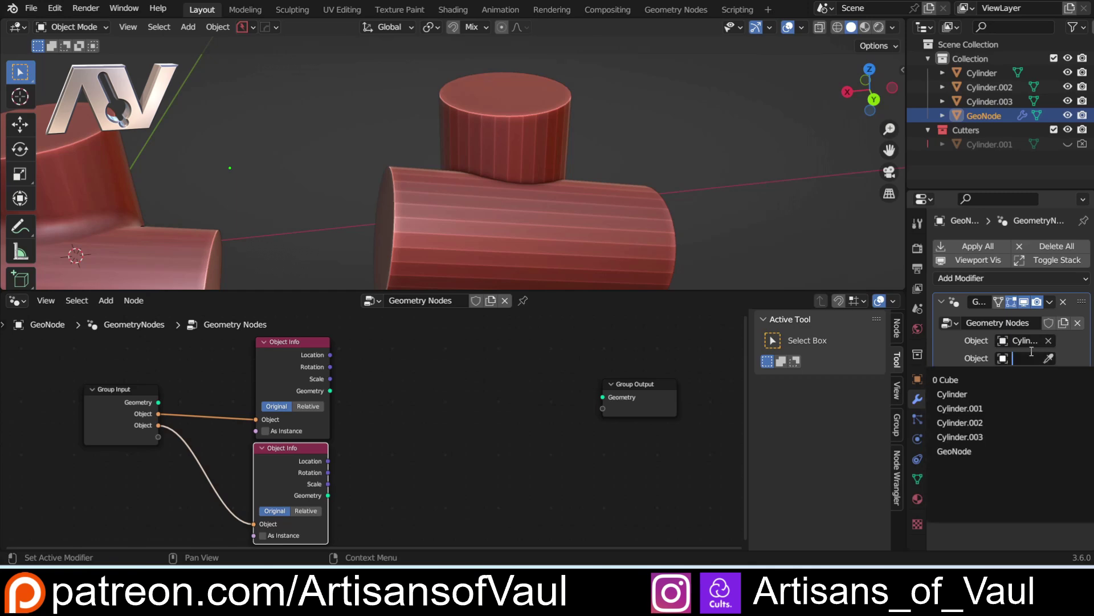
{"action": "left_click", "coordinate": [969, 440]}
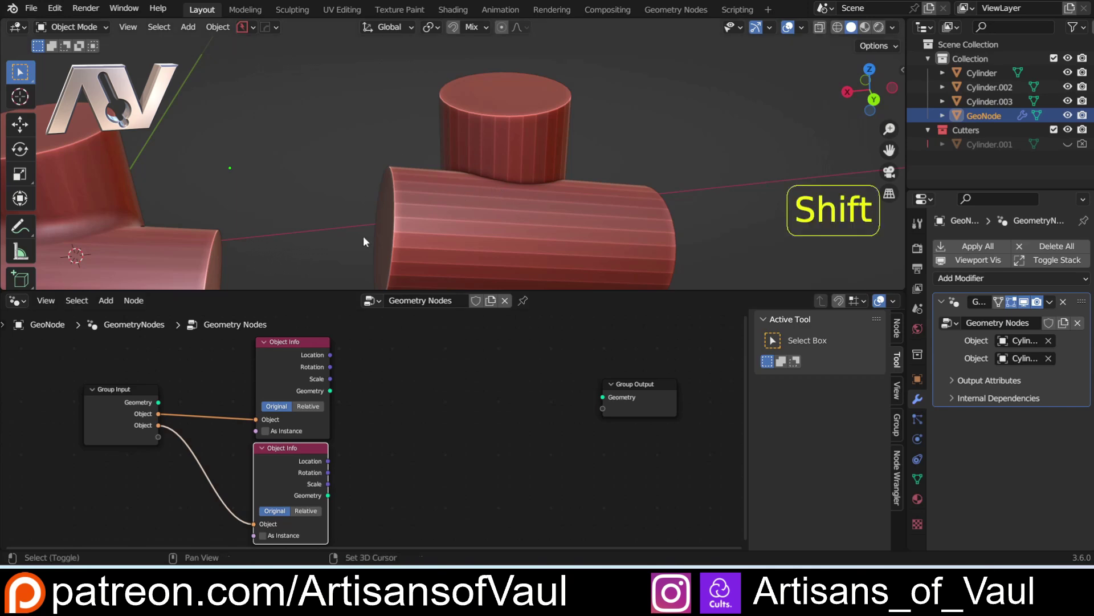
Add a Mesh Boolean node between the Object Info nodes and the Group Output, and set its operation to Union
{"action": "middle_click_drag", "start_coordinate": [380, 393], "coordinate": [361, 401]}
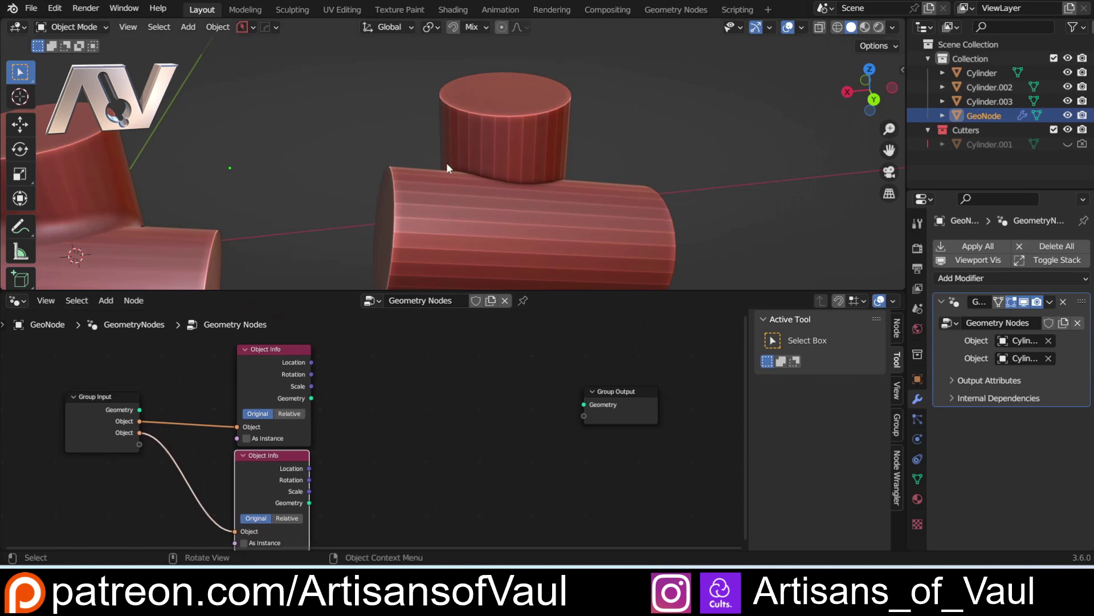
{"action": "middle_click_drag", "start_coordinate": [328, 189], "coordinate": [399, 268]}
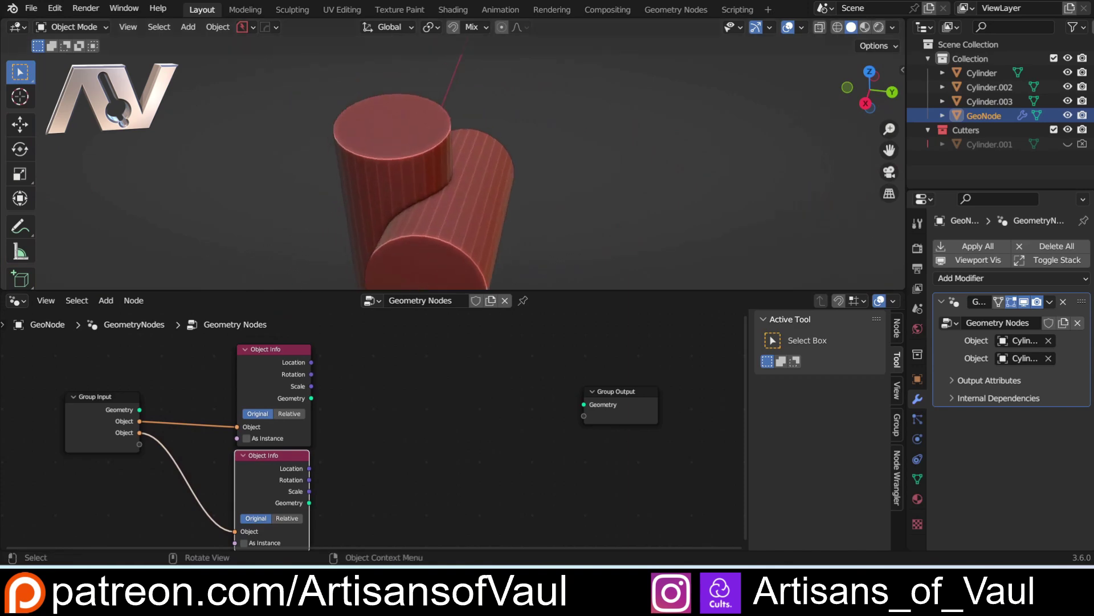
{"action": "scroll", "coordinate": [297, 174], "scroll_direction": "up", "scroll_amount": 3}
{"action": "middle_click_drag", "start_coordinate": [298, 175], "coordinate": [315, 157], "text": "shift"}
{"action": "key", "text": "shift+a"}
{"action": "left_click", "coordinate": [388, 261]}
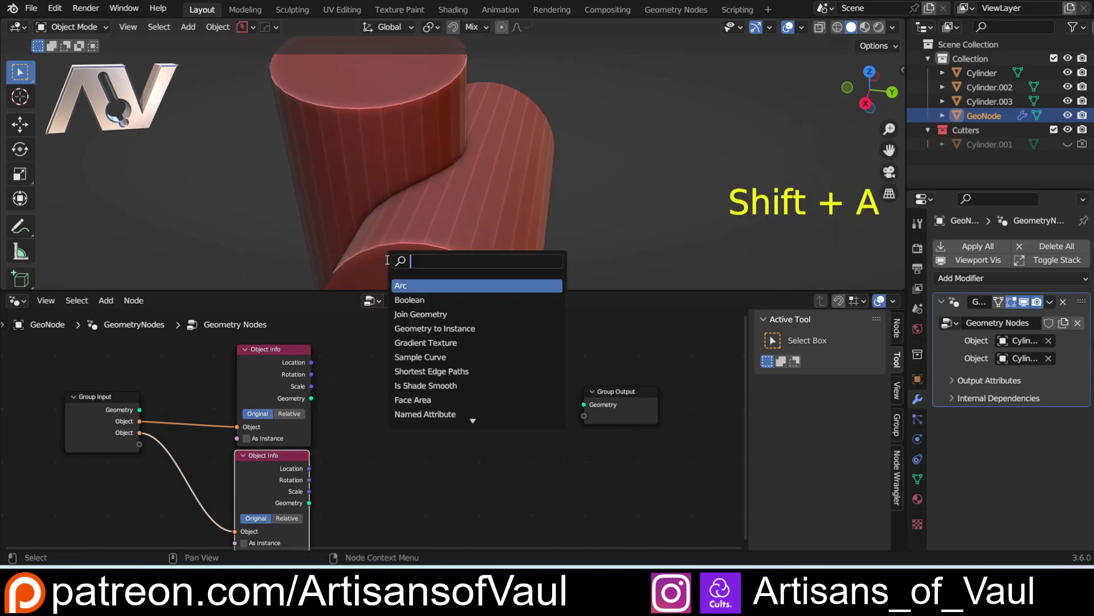
{"action": "type", "text": "mesh"}
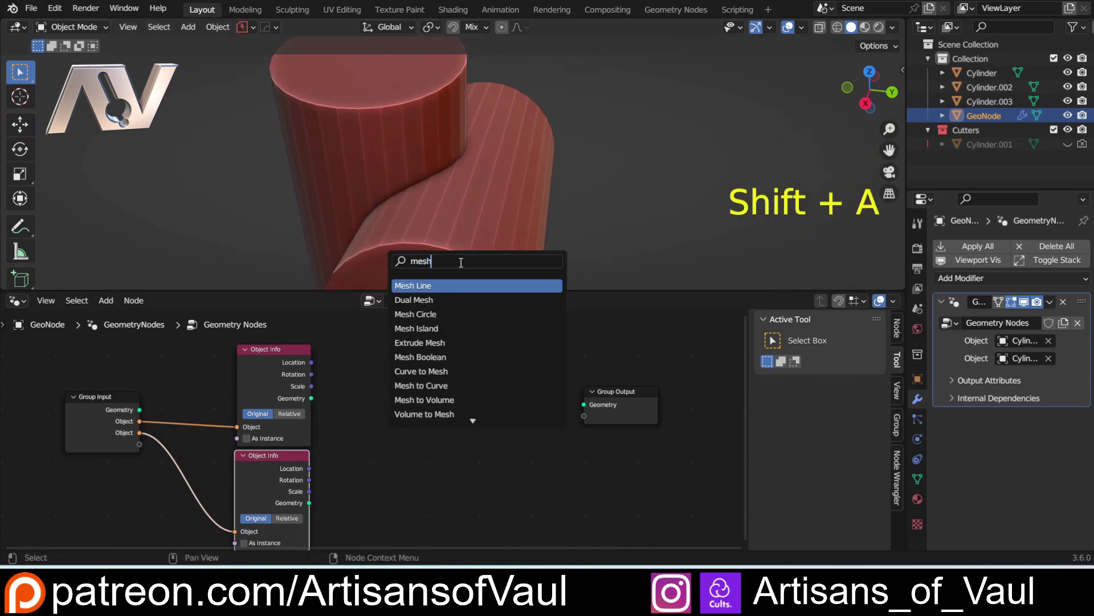
{"action": "type", "text": " b"}
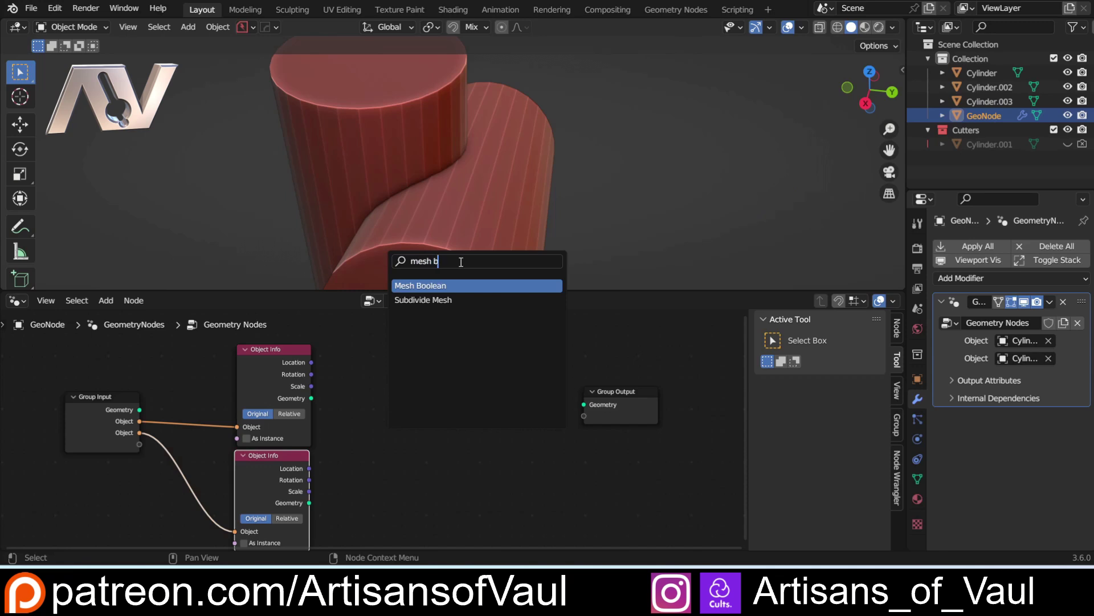
{"action": "key", "text": "Return"}
{"action": "left_click", "coordinate": [425, 400]}
{"action": "left_click", "coordinate": [376, 411]}
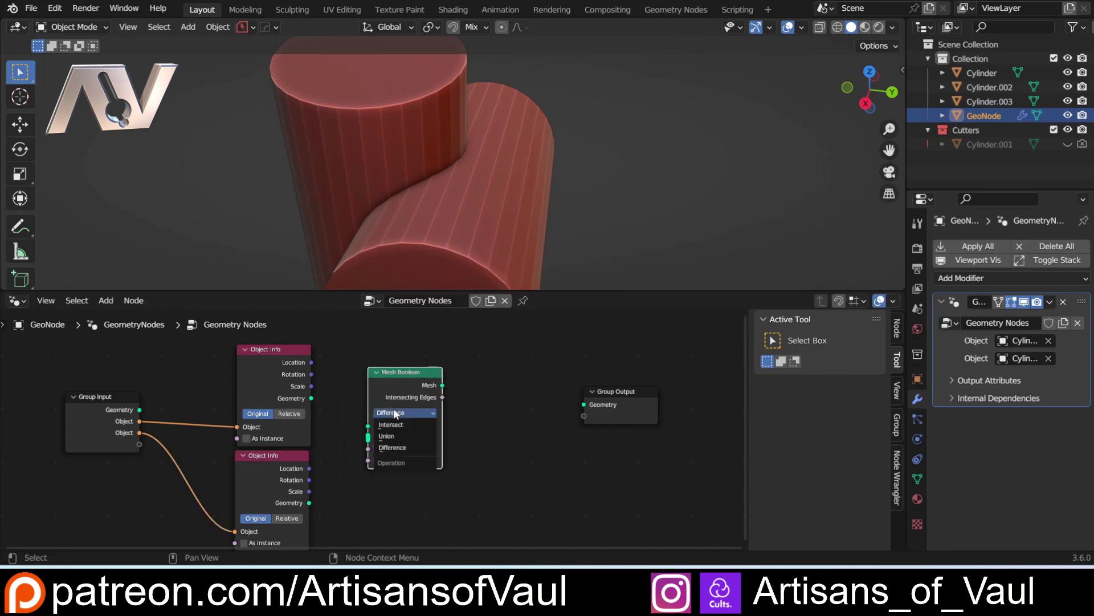
{"action": "left_click", "coordinate": [391, 435]}
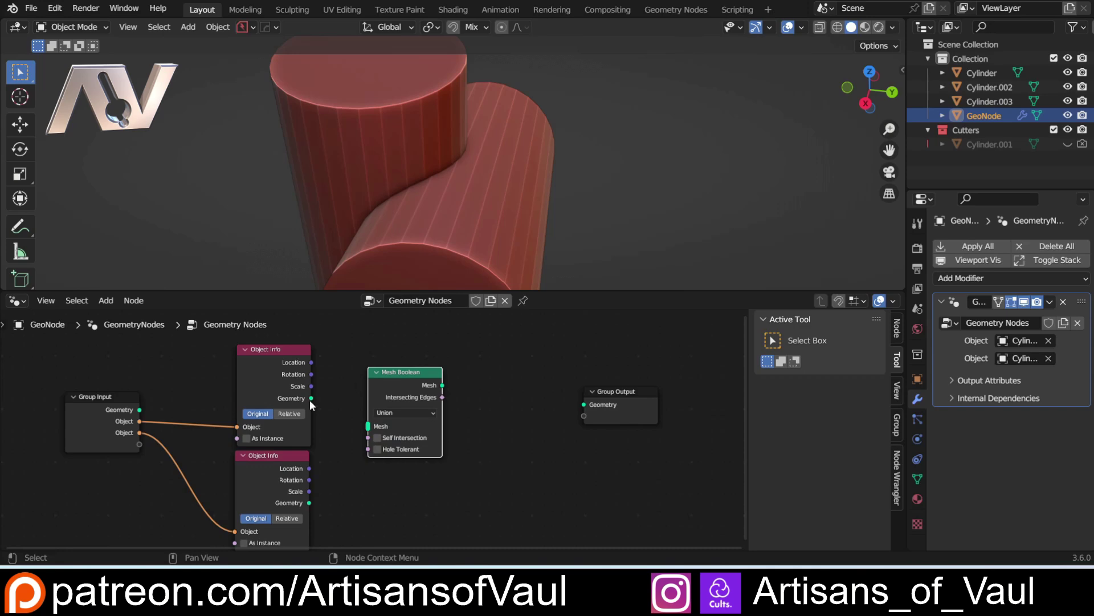
Connect the Geometry outputs of both Object Info nodes to the Mesh Boolean, and its Mesh output to the Group Output
{"action": "left_click_drag", "start_coordinate": [309, 398], "coordinate": [368, 426]}
{"action": "left_click", "coordinate": [309, 502]}
{"action": "left_click_drag", "start_coordinate": [309, 502], "coordinate": [368, 426]}
{"action": "scroll", "coordinate": [372, 234], "scroll_direction": "down", "scroll_amount": 4}
{"action": "right_click", "coordinate": [327, 203]}
{"action": "left_click", "coordinate": [328, 203]}
{"action": "middle_click_drag", "start_coordinate": [553, 227], "coordinate": [440, 286]}
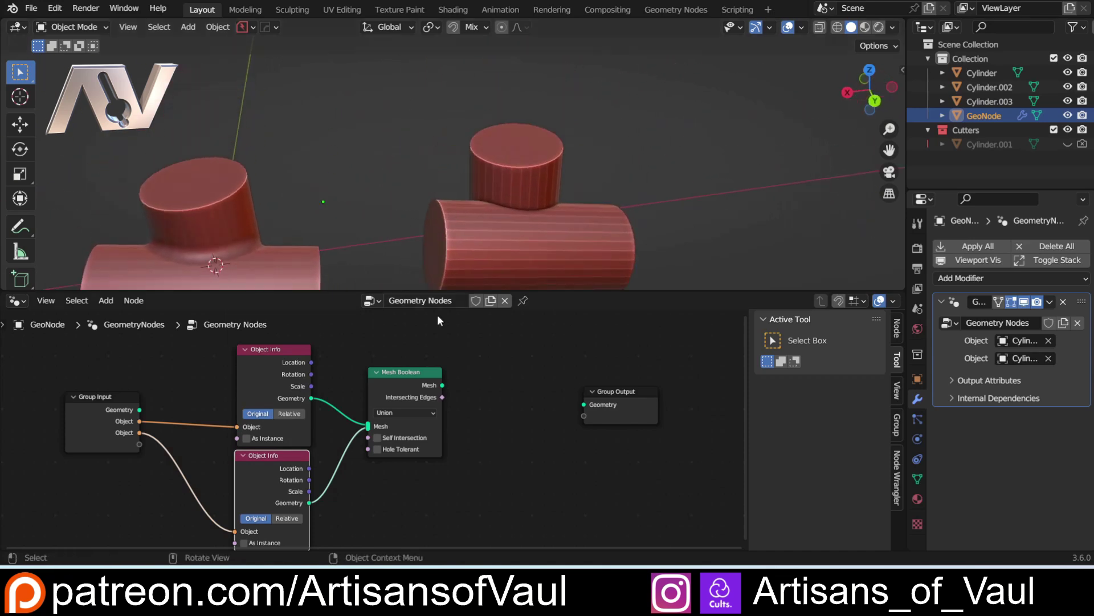
{"action": "left_click_drag", "start_coordinate": [442, 385], "coordinate": [584, 404]}
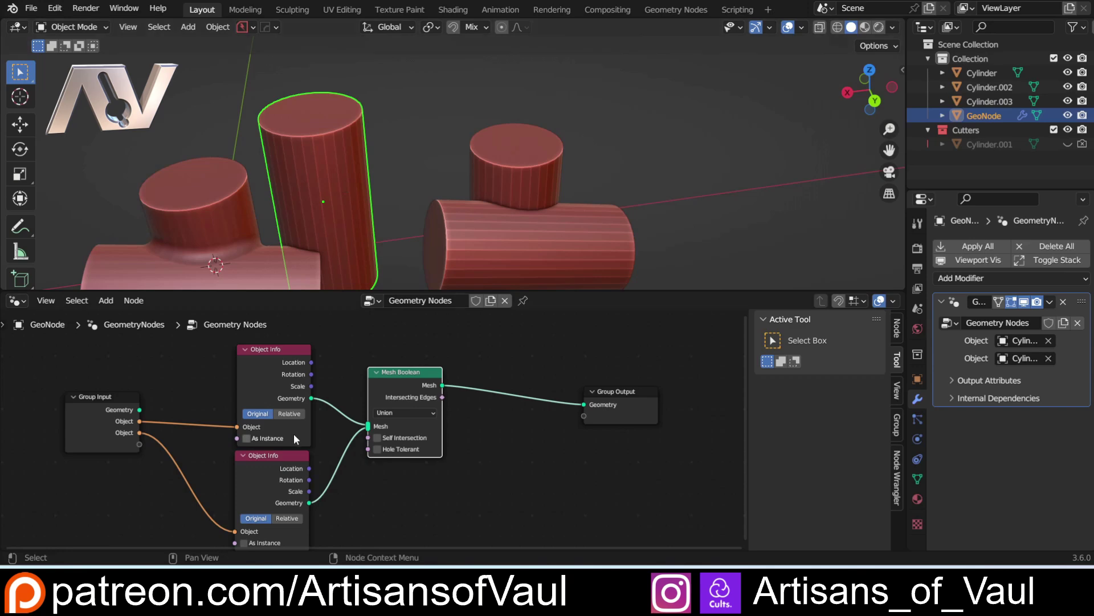
Set both Object Info nodes to Relative so the union lines up with the original cylinders
{"action": "left_click", "coordinate": [289, 413]}
{"action": "left_click", "coordinate": [287, 518]}
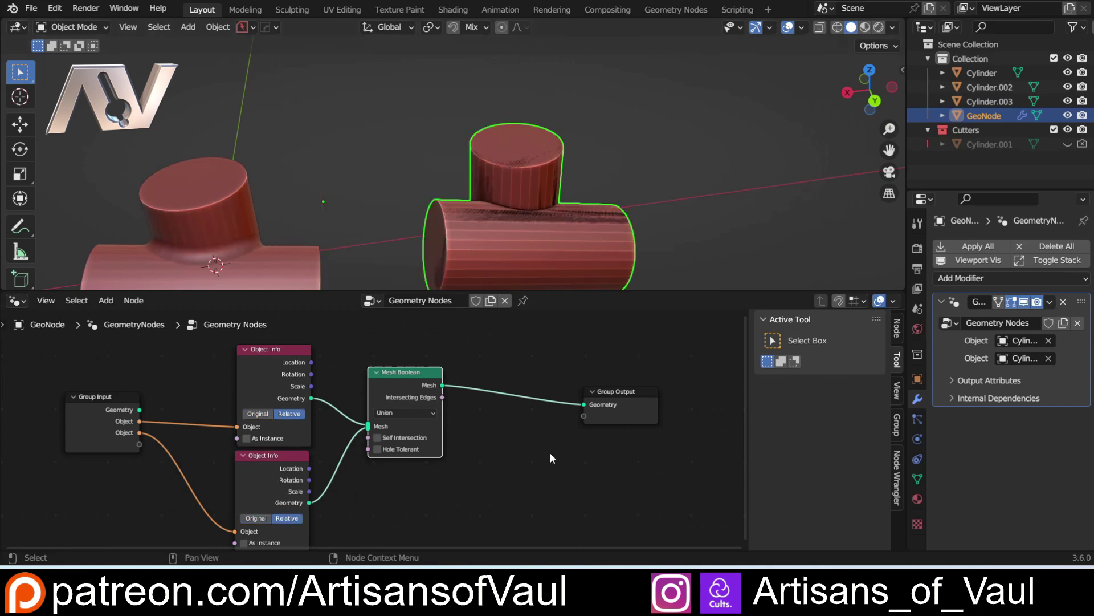
{"action": "middle_click_drag", "start_coordinate": [337, 190], "coordinate": [459, 186]}
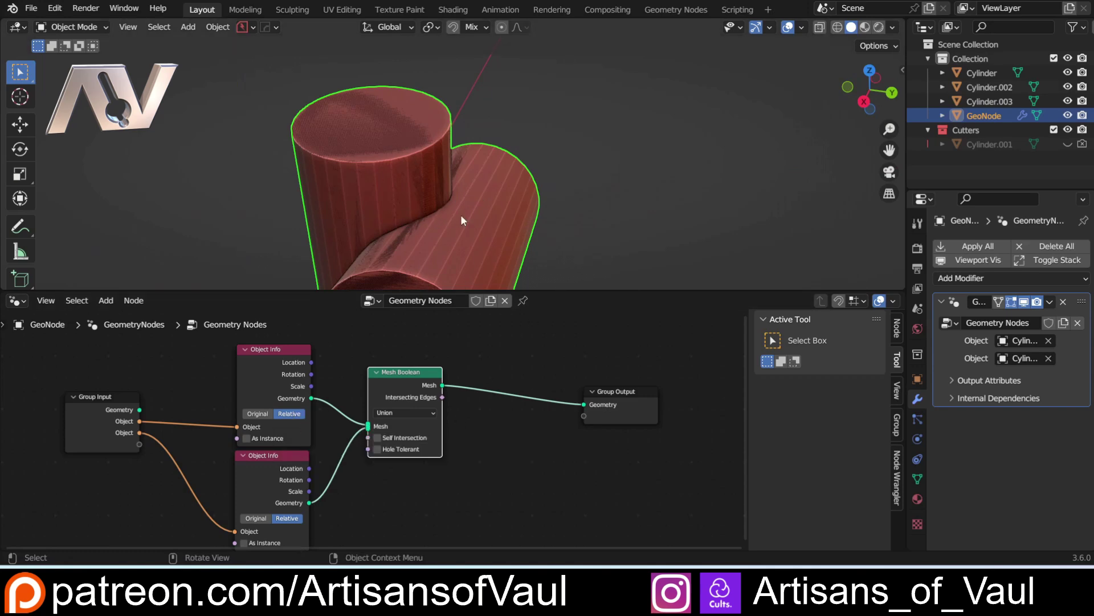
Move the Group Output farther from the Mesh Boolean node and cut the link between them
{"action": "left_click_drag", "start_coordinate": [608, 404], "coordinate": [651, 379]}
{"action": "right_click_drag", "start_coordinate": [604, 370], "coordinate": [592, 397], "text": "ctrl"}
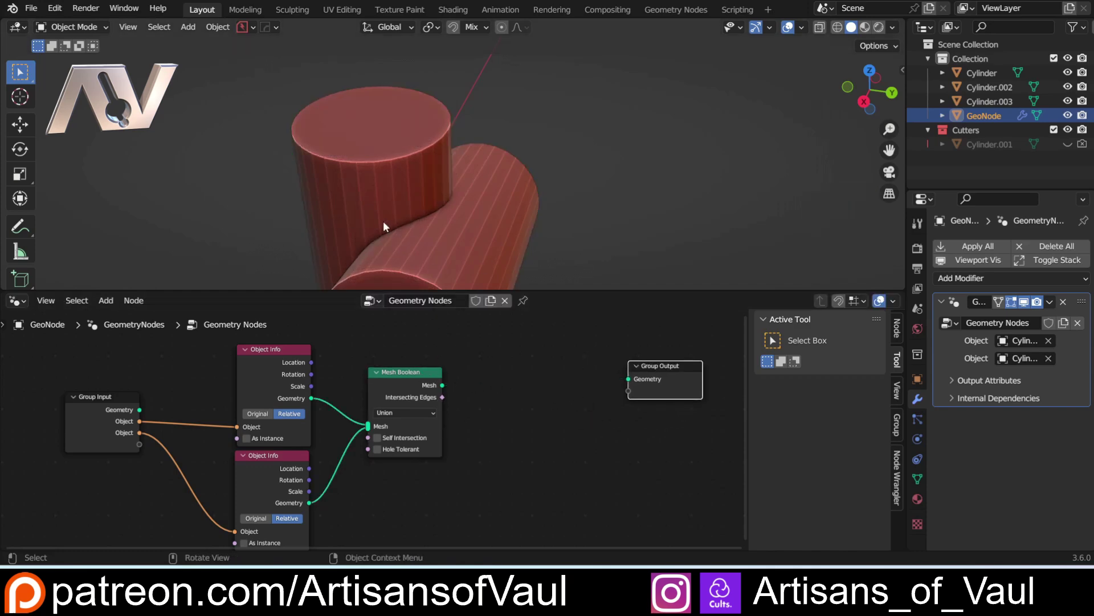
{"action": "scroll", "coordinate": [361, 217], "scroll_direction": "up", "scroll_amount": 3}
{"action": "middle_click_drag", "start_coordinate": [361, 217], "coordinate": [496, 185], "text": "shift"}
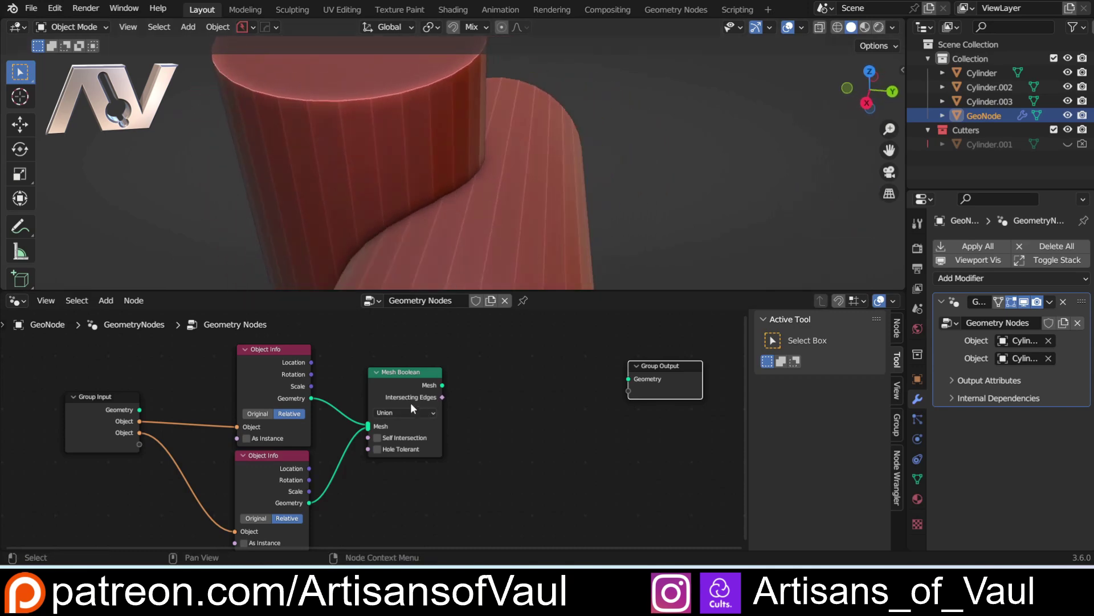
{"action": "scroll", "coordinate": [471, 398], "scroll_direction": "up", "scroll_amount": 2, "text": "ctrl"}
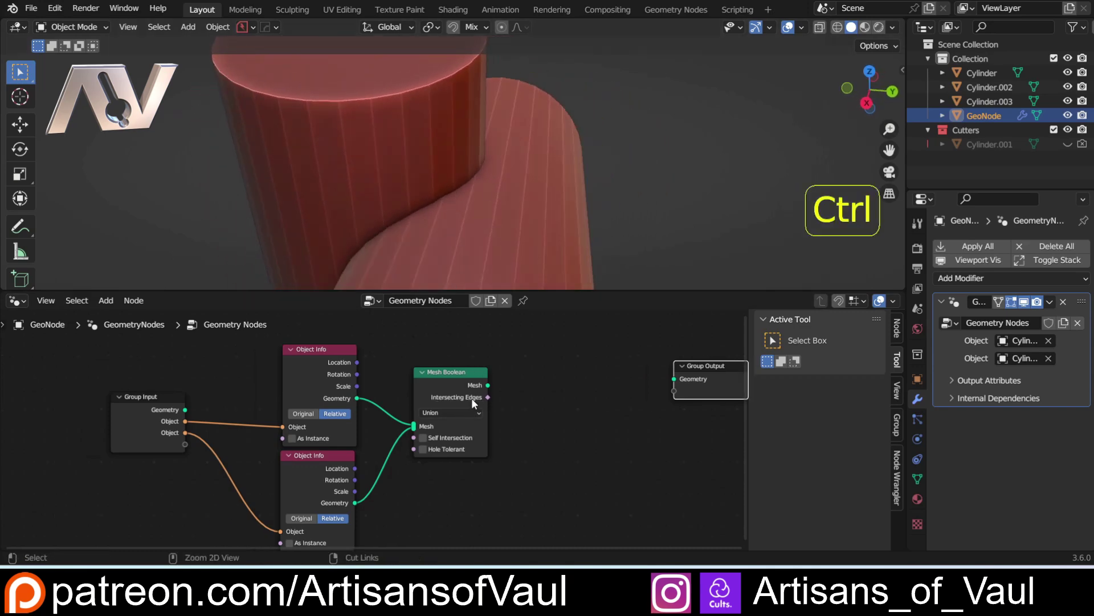
{"action": "scroll", "coordinate": [515, 413], "scroll_direction": "up", "scroll_amount": 1, "text": "shift"}
{"action": "scroll", "coordinate": [515, 405], "scroll_direction": "up", "scroll_amount": 2}
{"action": "middle_click_drag", "start_coordinate": [515, 397], "coordinate": [415, 432]}
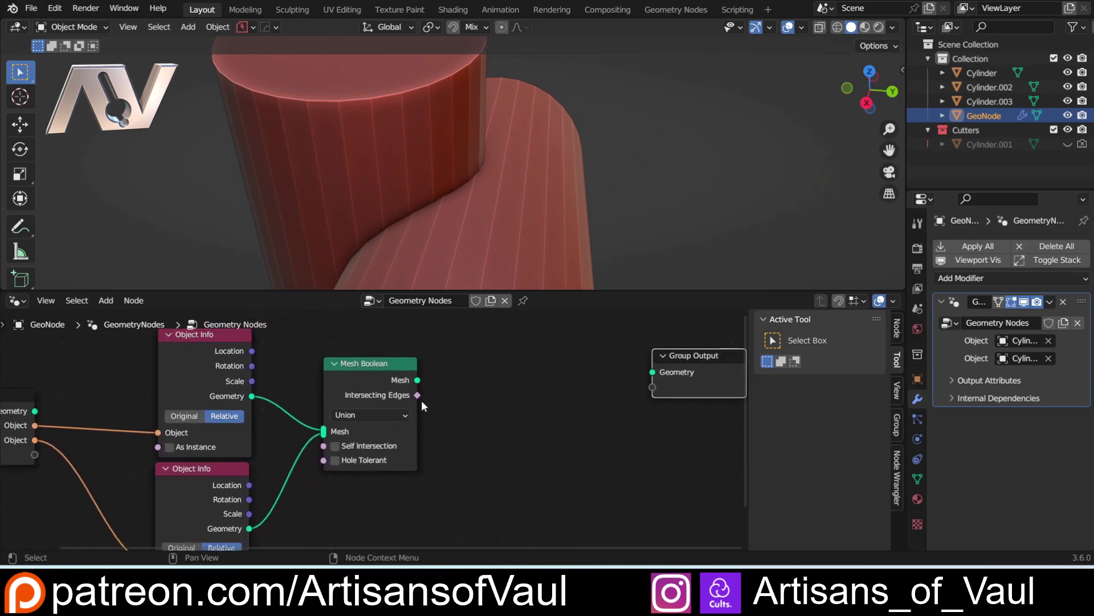
{"action": "middle_click_drag", "start_coordinate": [490, 378], "coordinate": [447, 386], "text": "shift"}
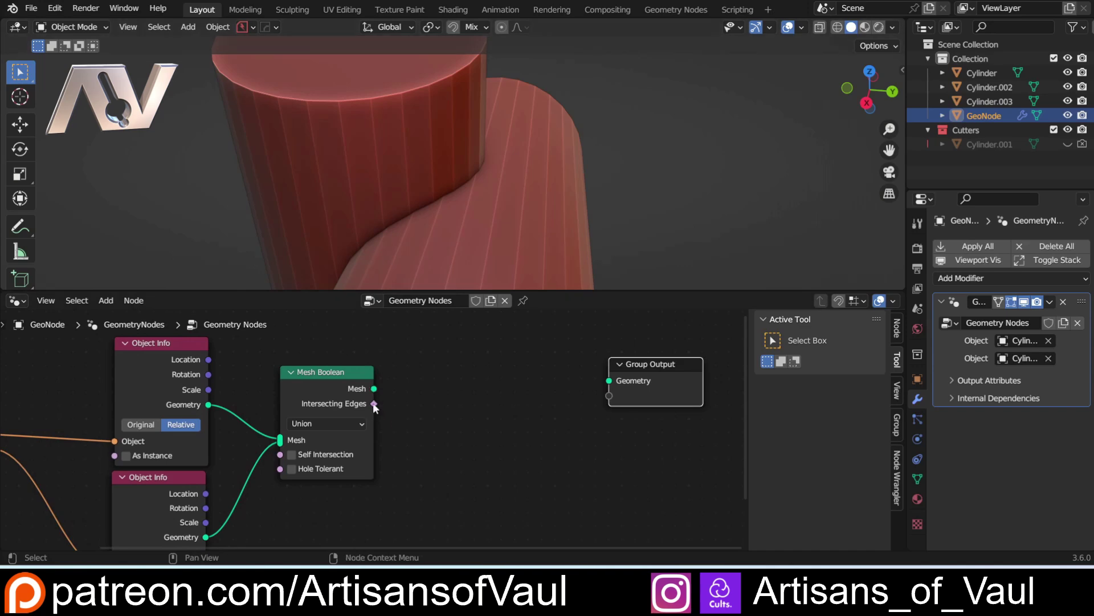
Add a Mesh to Curve node fed by the Mesh output of the Mesh Boolean
{"action": "left_click_drag", "start_coordinate": [374, 403], "coordinate": [453, 388]}
{"action": "left_click", "coordinate": [444, 358]}
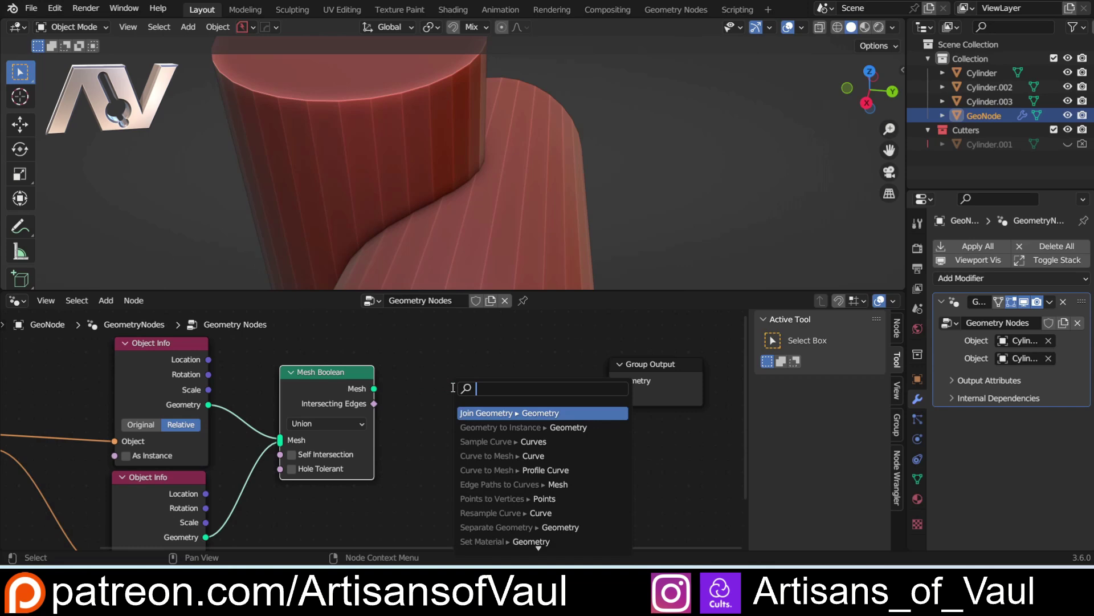
{"action": "type", "text": "mes"}
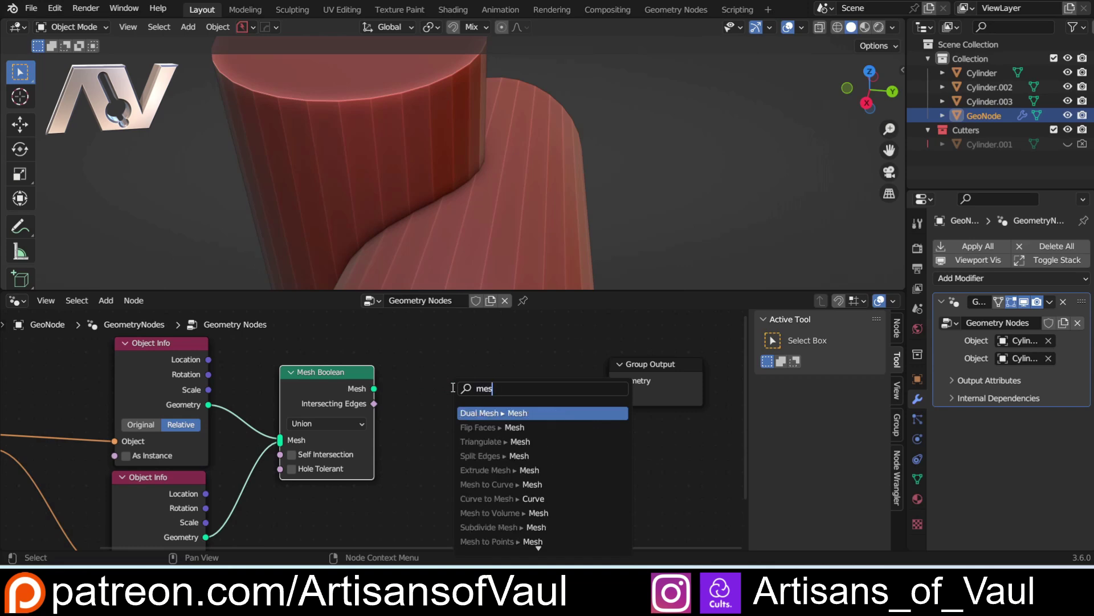
{"action": "type", "text": "h to"}
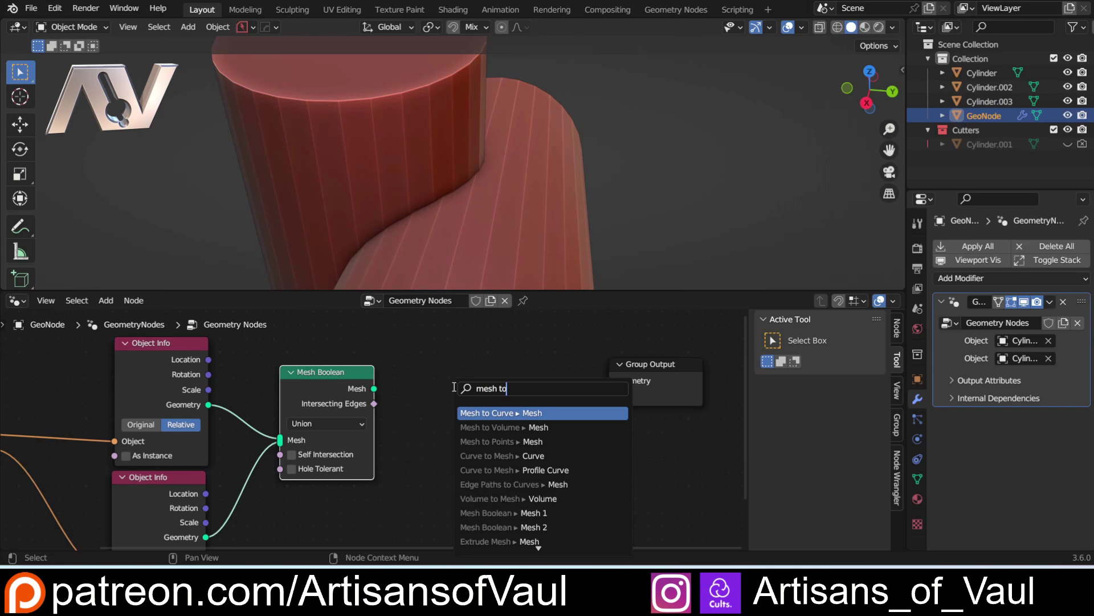
{"action": "key", "text": "Return"}
{"action": "left_click", "coordinate": [375, 410]}
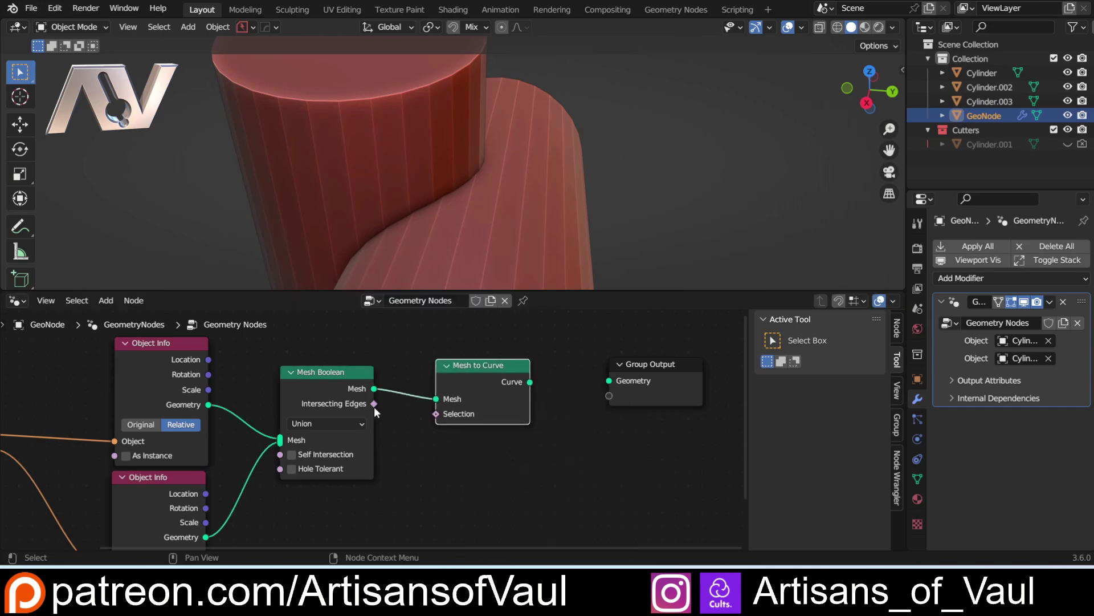
Link Intersecting Edges to the Mesh to Curve Selection and its Curve to the Group Output, and check the curve in isolation
{"action": "left_click_drag", "start_coordinate": [373, 404], "coordinate": [435, 413]}
{"action": "left_click_drag", "start_coordinate": [531, 382], "coordinate": [608, 381]}
{"action": "middle_click_drag", "start_coordinate": [361, 235], "coordinate": [448, 216]}
{"action": "key", "text": "KP_Divide"}
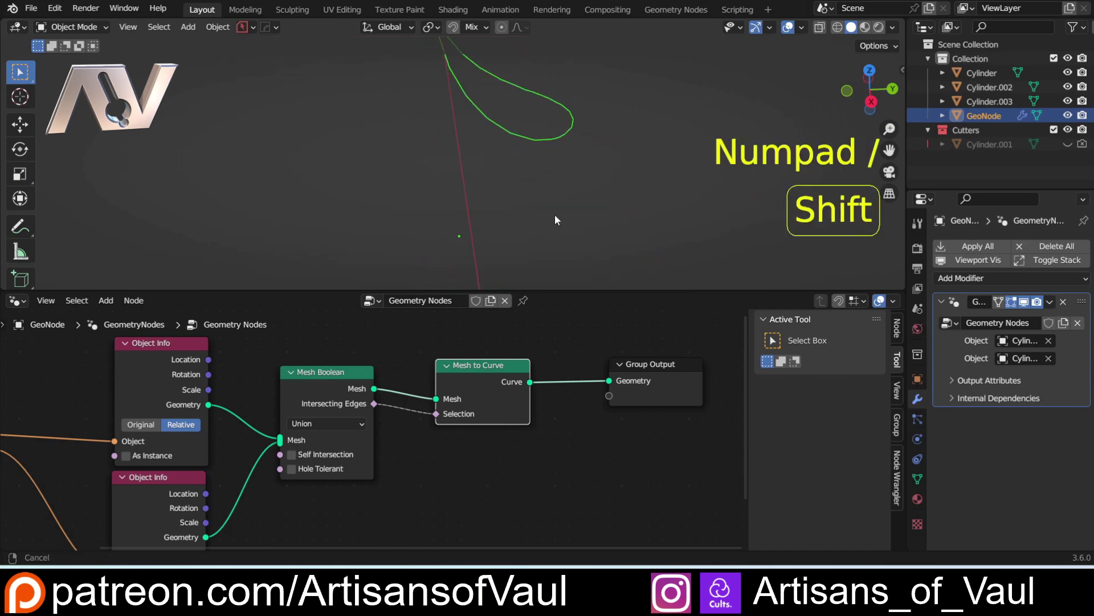
{"action": "middle_click_drag", "start_coordinate": [649, 153], "coordinate": [566, 197]}
{"action": "key", "text": "KP_Divide"}
Make room before the Group Output and insert a Curve to Mesh node after the Mesh to Curve node
{"action": "middle_click_drag", "start_coordinate": [599, 435], "coordinate": [527, 428], "text": "shift"}
{"action": "left_click_drag", "start_coordinate": [568, 362], "coordinate": [654, 362]}
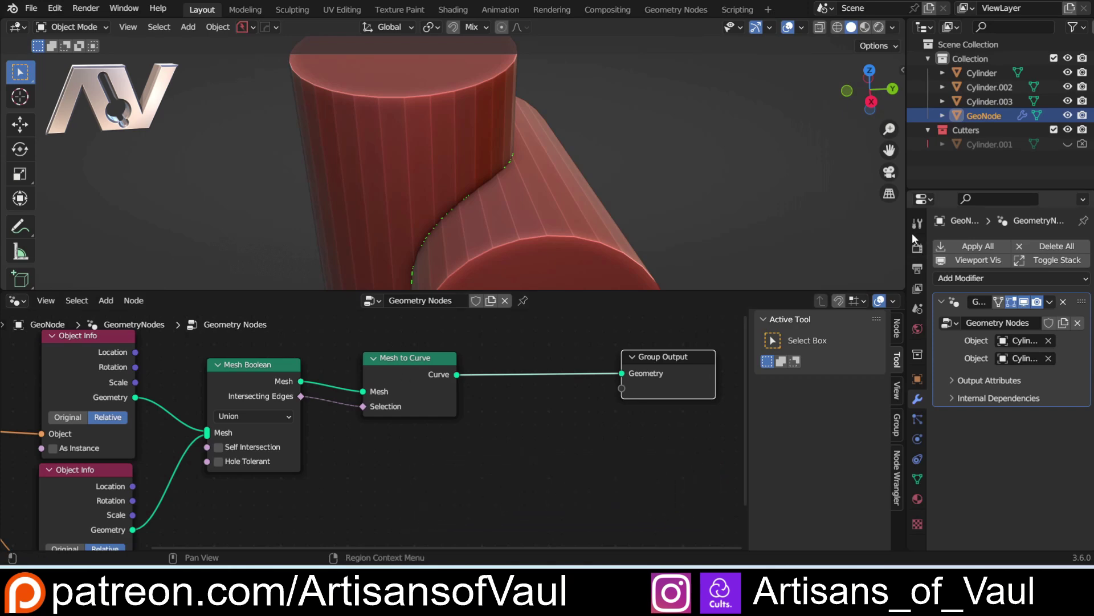
{"action": "left_click", "coordinate": [919, 479]}
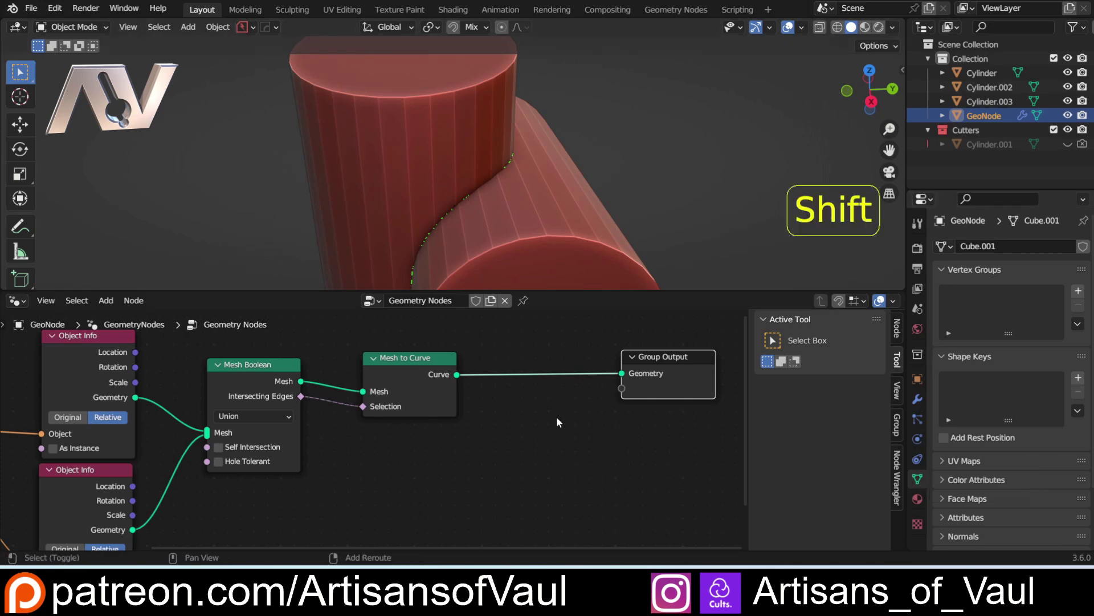
{"action": "key", "text": "shift+a"}
{"action": "left_click", "coordinate": [482, 261]}
{"action": "type", "text": "curve to mesh"}
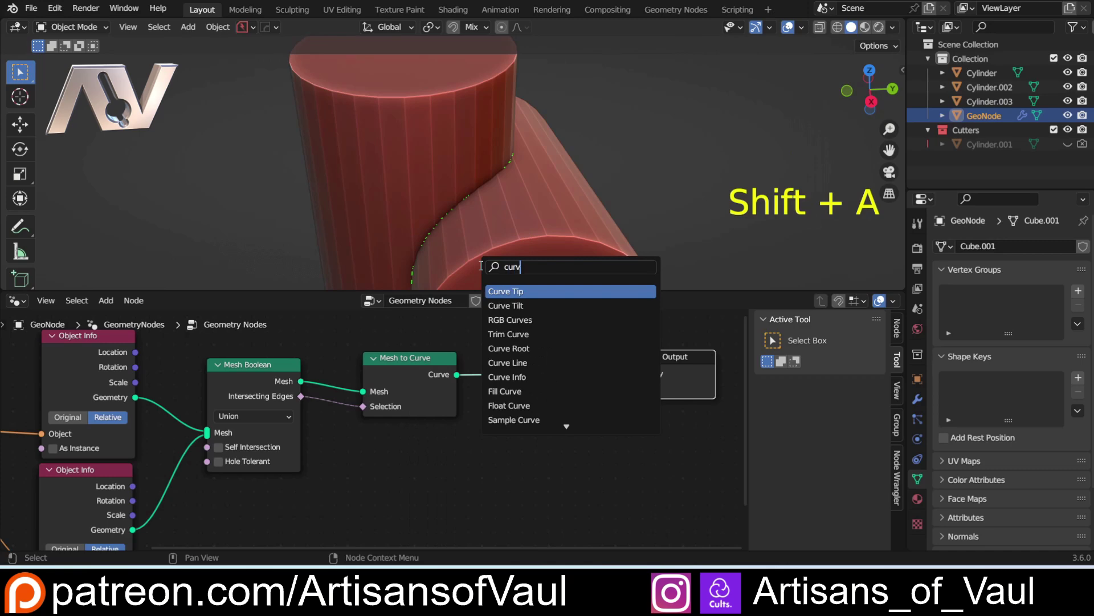
{"action": "key", "text": "Return"}
{"action": "left_click", "coordinate": [535, 413]}
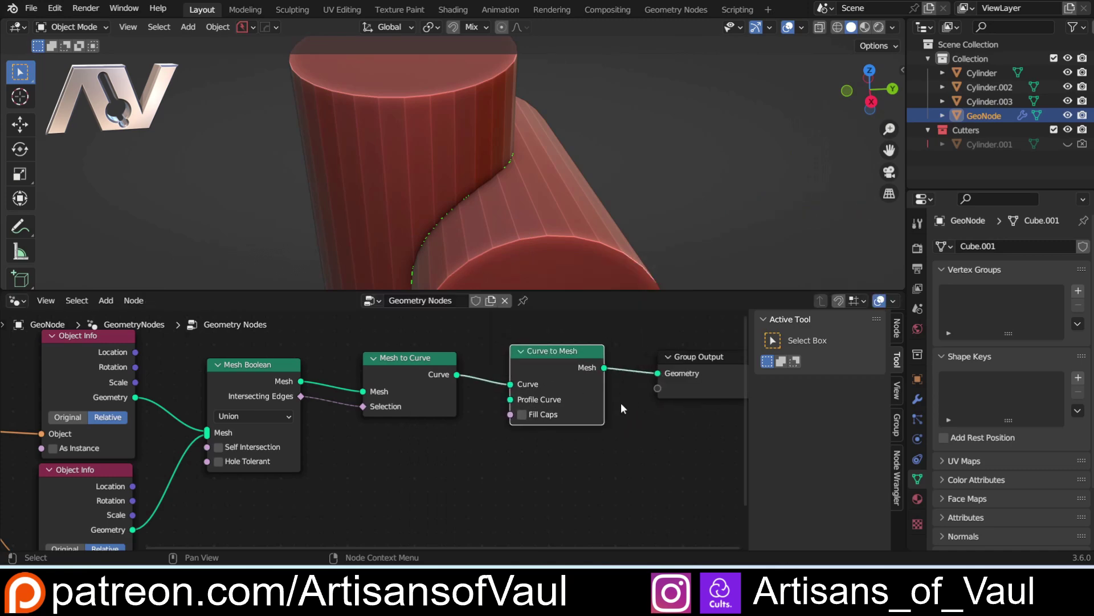
{"action": "scroll", "coordinate": [621, 402], "scroll_direction": "down", "scroll_amount": 2}
{"action": "scroll", "coordinate": [621, 402], "scroll_direction": "right", "scroll_amount": 2, "text": "shift"}
{"action": "left_click_drag", "start_coordinate": [449, 354], "coordinate": [458, 369]}
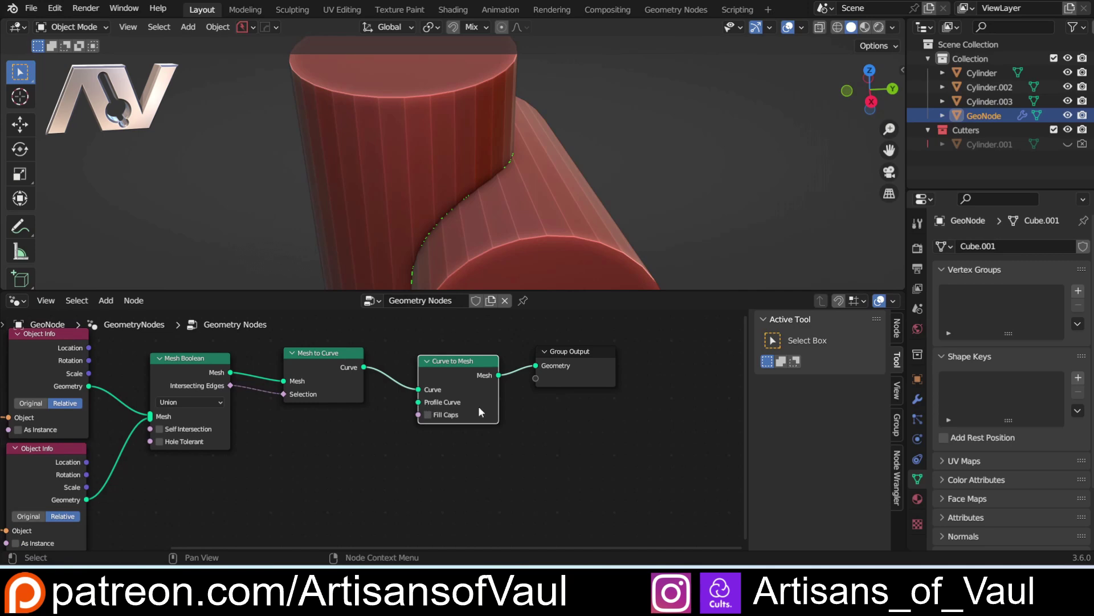
Add a Curve Circle node below Mesh to Curve and connect it to the Profile Curve of Curve to Mesh
{"action": "left_click", "coordinate": [322, 443]}
{"action": "key", "text": "shift+a"}
{"action": "left_click", "coordinate": [288, 262]}
{"action": "type", "text": "curvec"}
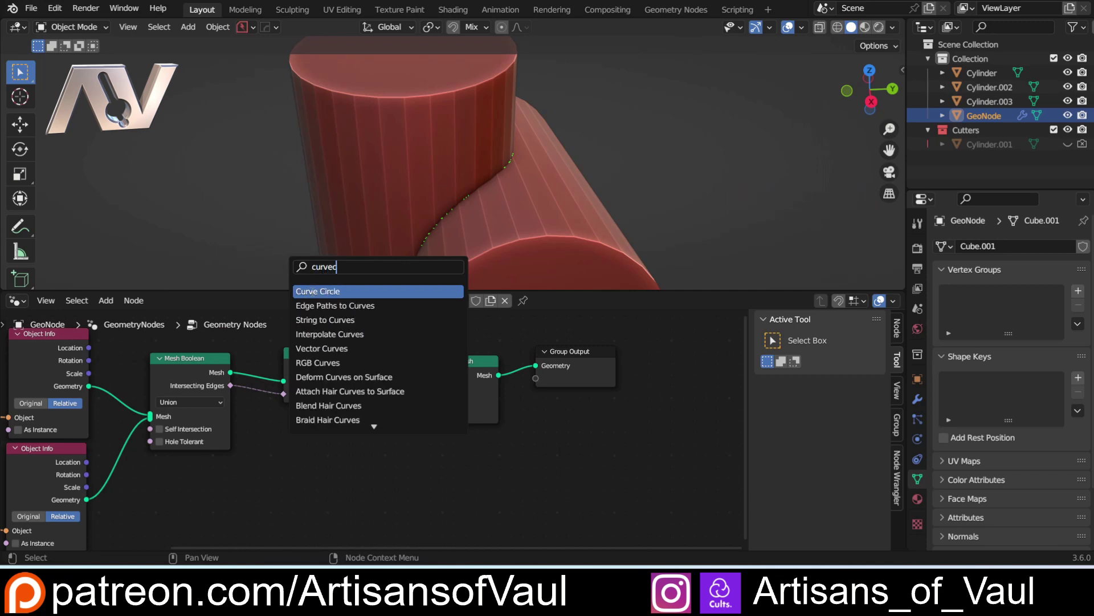
{"action": "key", "text": "Return"}
{"action": "left_click", "coordinate": [422, 419]}
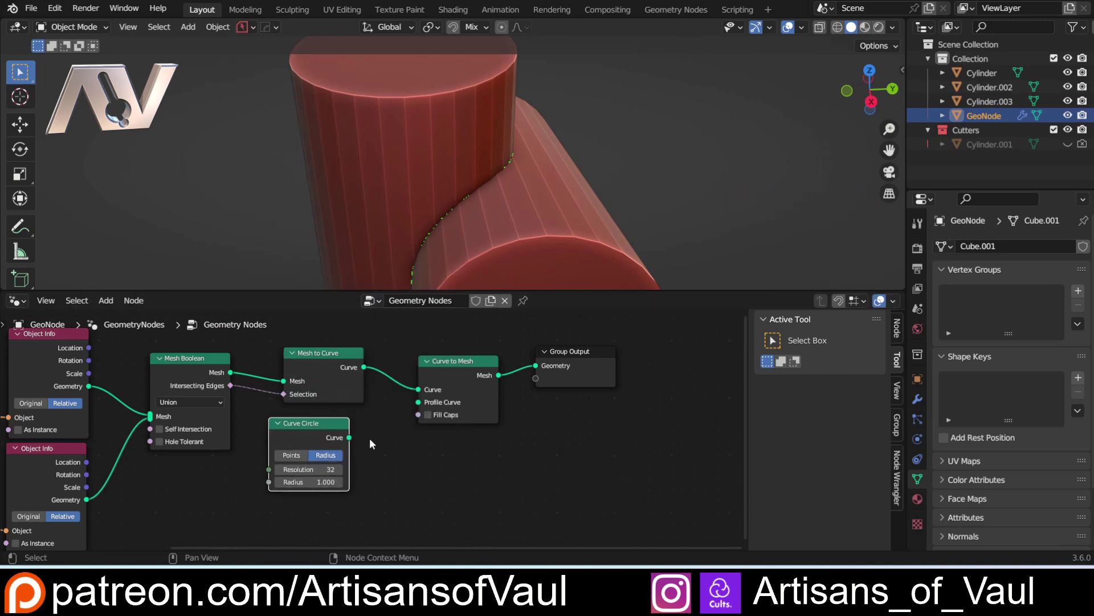
{"action": "left_click_drag", "start_coordinate": [349, 438], "coordinate": [418, 402]}
{"action": "middle_click_drag", "start_coordinate": [576, 204], "coordinate": [530, 202]}
Set the Curve Circle's Radius to 0.3 and its Resolution to 16
{"action": "left_click_drag", "start_coordinate": [323, 480], "coordinate": [289, 480]}
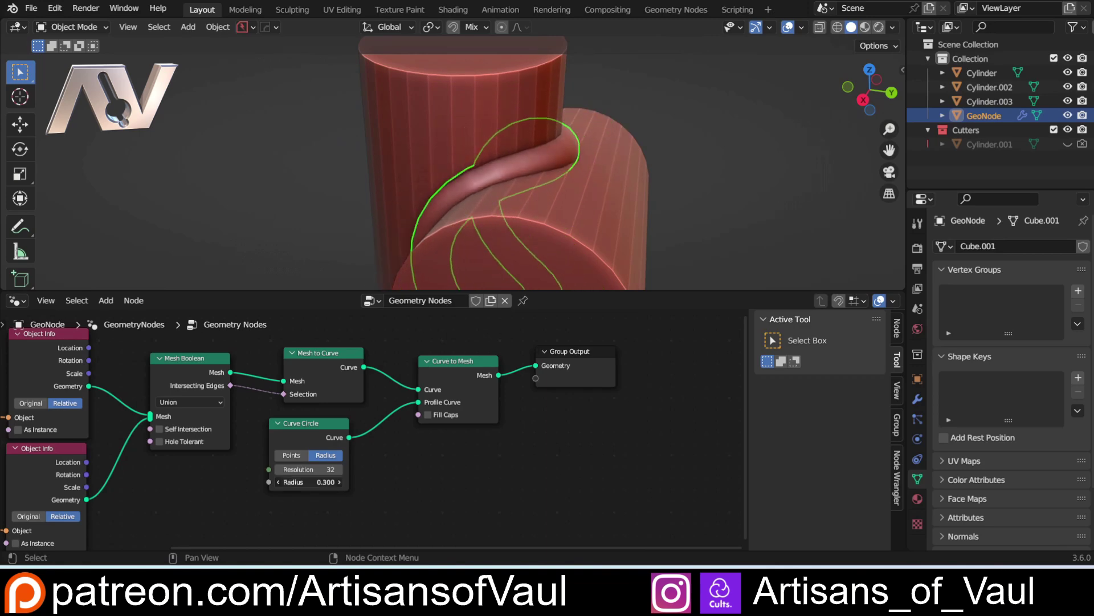
{"action": "left_click", "coordinate": [322, 471]}
{"action": "type", "text": "16"}
{"action": "key", "text": "Return"}
{"action": "scroll", "coordinate": [497, 200], "scroll_direction": "up", "scroll_amount": 3}
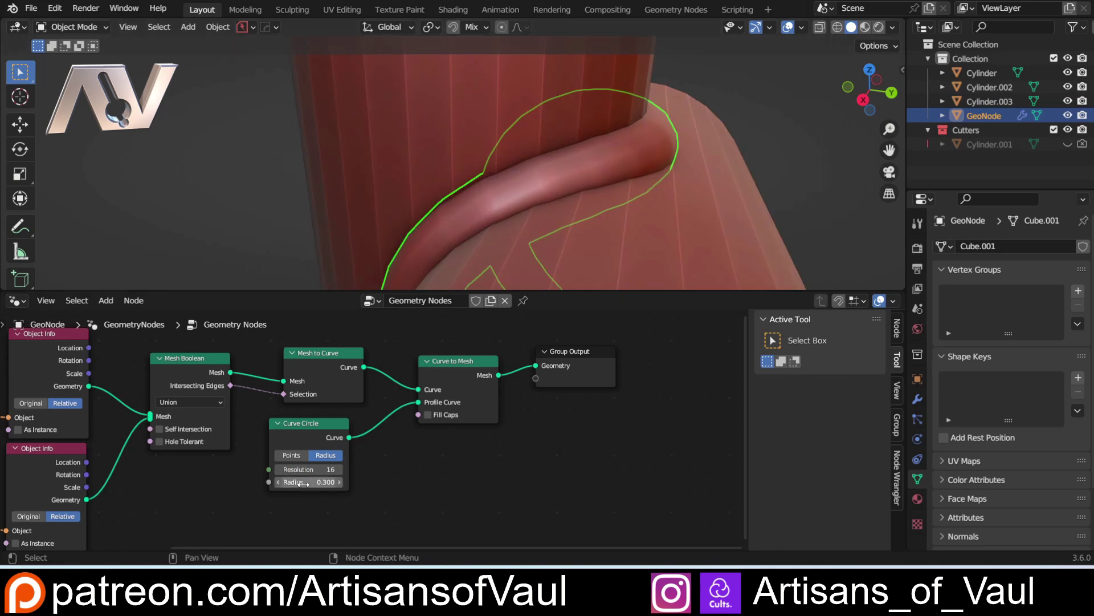
Expose the Curve Circle's Resolution and Radius as inputs on the Group Input node
{"action": "scroll", "coordinate": [227, 460], "scroll_direction": "down", "scroll_amount": 3}
{"action": "middle_click_drag", "start_coordinate": [227, 459], "coordinate": [356, 422], "text": "shift"}
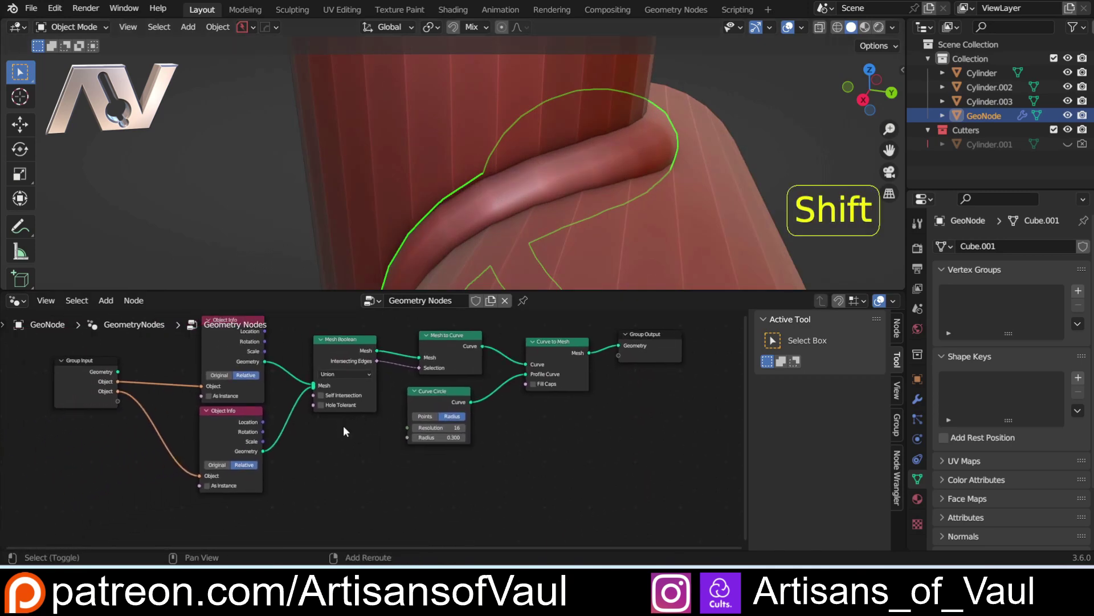
{"action": "left_click_drag", "start_coordinate": [407, 429], "coordinate": [122, 401]}
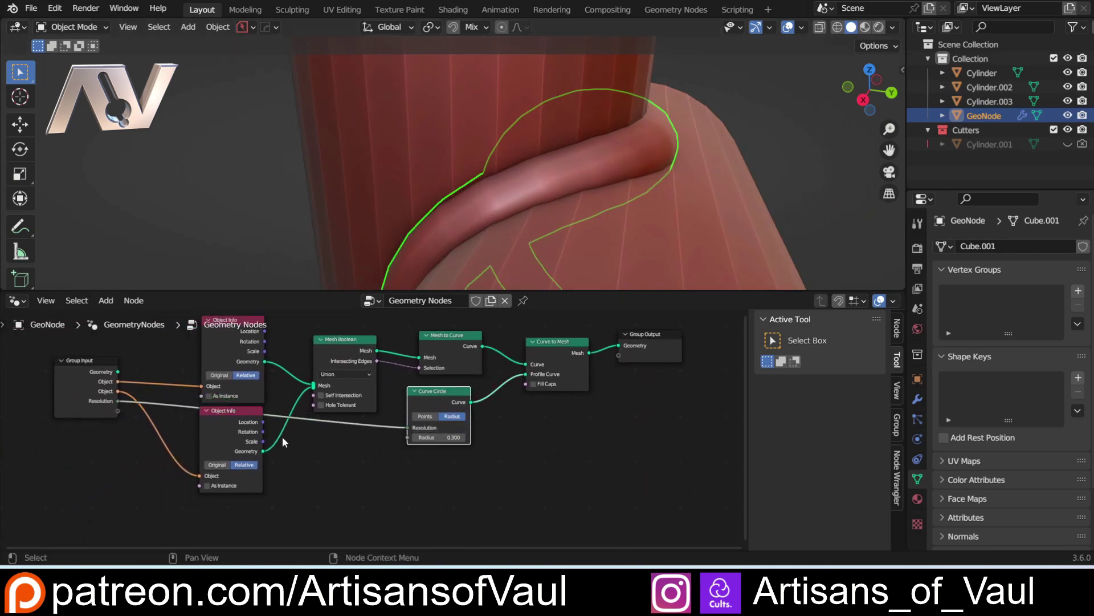
{"action": "left_click_drag", "start_coordinate": [406, 437], "coordinate": [122, 410]}
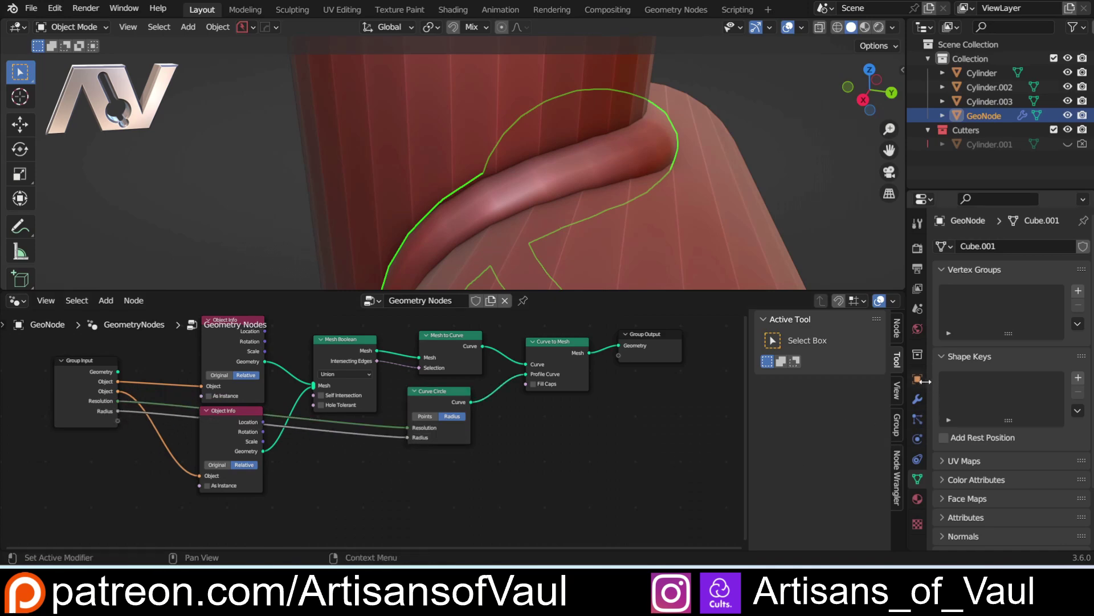
Adjust the Radius in the Geometry Nodes modifier to 0.43, checking the tube around the cylinder intersection
{"action": "left_click", "coordinate": [917, 399]}
{"action": "left_click", "coordinate": [1026, 393]}
{"action": "type", "text": "0.16"}
{"action": "key", "text": "Return"}
{"action": "left_click_drag", "start_coordinate": [1025, 393], "coordinate": [1038, 393]}
{"action": "scroll", "coordinate": [579, 179], "scroll_direction": "down", "scroll_amount": 2}
{"action": "middle_click_drag", "start_coordinate": [580, 179], "coordinate": [549, 240], "text": "shift"}
{"action": "mouse_move", "coordinate": [1043, 393]}
{"action": "left_mouse_down"}
{"action": "mouse_move", "coordinate": [1061, 393]}
{"action": "mouse_move", "coordinate": [1046, 393]}
{"action": "left_mouse_up"}
{"action": "scroll", "coordinate": [348, 225], "scroll_direction": "down", "scroll_amount": 2}
{"action": "middle_click_drag", "start_coordinate": [348, 224], "coordinate": [474, 167], "text": "shift"}
{"action": "left_click_drag", "start_coordinate": [1026, 393], "coordinate": [1030, 394]}
{"action": "middle_click_drag", "start_coordinate": [645, 203], "coordinate": [576, 231], "text": "shift"}
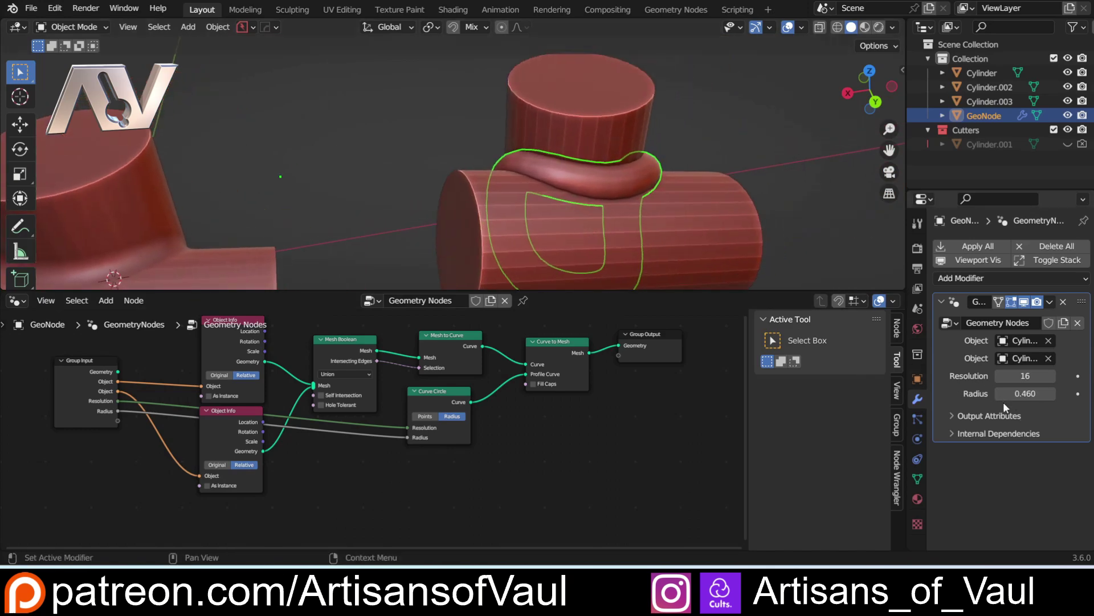
{"action": "left_click_drag", "start_coordinate": [1026, 393], "coordinate": [1019, 394]}
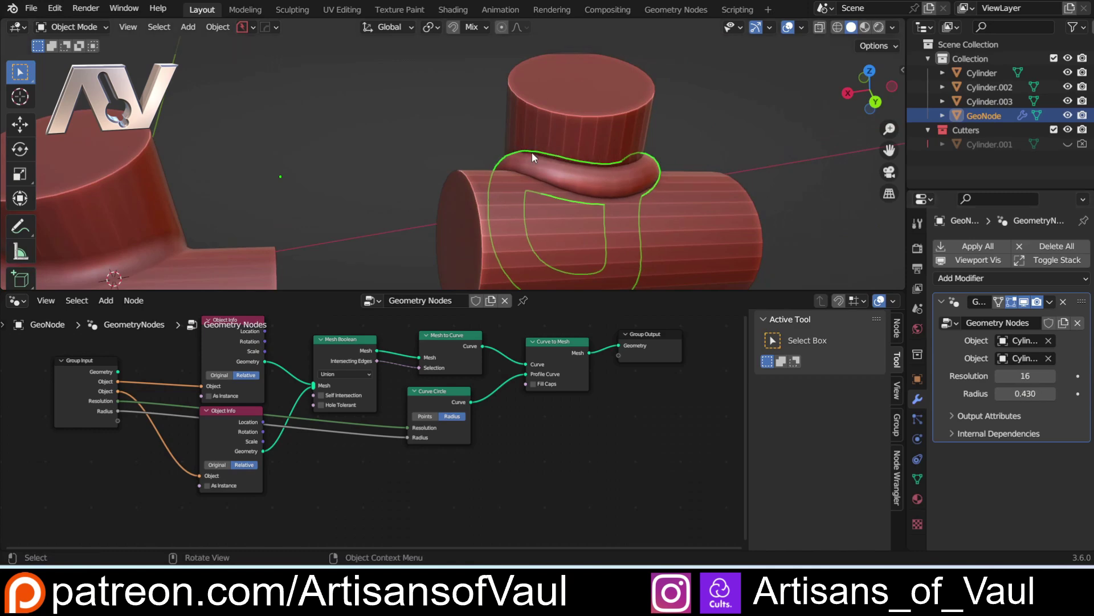
{"action": "scroll", "coordinate": [374, 176], "scroll_direction": "up", "scroll_amount": 4}
{"action": "middle_click_drag", "start_coordinate": [464, 186], "coordinate": [459, 302], "text": "shift"}
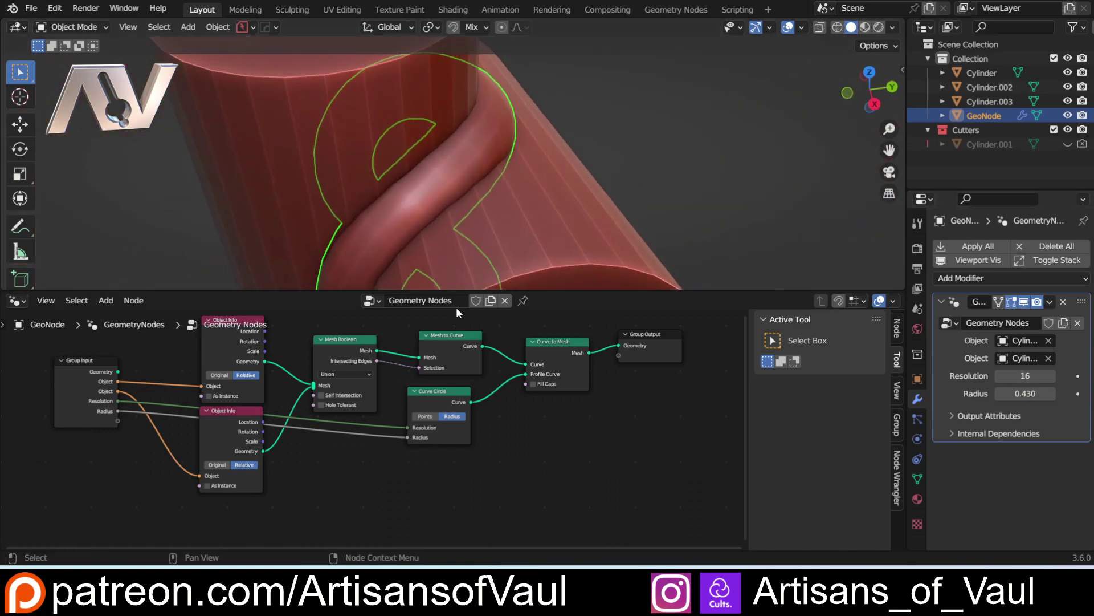
Enlarge the 3D viewport, move the Group Output aside, and insert a Flip Faces node after Curve to Mesh
{"action": "left_click_drag", "start_coordinate": [467, 291], "coordinate": [467, 337]}
{"action": "middle_click_drag", "start_coordinate": [656, 364], "coordinate": [565, 415], "text": "shift"}
{"action": "left_click_drag", "start_coordinate": [565, 415], "coordinate": [644, 424]}
{"action": "scroll", "coordinate": [455, 194], "scroll_direction": "up", "scroll_amount": 2}
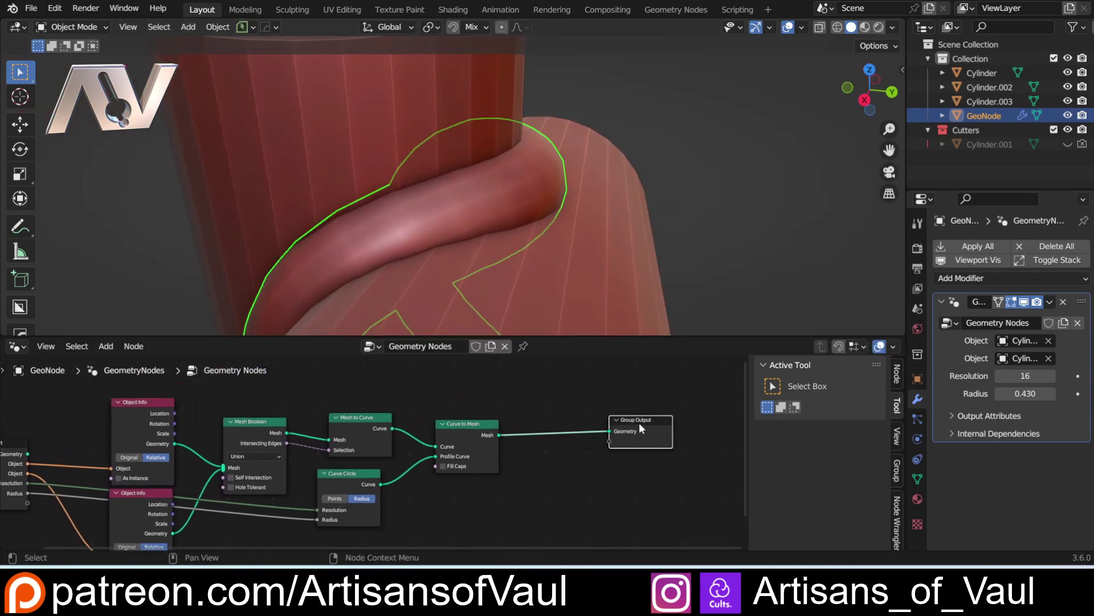
{"action": "left_click_drag", "start_coordinate": [639, 423], "coordinate": [676, 420]}
{"action": "key", "text": "shift+a"}
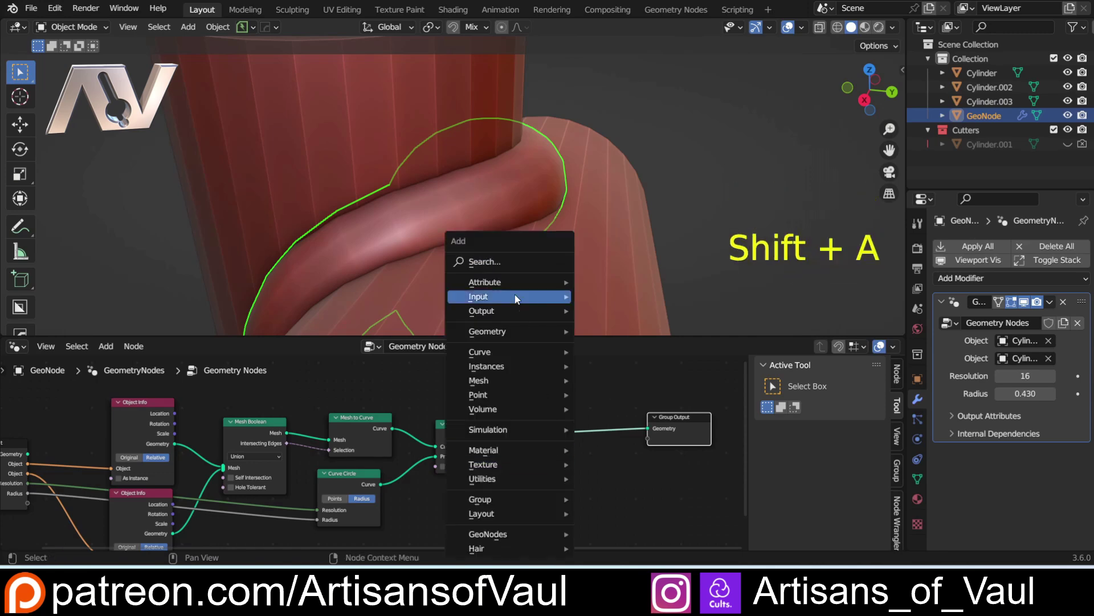
{"action": "left_click", "coordinate": [515, 247]}
{"action": "type", "text": "fl"}
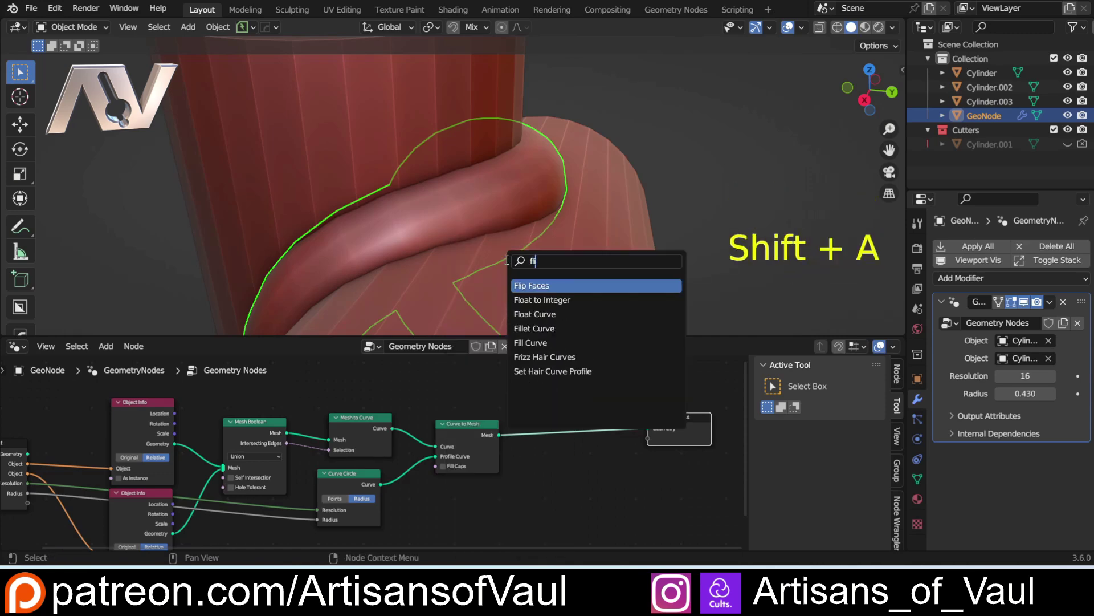
{"action": "left_click", "coordinate": [532, 285]}
{"action": "left_click", "coordinate": [566, 447]}
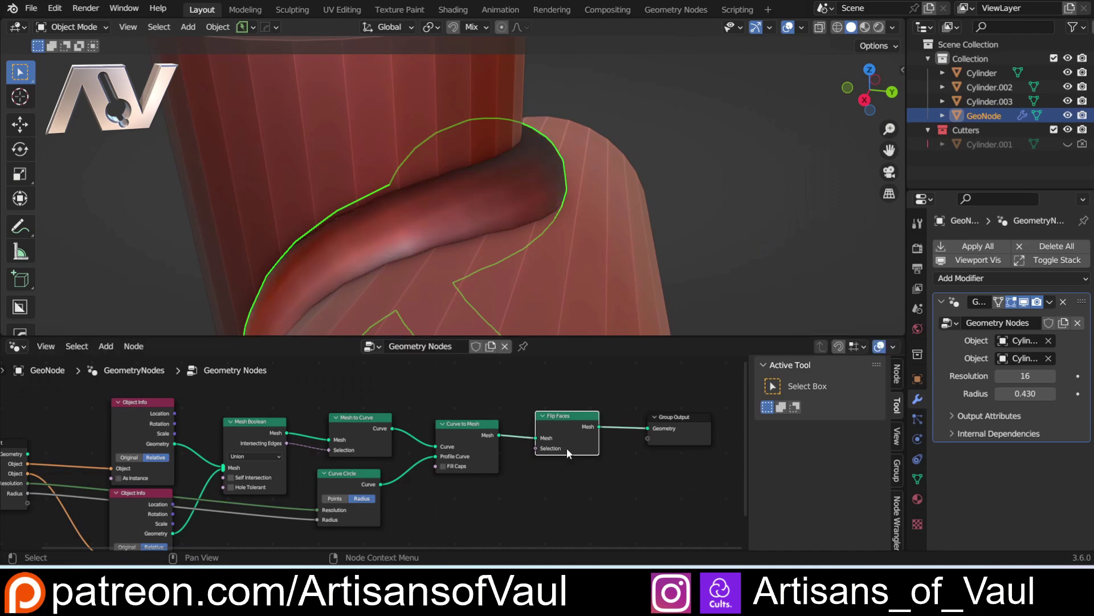
Turn on the Face Orientation overlay and inspect the normals of the tube around the intersection
{"action": "left_click", "coordinate": [796, 43]}
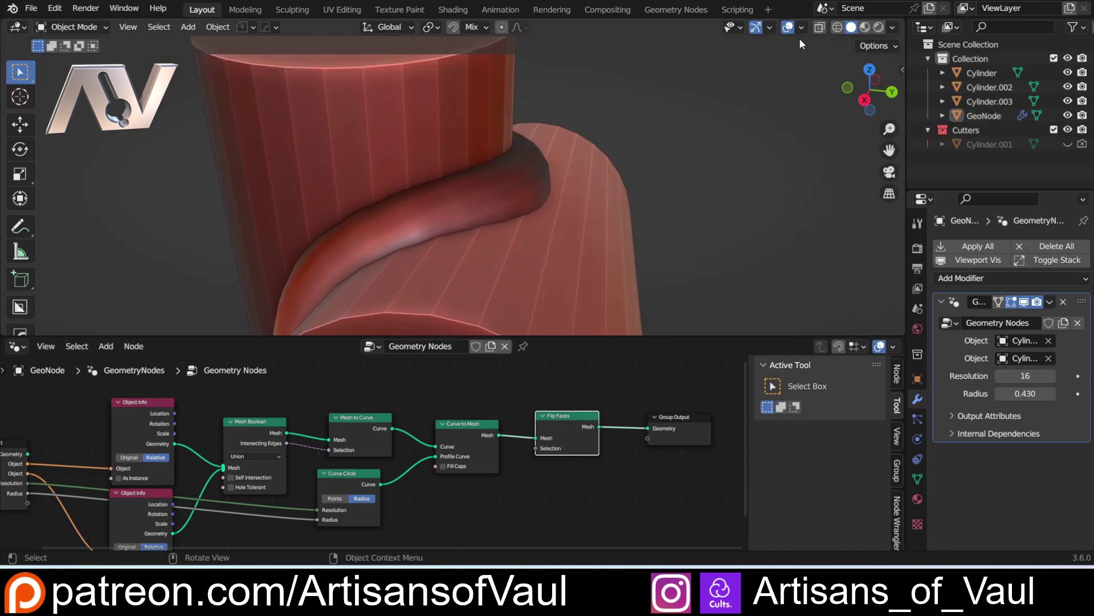
{"action": "left_click", "coordinate": [802, 26]}
{"action": "left_click", "coordinate": [713, 297]}
{"action": "middle_click_drag", "start_coordinate": [538, 189], "coordinate": [492, 182]}
{"action": "middle_click_drag", "start_coordinate": [433, 165], "coordinate": [613, 370]}
{"action": "scroll", "coordinate": [434, 208], "scroll_direction": "down", "scroll_amount": 3}
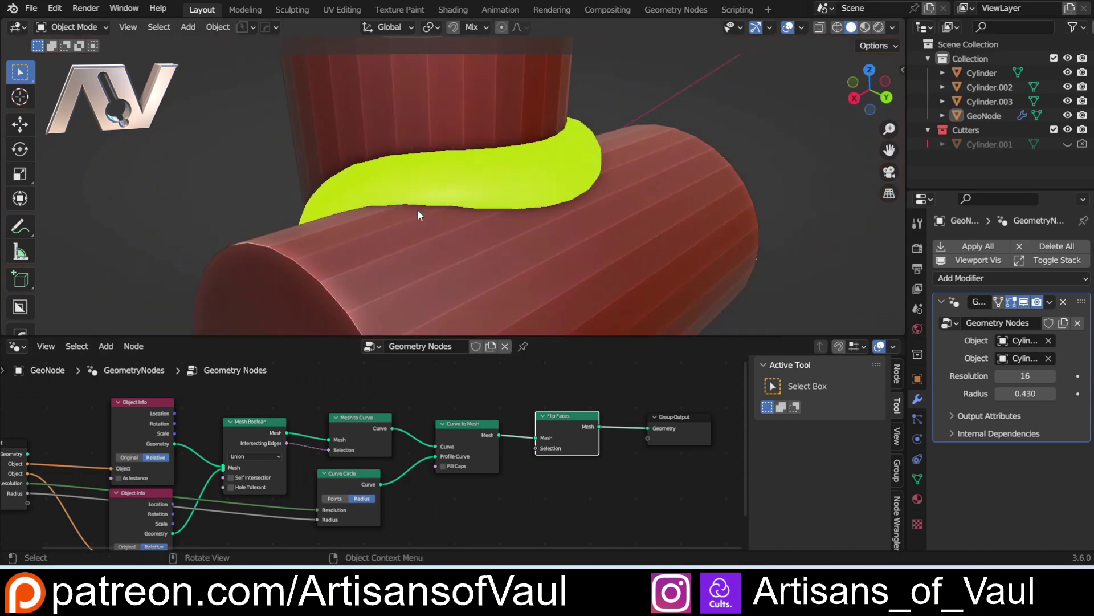
Enlarge the node editor and move the Mesh Boolean, Mesh to Curve and Curve Circle nodes closer to the Object Info nodes
{"action": "scroll", "coordinate": [579, 379], "scroll_direction": "down", "scroll_amount": 4}
{"action": "middle_click_drag", "start_coordinate": [590, 381], "coordinate": [587, 347], "text": "shift"}
{"action": "left_click_drag", "start_coordinate": [586, 337], "coordinate": [587, 83]}
{"action": "scroll", "coordinate": [592, 342], "scroll_direction": "up", "scroll_amount": 5}
{"action": "middle_click_drag", "start_coordinate": [593, 369], "coordinate": [573, 399], "text": "shift"}
{"action": "left_click_drag", "start_coordinate": [256, 274], "coordinate": [225, 277]}
{"action": "left_click_drag", "start_coordinate": [354, 271], "coordinate": [294, 265]}
{"action": "left_click_drag", "start_coordinate": [349, 330], "coordinate": [304, 339]}
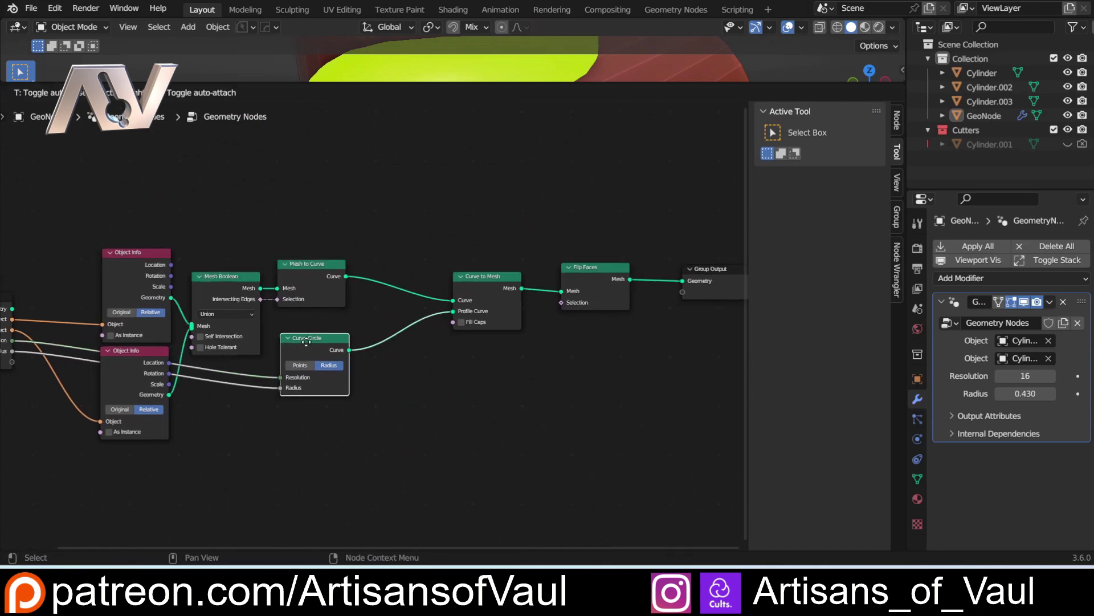
Arrange Curve to Mesh, Flip Faces, Group Output and Group Input compactly around the other nodes, and hide the node editor's sidebar
{"action": "left_click_drag", "start_coordinate": [471, 277], "coordinate": [389, 292]}
{"action": "left_click_drag", "start_coordinate": [569, 269], "coordinate": [461, 291]}
{"action": "left_click_drag", "start_coordinate": [699, 270], "coordinate": [550, 291]}
{"action": "middle_click_drag", "start_coordinate": [399, 311], "coordinate": [494, 322]}
{"action": "left_click_drag", "start_coordinate": [93, 320], "coordinate": [142, 323]}
{"action": "scroll", "coordinate": [528, 468], "scroll_direction": "up", "scroll_amount": 1}
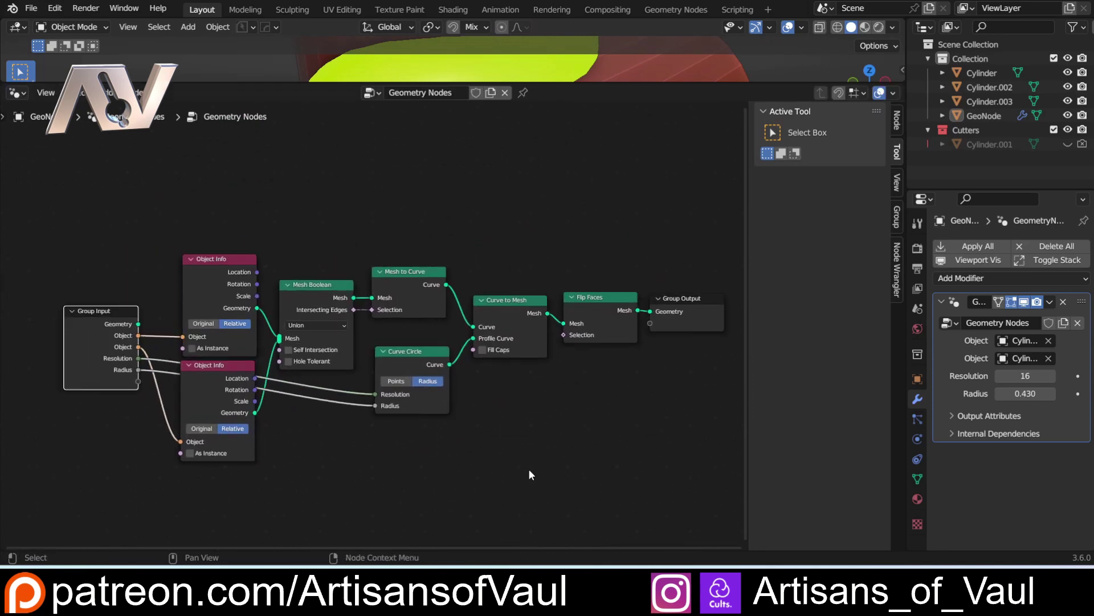
{"action": "key", "text": "n"}
{"action": "scroll", "coordinate": [675, 463], "scroll_direction": "up", "scroll_amount": 3}
{"action": "scroll", "coordinate": [675, 463], "scroll_direction": "down", "scroll_amount": 1}
{"action": "middle_click_drag", "start_coordinate": [675, 463], "coordinate": [659, 447]}
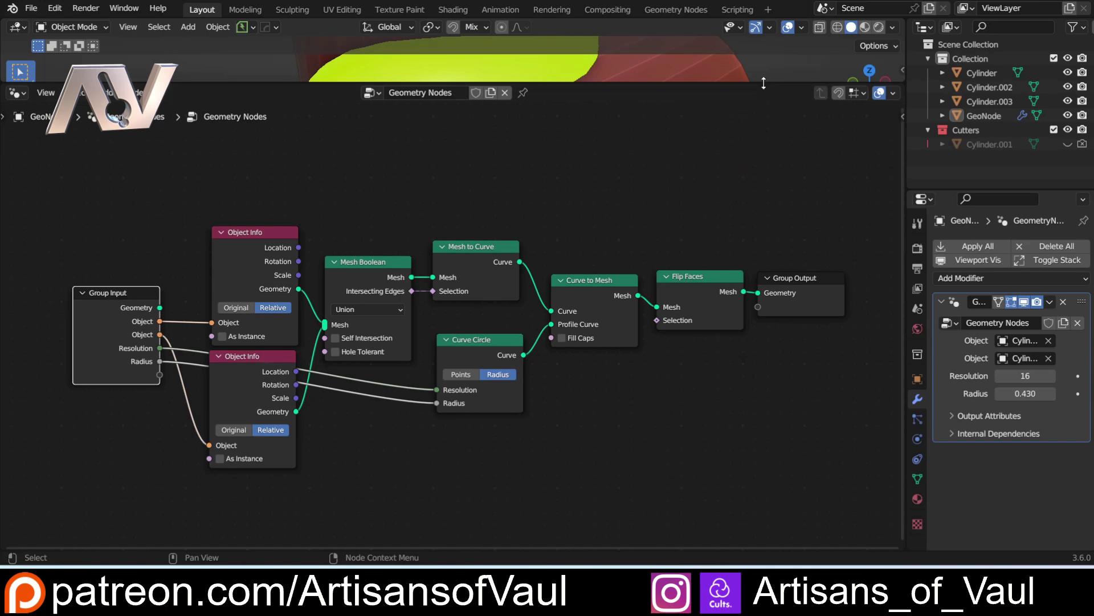
Shrink the node editor to enlarge the 3D viewport, and select the tube around the cylinder intersection
{"action": "left_click_drag", "start_coordinate": [768, 82], "coordinate": [719, 536]}
{"action": "middle_click_drag", "start_coordinate": [537, 244], "coordinate": [680, 286]}
{"action": "left_click", "coordinate": [600, 311]}
{"action": "left_click", "coordinate": [554, 293]}
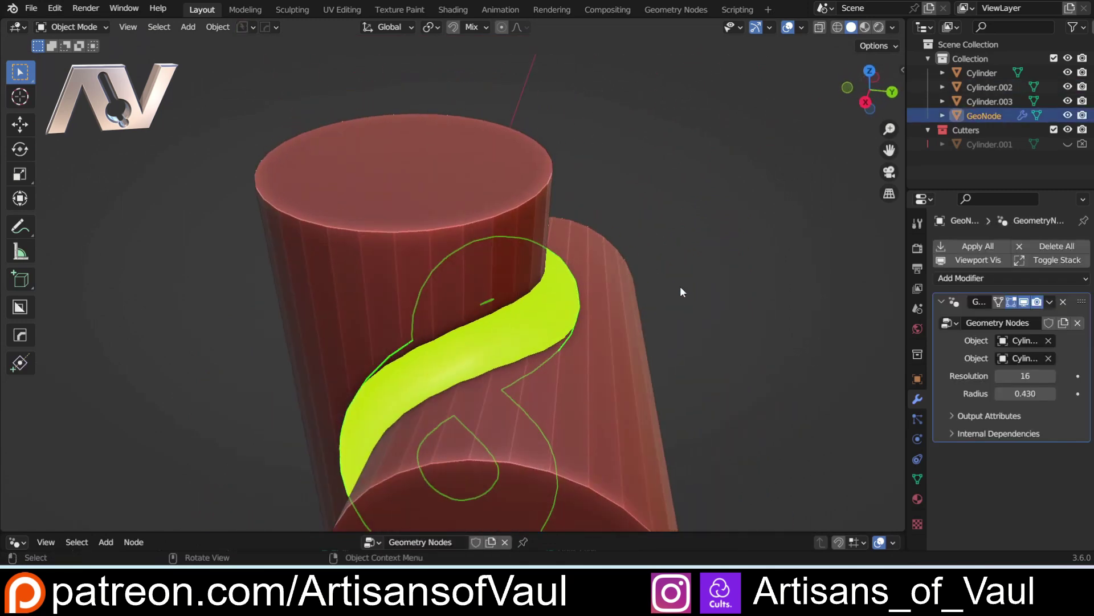
Try applying the Geometry Nodes modifier on the GeoNode tube, and undo it
{"action": "key", "text": "alt+a"}
{"action": "left_click", "coordinate": [563, 310]}
{"action": "left_click", "coordinate": [1051, 304]}
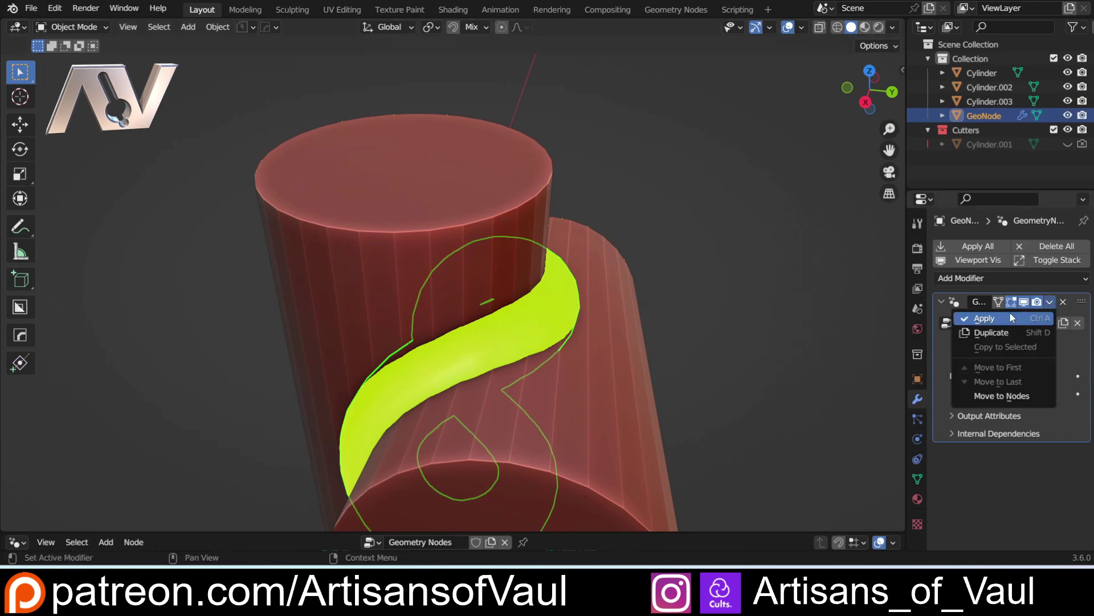
{"action": "left_click", "coordinate": [1006, 312]}
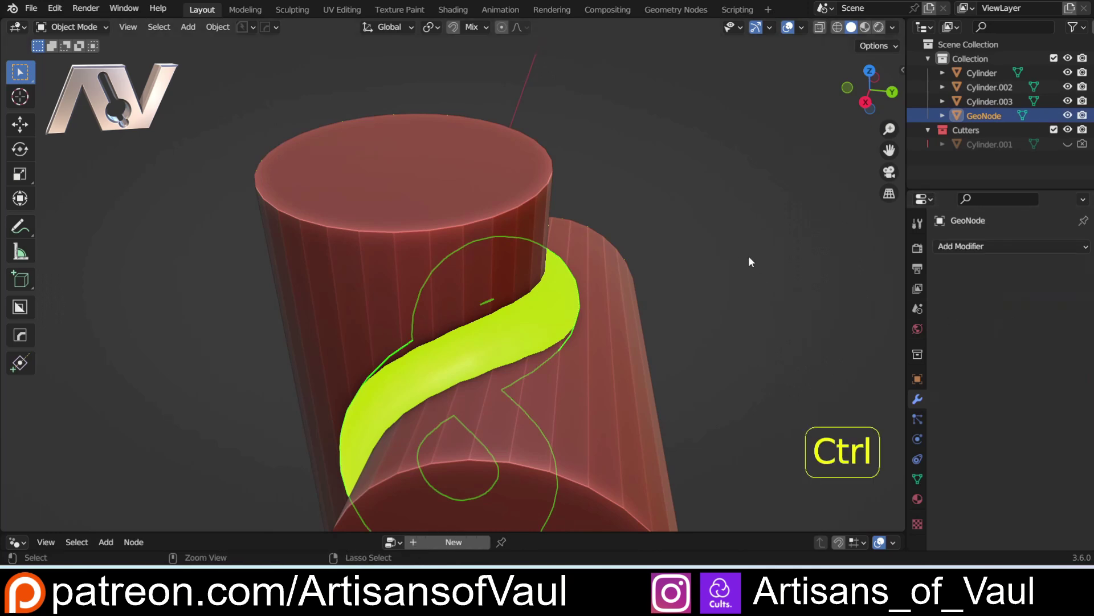
{"action": "key", "text": "ctrl+z"}
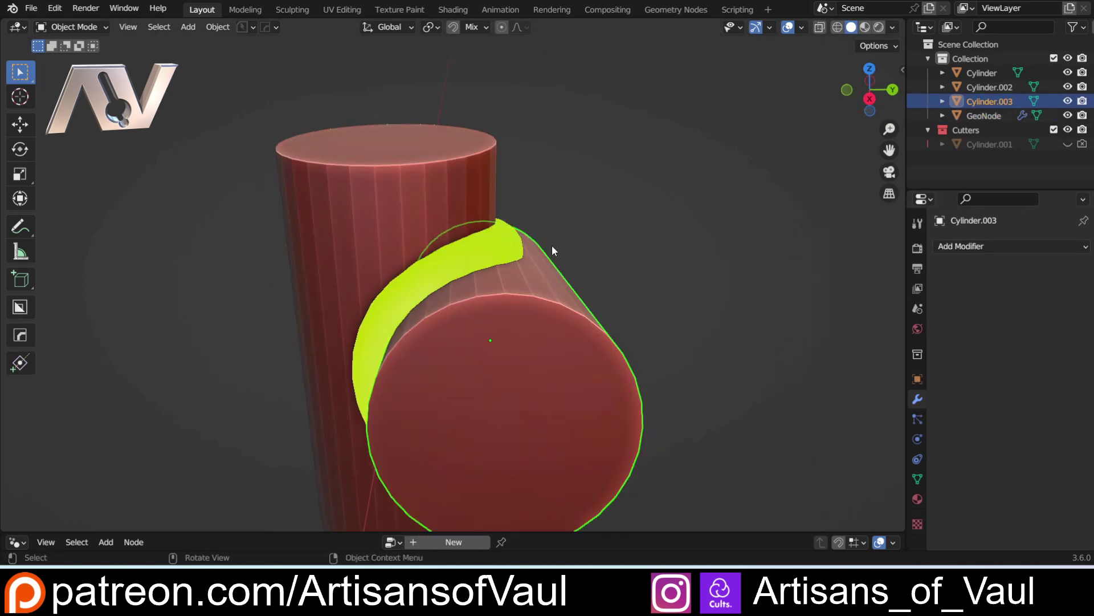
Try moving the horizontal cylinder to test how the tube follows the intersection, and cancel the move
{"action": "left_click", "coordinate": [509, 242]}
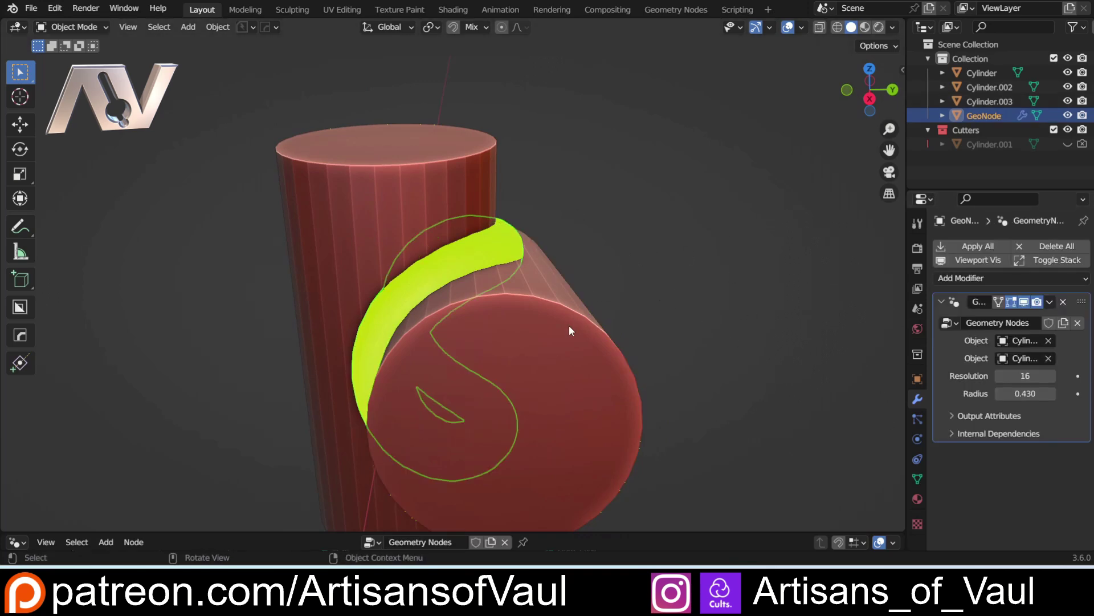
{"action": "left_click", "coordinate": [585, 329]}
{"action": "key", "text": "g"}
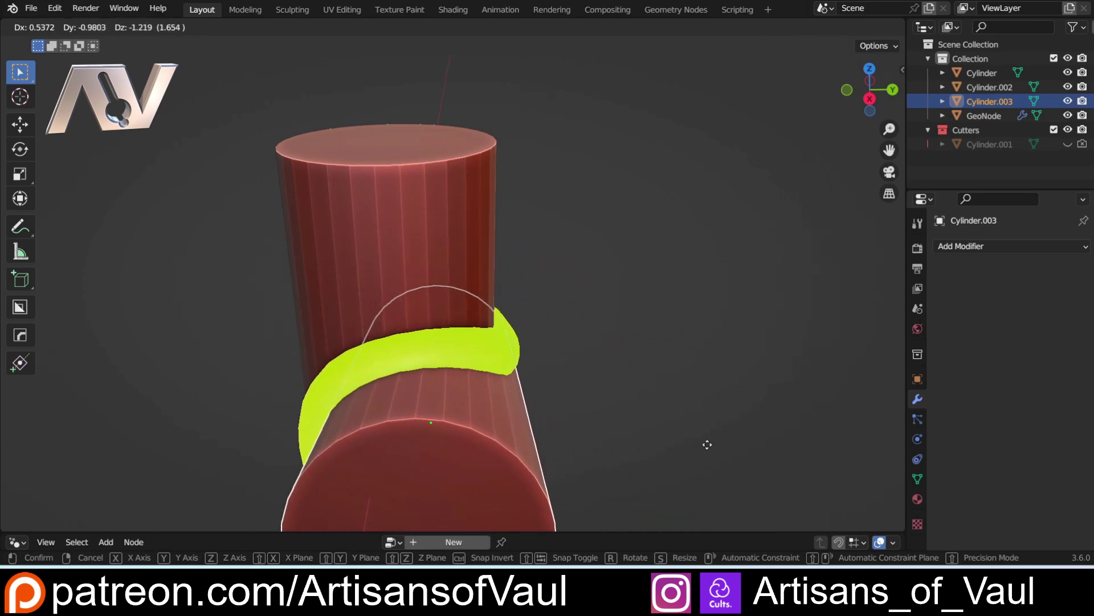
{"action": "right_click", "coordinate": [790, 409]}
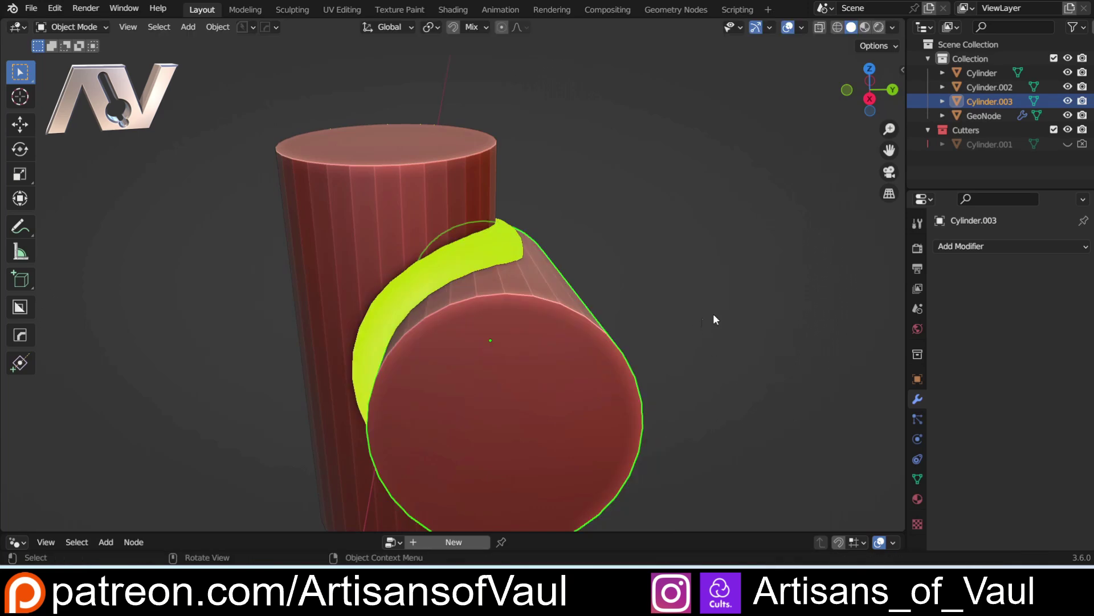
Apply the Geometry Nodes modifier on the GeoNode tube
{"action": "scroll", "coordinate": [700, 311], "scroll_direction": "down", "scroll_amount": 5}
{"action": "middle_click_drag", "start_coordinate": [696, 313], "coordinate": [664, 349]}
{"action": "scroll", "coordinate": [616, 301], "scroll_direction": "up", "scroll_amount": 5}
{"action": "scroll", "coordinate": [616, 311], "scroll_direction": "up", "scroll_amount": 3}
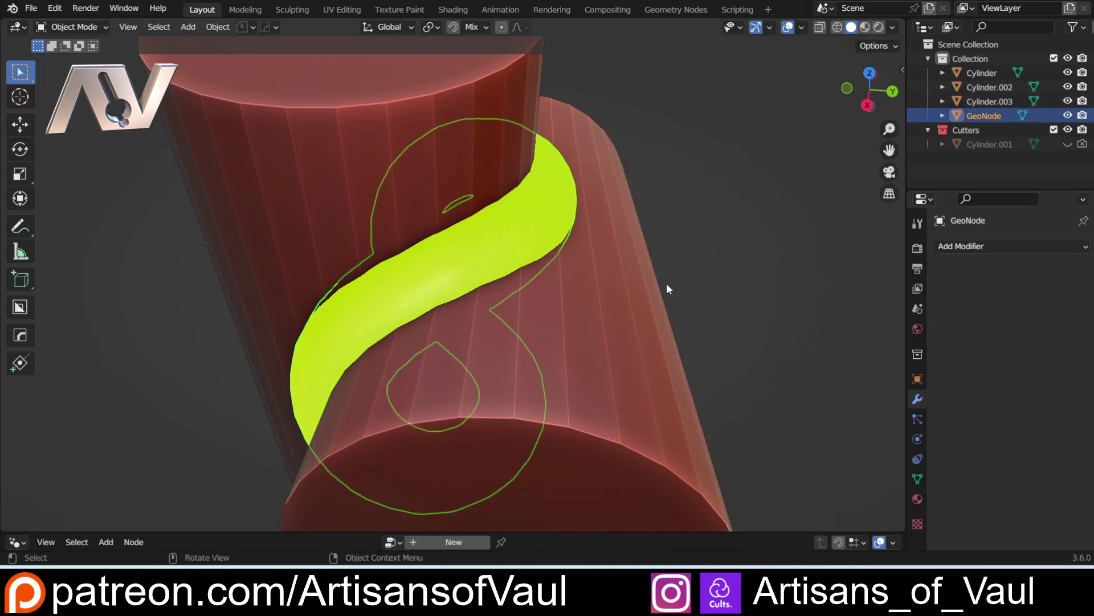
Union the horizontal cylinder into the vertical one with the Hops Union Boolean and hide the cutter
{"action": "middle_click_drag", "start_coordinate": [665, 286], "coordinate": [686, 293]}
{"action": "left_click", "coordinate": [576, 291], "text": "shift"}
{"action": "left_click", "coordinate": [410, 198], "text": "shift"}
{"action": "key", "text": "ctrl+KP_Add"}
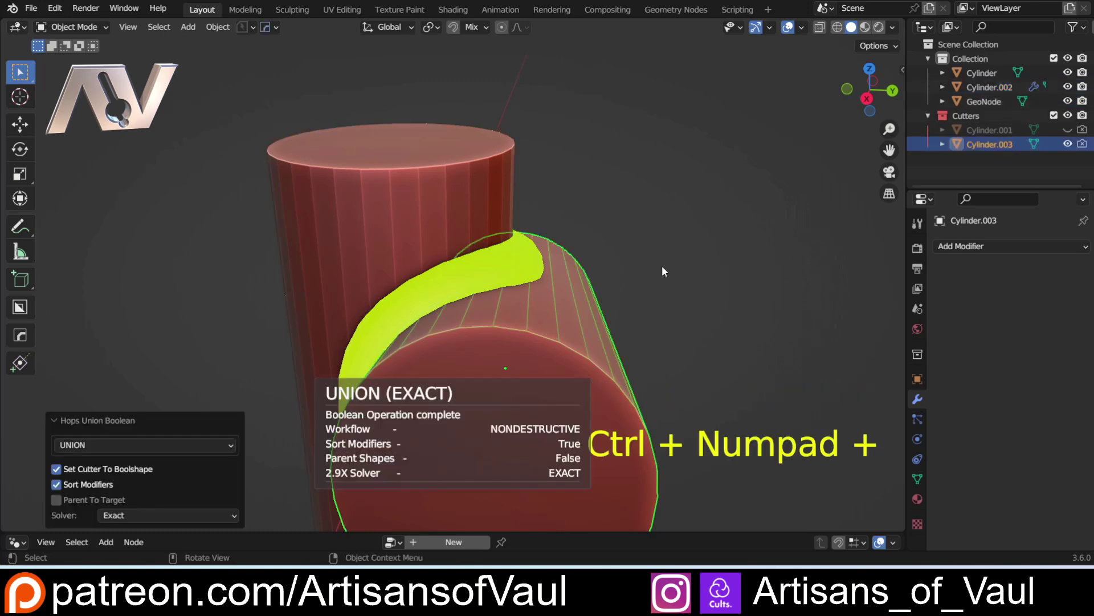
{"action": "key", "text": "h"}
Apply the union Boolean modifier on the vertical cylinder Cylinder.002
{"action": "left_click", "coordinate": [446, 199]}
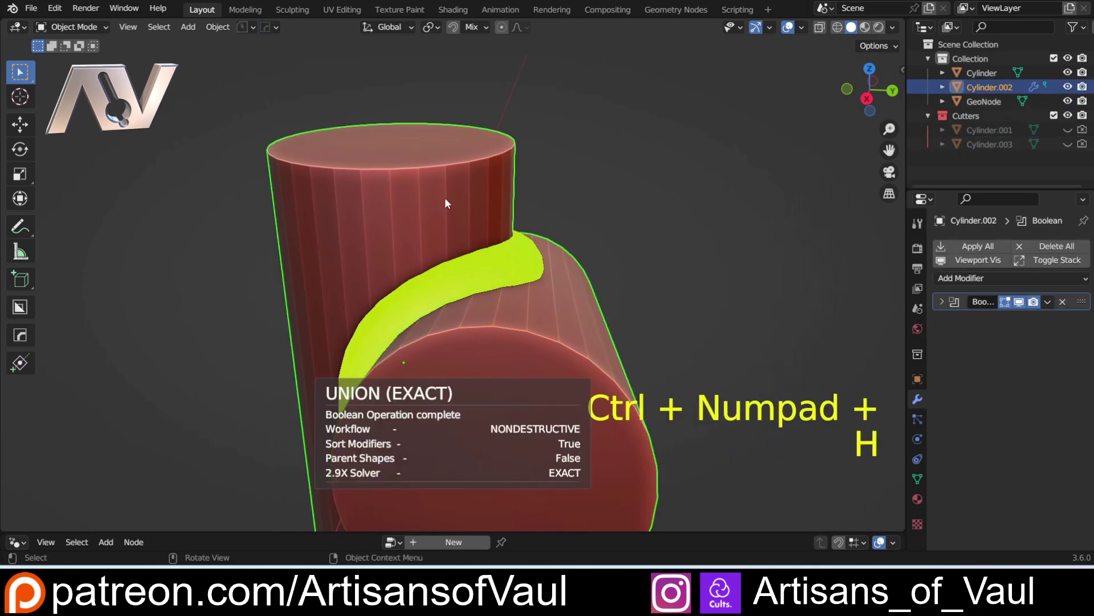
{"action": "left_click", "coordinate": [1048, 301]}
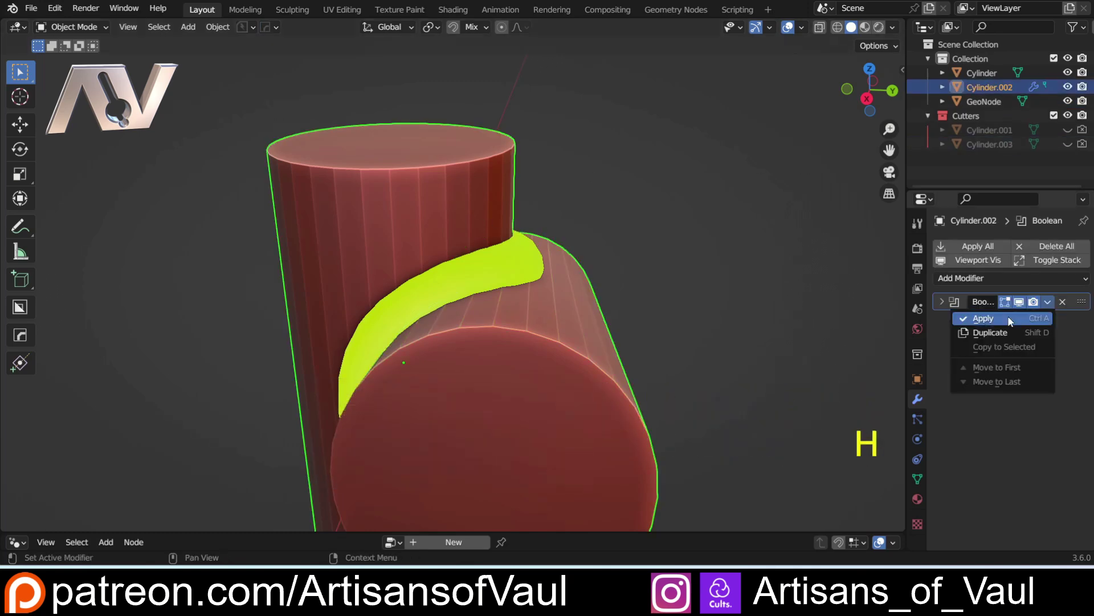
{"action": "left_click", "coordinate": [977, 319]}
Subtract the GeoNode tube from the joined cylinders with the Hops Difference Boolean
{"action": "scroll", "coordinate": [785, 261], "scroll_direction": "down", "scroll_amount": 3}
{"action": "middle_click_drag", "start_coordinate": [649, 217], "coordinate": [530, 231]}
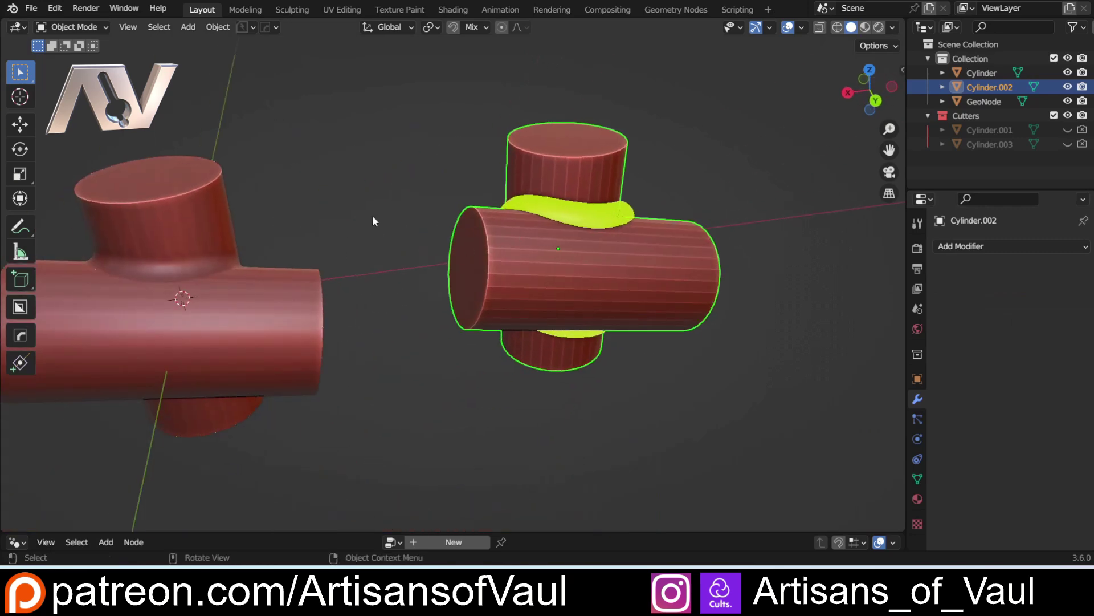
{"action": "scroll", "coordinate": [315, 231], "scroll_direction": "up", "scroll_amount": 3}
{"action": "middle_click_drag", "start_coordinate": [439, 210], "coordinate": [542, 285], "text": "shift"}
{"action": "middle_click_drag", "start_coordinate": [541, 285], "coordinate": [599, 308], "text": "shift"}
{"action": "scroll", "coordinate": [433, 228], "scroll_direction": "up", "scroll_amount": 3}
{"action": "middle_click_drag", "start_coordinate": [399, 228], "coordinate": [480, 298]}
{"action": "left_click", "coordinate": [442, 230]}
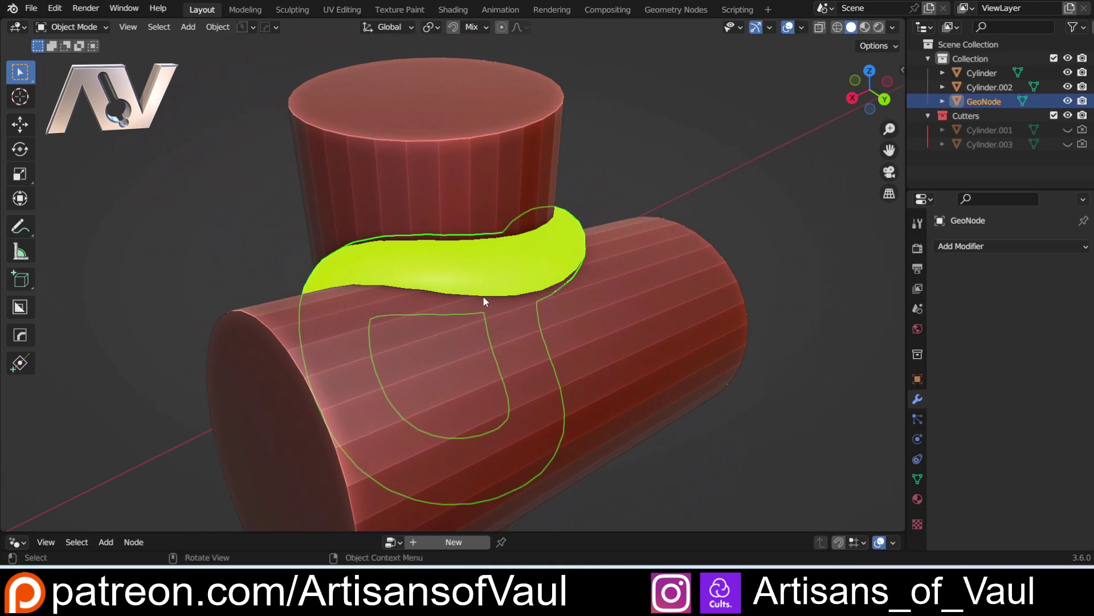
{"action": "left_click", "coordinate": [505, 236], "text": "shift"}
{"action": "key", "text": "ctrl+KP_Subtract"}
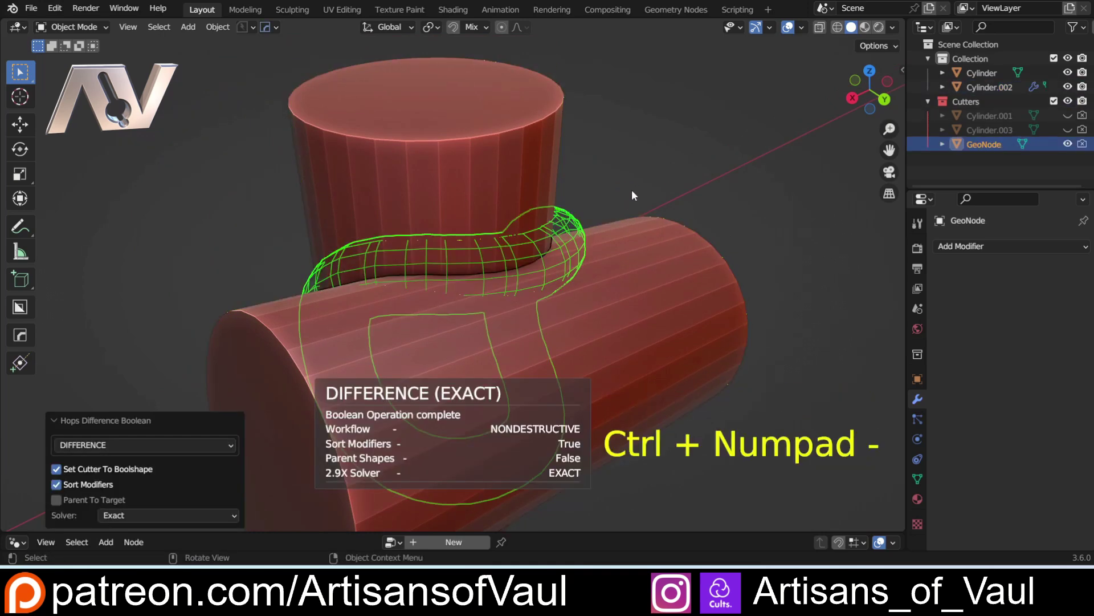
Set the solver of the difference boolean to Fast
{"action": "left_click", "coordinate": [198, 513]}
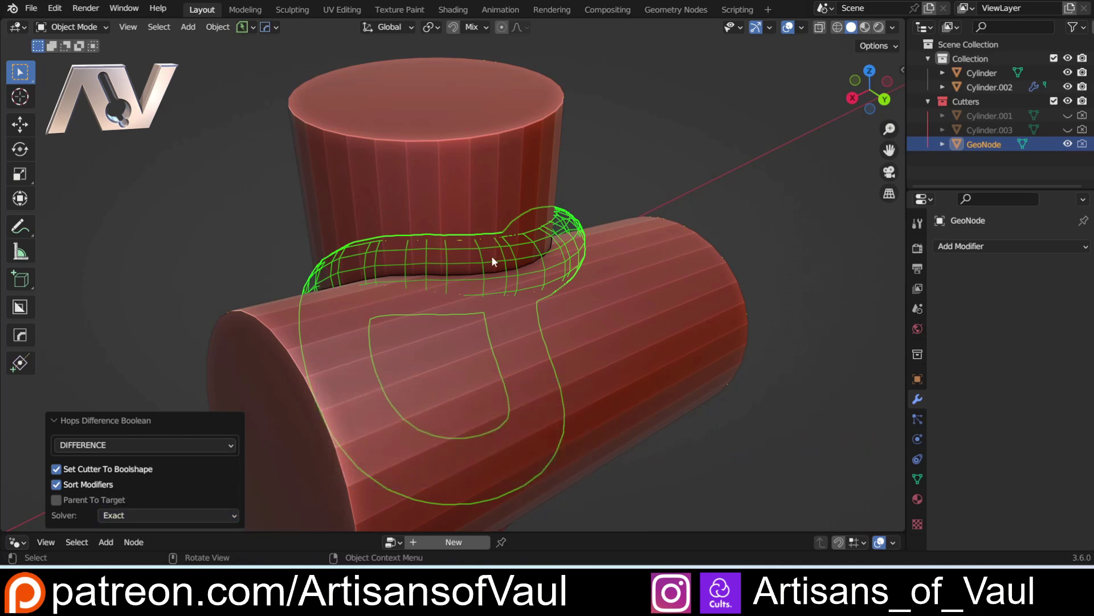
{"action": "left_click", "coordinate": [186, 517]}
{"action": "left_click", "coordinate": [163, 518]}
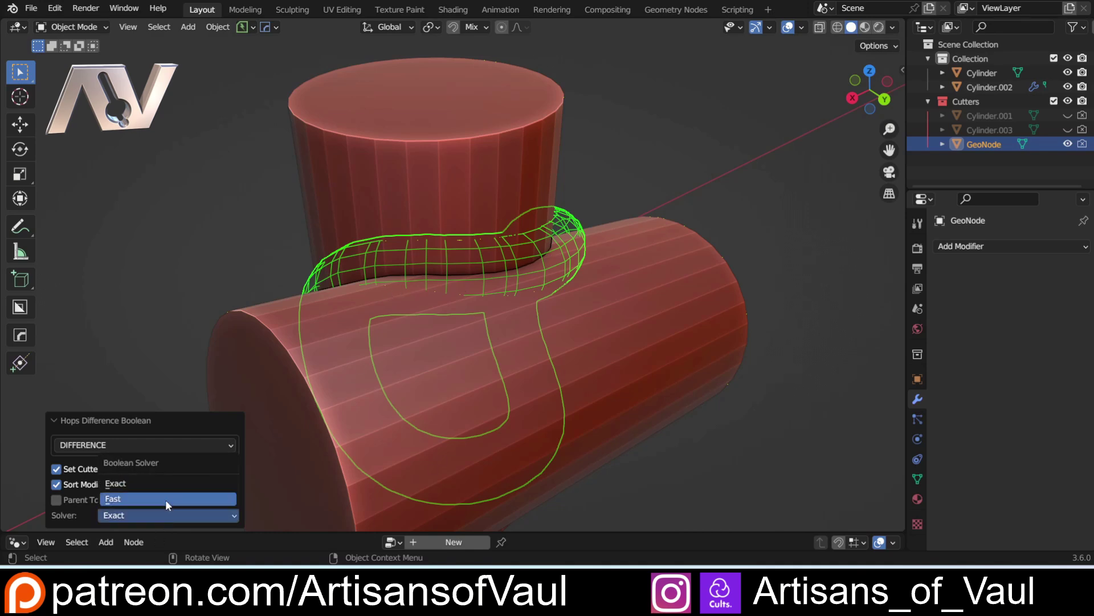
{"action": "left_click", "coordinate": [165, 499]}
Hide the GeoNode cutter and inspect the groove it cuts around the intersection
{"action": "scroll", "coordinate": [569, 259], "scroll_direction": "up", "scroll_amount": 3}
{"action": "middle_click_drag", "start_coordinate": [568, 259], "coordinate": [408, 274]}
{"action": "key", "text": "h"}
{"action": "scroll", "coordinate": [593, 216], "scroll_direction": "down", "scroll_amount": 5}
{"action": "scroll", "coordinate": [502, 300], "scroll_direction": "down", "scroll_amount": 5}
{"action": "middle_click_drag", "start_coordinate": [583, 307], "coordinate": [409, 272], "text": "shift"}
{"action": "middle_click_drag", "start_coordinate": [633, 280], "coordinate": [741, 292]}
{"action": "scroll", "coordinate": [741, 292], "scroll_direction": "down", "scroll_amount": 4}
Apply the difference Boolean modifier on the joined cylinders
{"action": "left_click", "coordinate": [574, 297]}
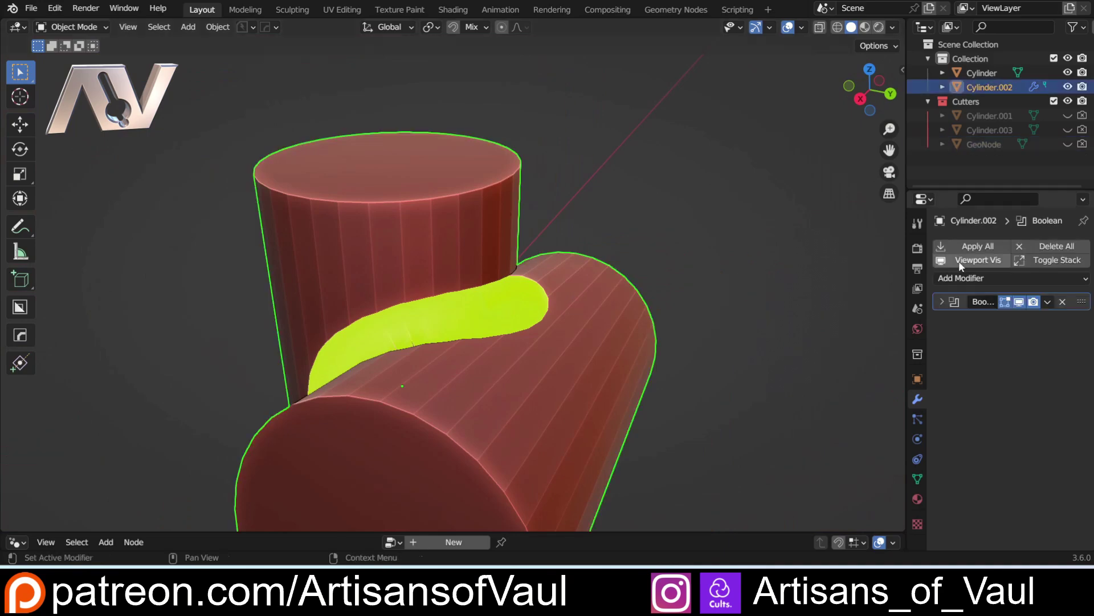
{"action": "left_click", "coordinate": [1048, 302]}
{"action": "left_click", "coordinate": [964, 316]}
Edit the joined cylinders in face selection mode and inspect the groove's topology
{"action": "scroll", "coordinate": [620, 347], "scroll_direction": "up", "scroll_amount": 2}
{"action": "key", "text": "Tab"}
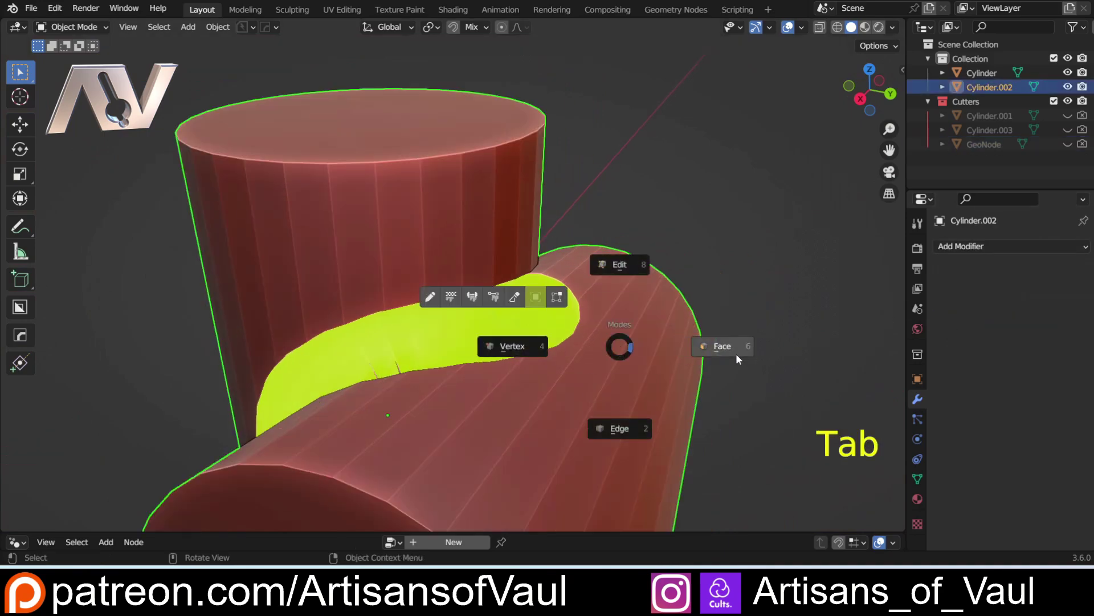
{"action": "left_click", "coordinate": [748, 360]}
{"action": "middle_click_drag", "start_coordinate": [748, 361], "coordinate": [605, 368]}
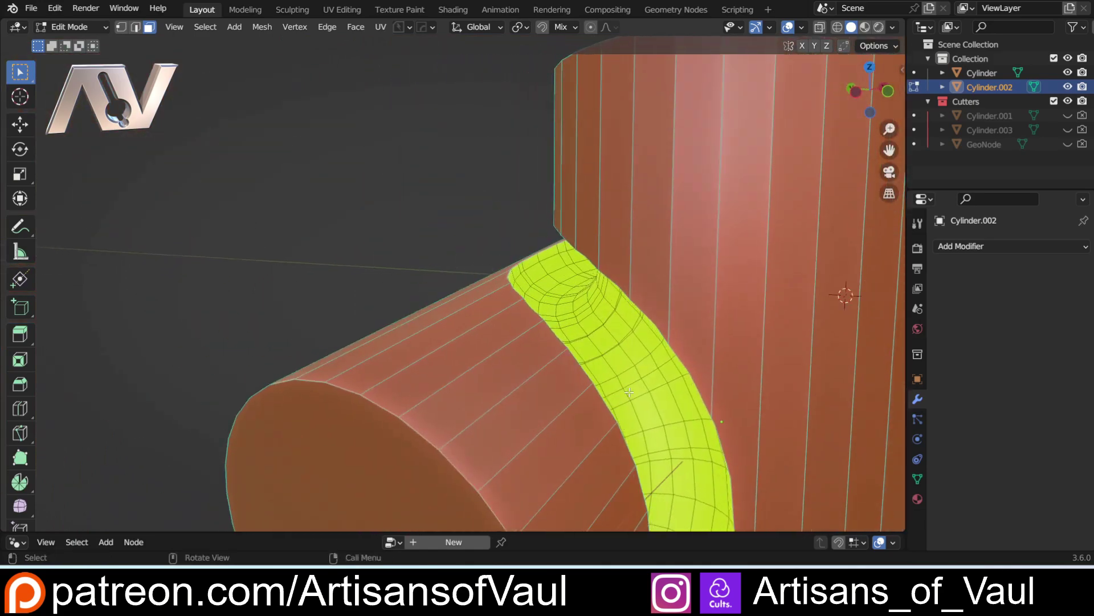
{"action": "middle_click_drag", "start_coordinate": [533, 291], "coordinate": [547, 251]}
{"action": "scroll", "coordinate": [723, 146], "scroll_direction": "down", "scroll_amount": 5}
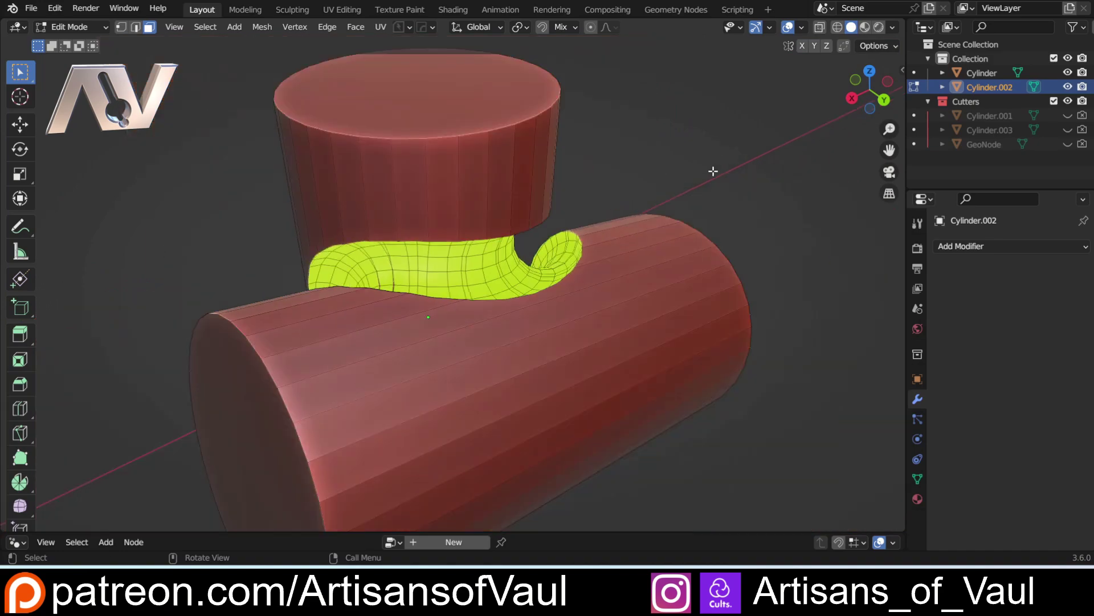
{"action": "scroll", "coordinate": [513, 266], "scroll_direction": "up", "scroll_amount": 5}
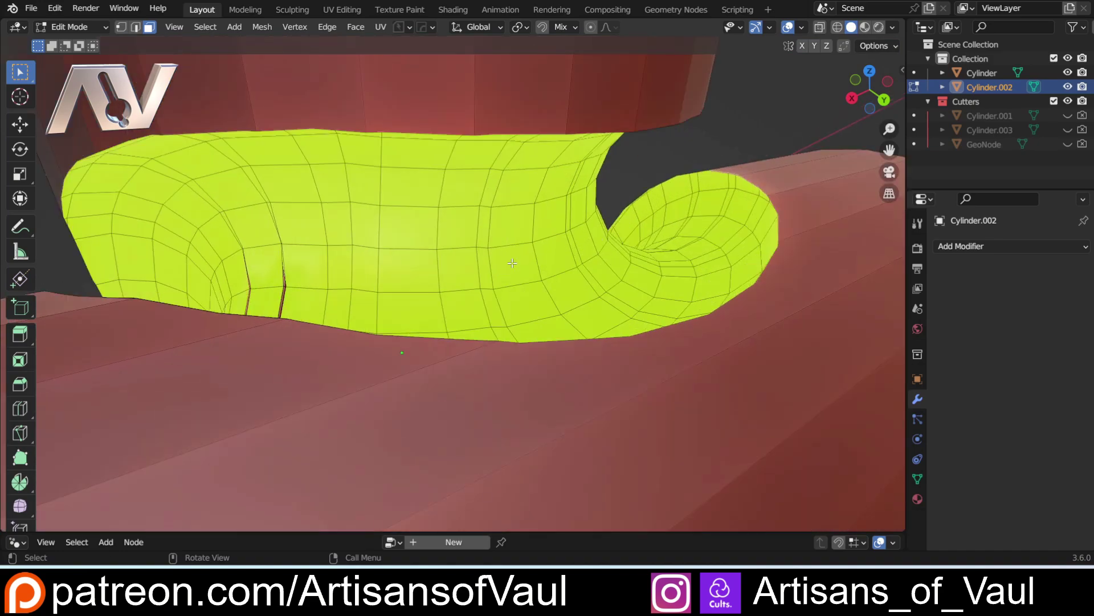
Select the groove's linked faces, delimited by Normal, and delete them
{"action": "key", "text": "l"}
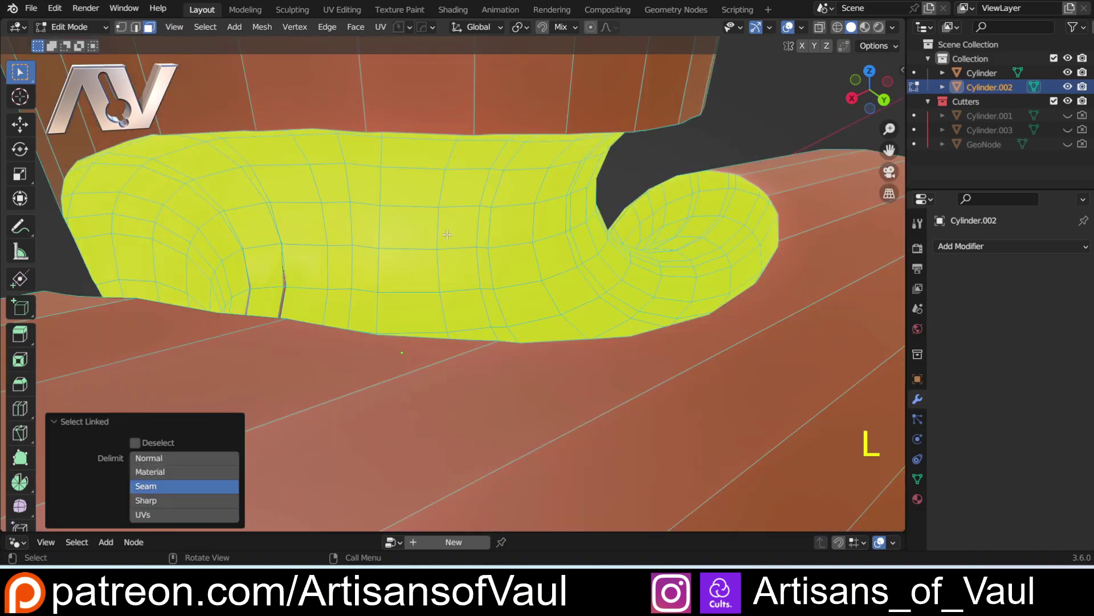
{"action": "scroll", "coordinate": [447, 234], "scroll_direction": "down", "scroll_amount": 4}
{"action": "mouse_move", "coordinate": [483, 249]}
{"action": "middle_mouse_down"}
{"action": "mouse_move", "coordinate": [520, 232]}
{"action": "mouse_move", "coordinate": [484, 271]}
{"action": "mouse_move", "coordinate": [497, 267]}
{"action": "middle_mouse_up"}
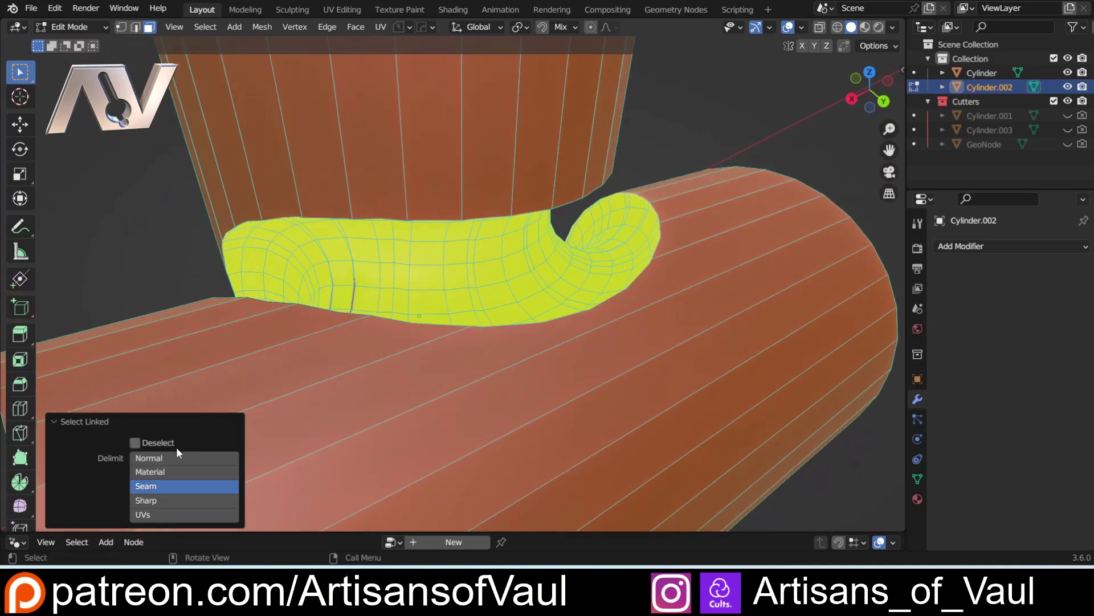
{"action": "left_click", "coordinate": [159, 460]}
{"action": "middle_click_drag", "start_coordinate": [598, 227], "coordinate": [413, 292]}
{"action": "scroll", "coordinate": [496, 245], "scroll_direction": "up", "scroll_amount": 5}
{"action": "key", "text": "Delete"}
{"action": "left_click", "coordinate": [487, 340]}
Switch to vertex selection mode and view the open gap between the two cylinders
{"action": "scroll", "coordinate": [480, 288], "scroll_direction": "down", "scroll_amount": 6}
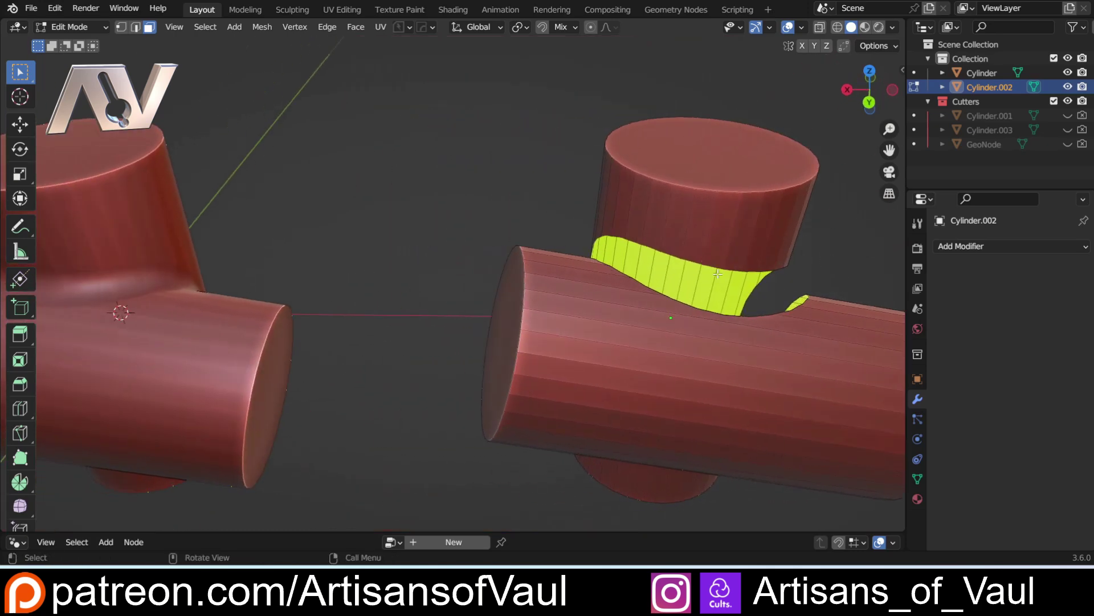
{"action": "middle_click_drag", "start_coordinate": [721, 279], "coordinate": [513, 344], "text": "shift"}
{"action": "scroll", "coordinate": [453, 276], "scroll_direction": "up", "scroll_amount": 6}
{"action": "scroll", "coordinate": [513, 345], "scroll_direction": "down", "scroll_amount": 5}
{"action": "scroll", "coordinate": [513, 344], "scroll_direction": "up", "scroll_amount": 5}
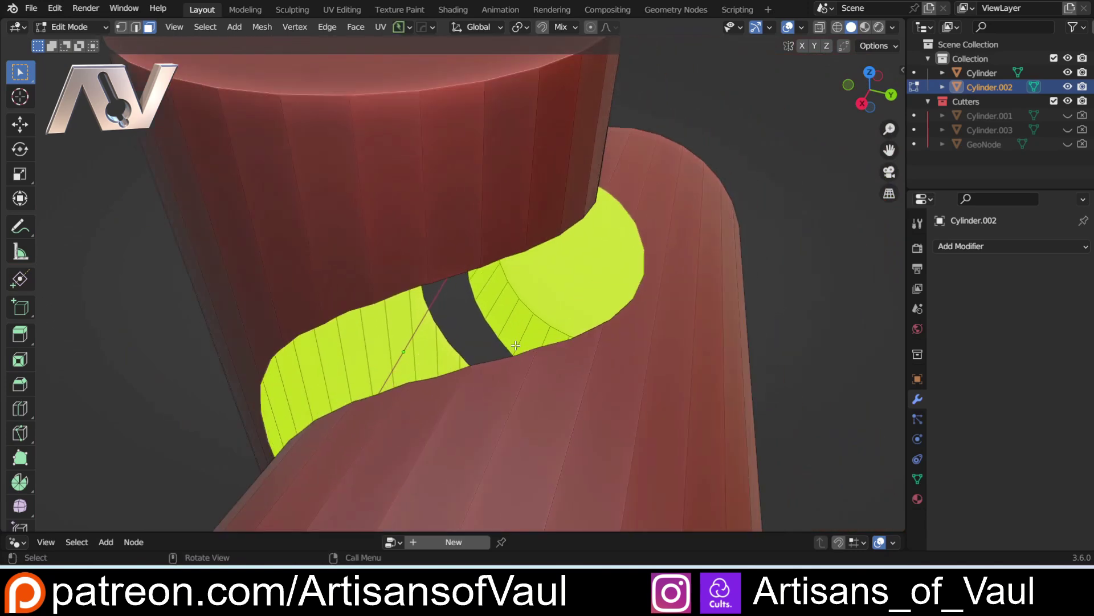
{"action": "key", "text": "Tab"}
{"action": "left_click", "coordinate": [431, 341]}
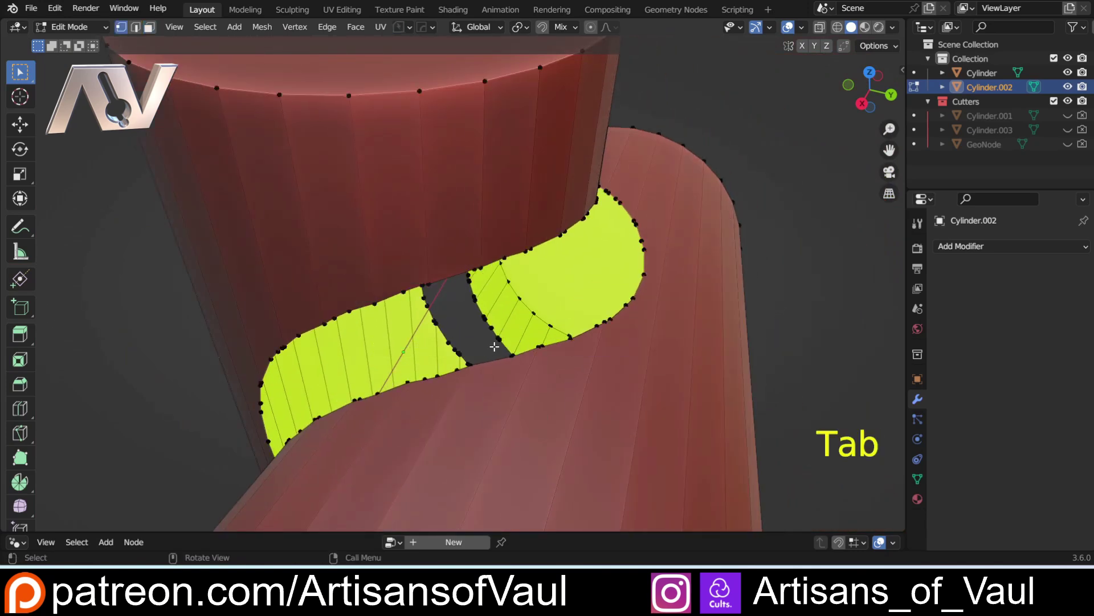
Select the whole mesh and reduce the selection to the boundary loops of the gap with Select Boundary Loop
{"action": "key", "text": "a"}
{"action": "scroll", "coordinate": [494, 346], "scroll_direction": "up", "scroll_amount": 2}
{"action": "middle_click_drag", "start_coordinate": [698, 193], "coordinate": [511, 304]}
{"action": "scroll", "coordinate": [712, 196], "scroll_direction": "down", "scroll_amount": 3}
{"action": "scroll", "coordinate": [511, 304], "scroll_direction": "up", "scroll_amount": 3}
{"action": "middle_click_drag", "start_coordinate": [357, 340], "coordinate": [396, 343]}
{"action": "middle_click_drag", "start_coordinate": [293, 325], "coordinate": [530, 313]}
{"action": "middle_click_drag", "start_coordinate": [530, 314], "coordinate": [545, 334]}
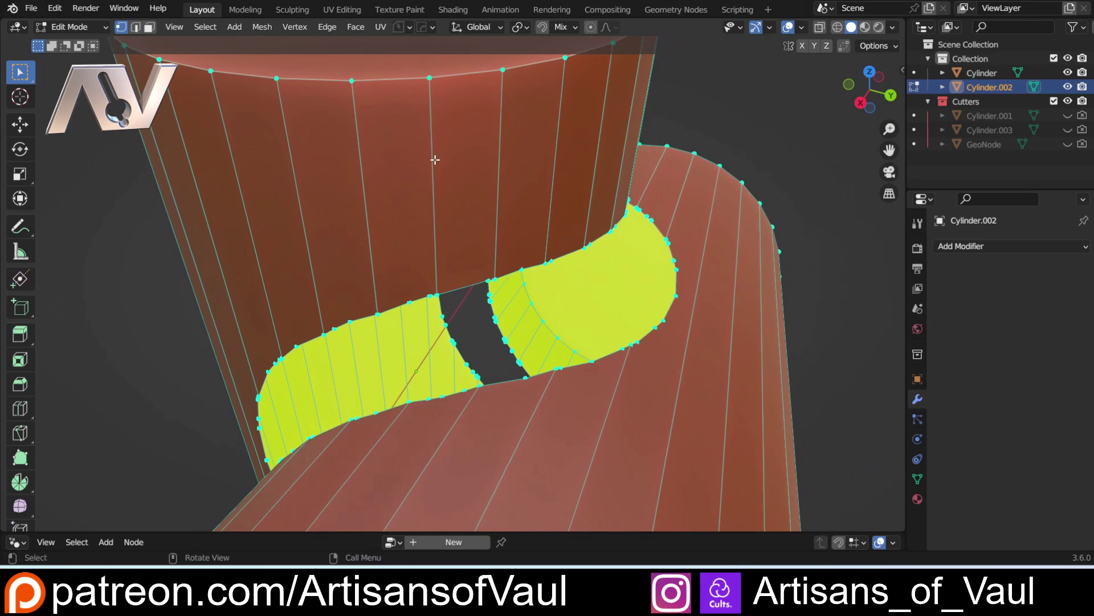
{"action": "left_click", "coordinate": [205, 27]}
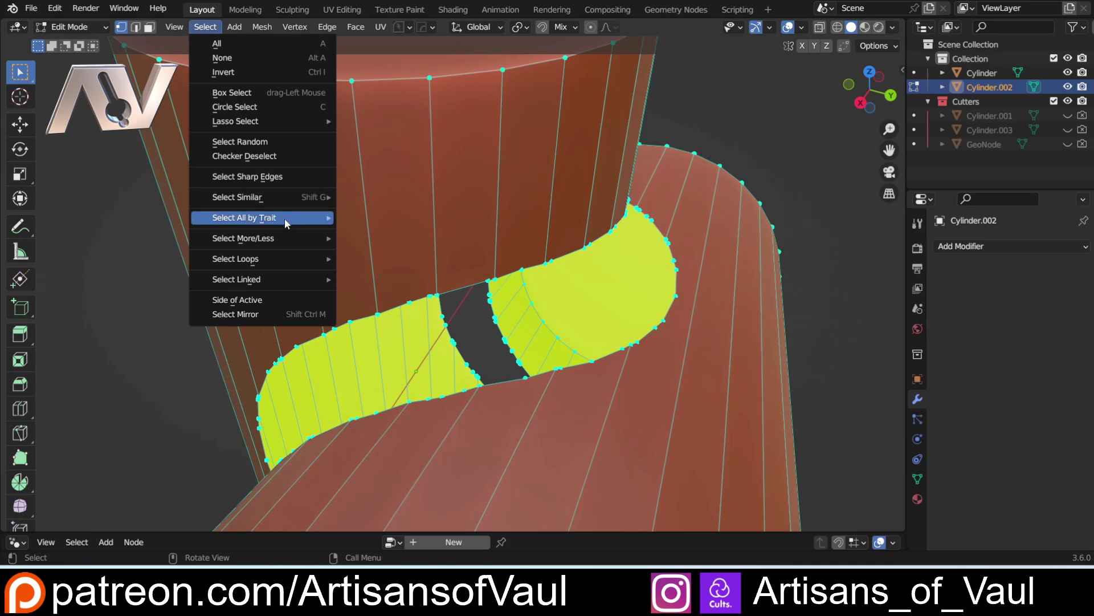
{"action": "mouse_move", "coordinate": [276, 255]}
{"action": "left_click", "coordinate": [406, 310]}
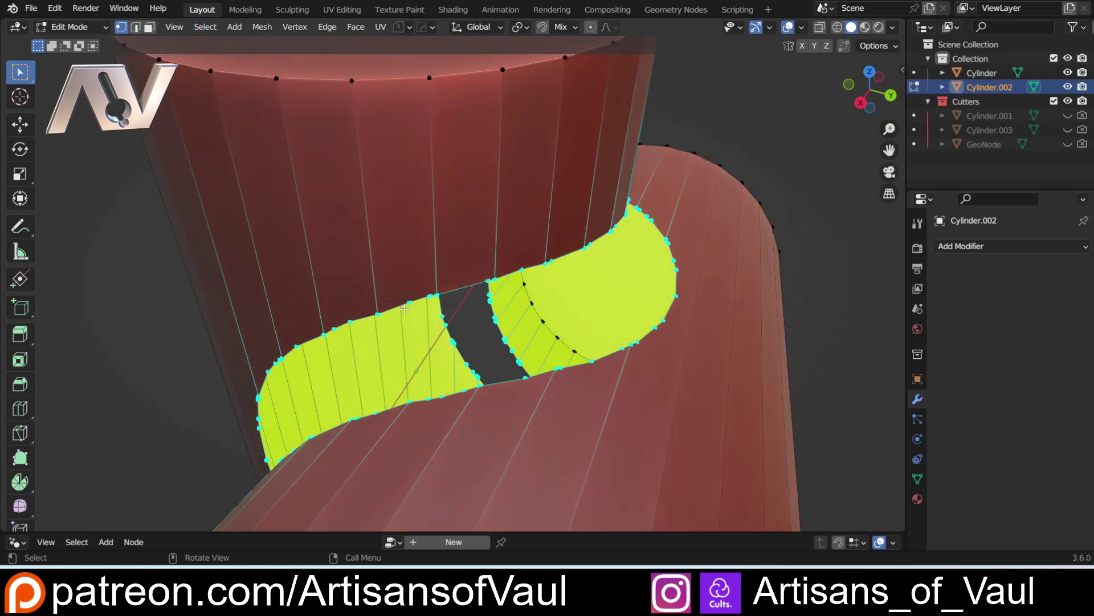
Clear the selection and try Select Boundary Loop with nothing selected
{"action": "scroll", "coordinate": [448, 285], "scroll_direction": "down", "scroll_amount": 3}
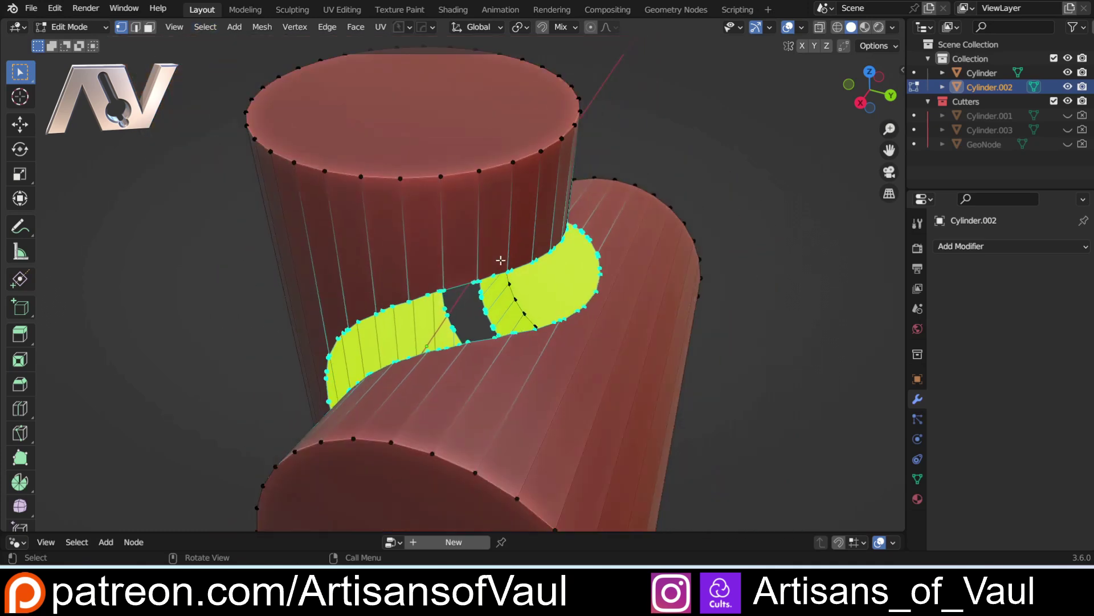
{"action": "left_click", "coordinate": [768, 335]}
{"action": "left_click", "coordinate": [206, 27]}
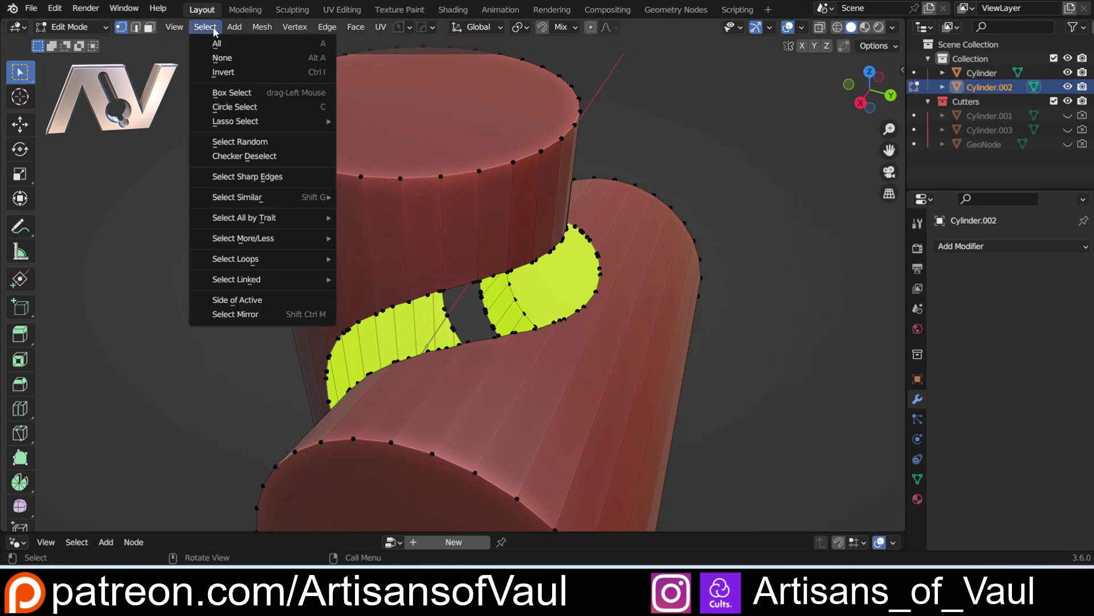
{"action": "mouse_move", "coordinate": [257, 261]}
{"action": "left_click", "coordinate": [394, 308]}
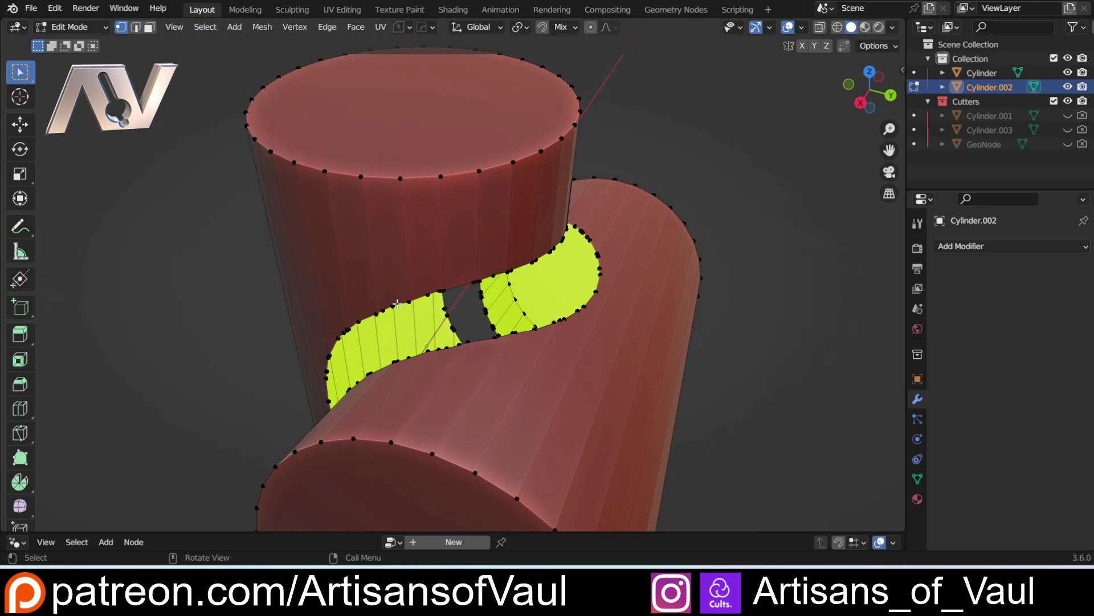
Select the whole mesh and reduce the selection to the gap's boundary loops with Select Boundary Loop
{"action": "key", "text": "a"}
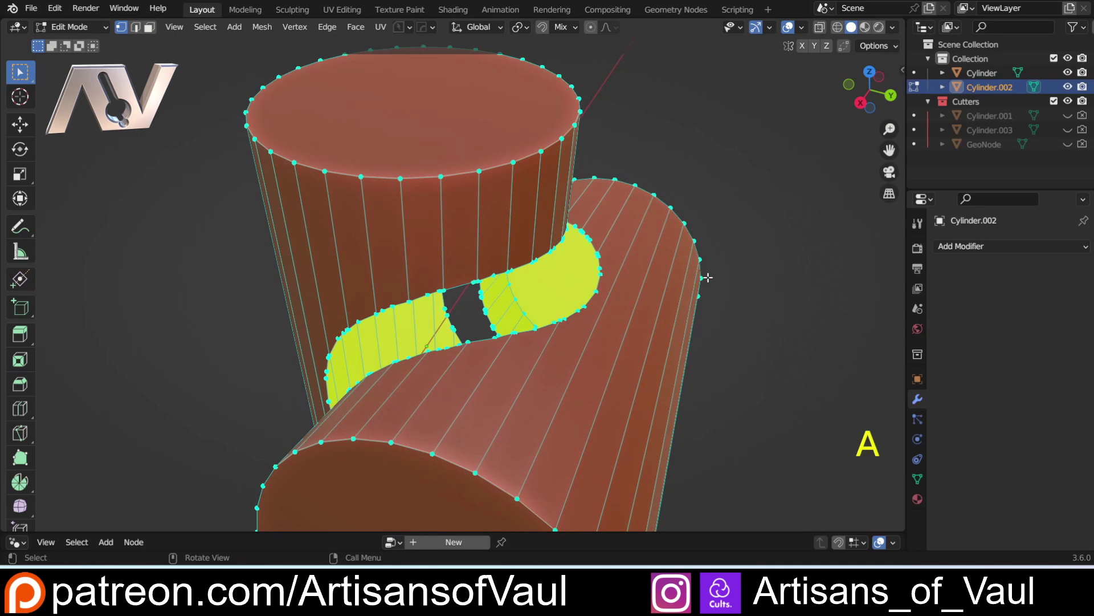
{"action": "left_click", "coordinate": [205, 27]}
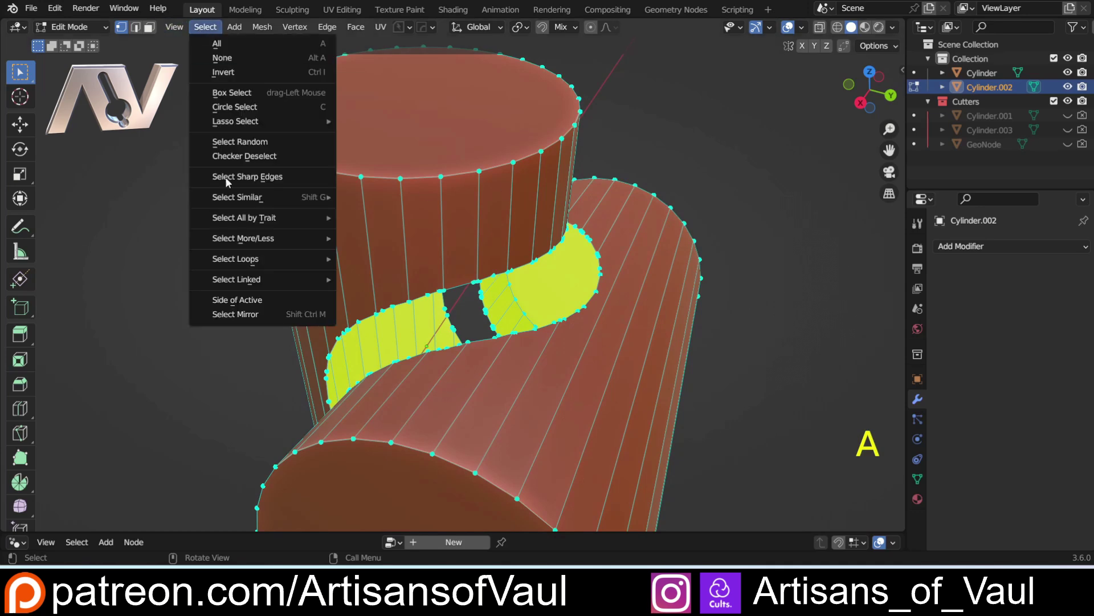
{"action": "mouse_move", "coordinate": [264, 282]}
{"action": "mouse_move", "coordinate": [257, 258]}
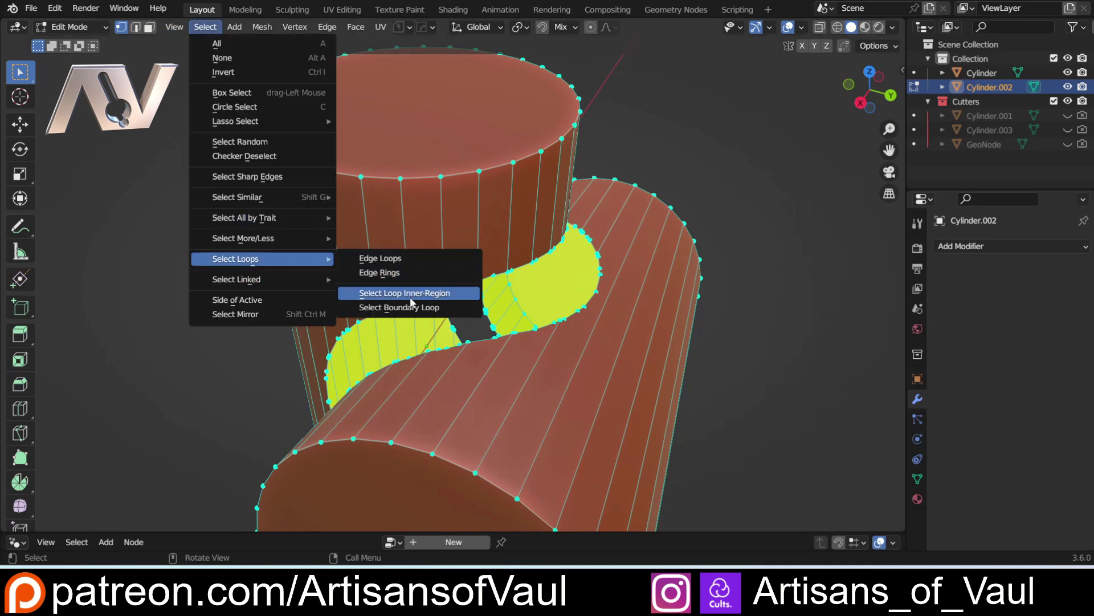
{"action": "left_click", "coordinate": [411, 310]}
{"action": "scroll", "coordinate": [581, 335], "scroll_direction": "up", "scroll_amount": 6}
{"action": "scroll", "coordinate": [577, 333], "scroll_direction": "down", "scroll_amount": 2}
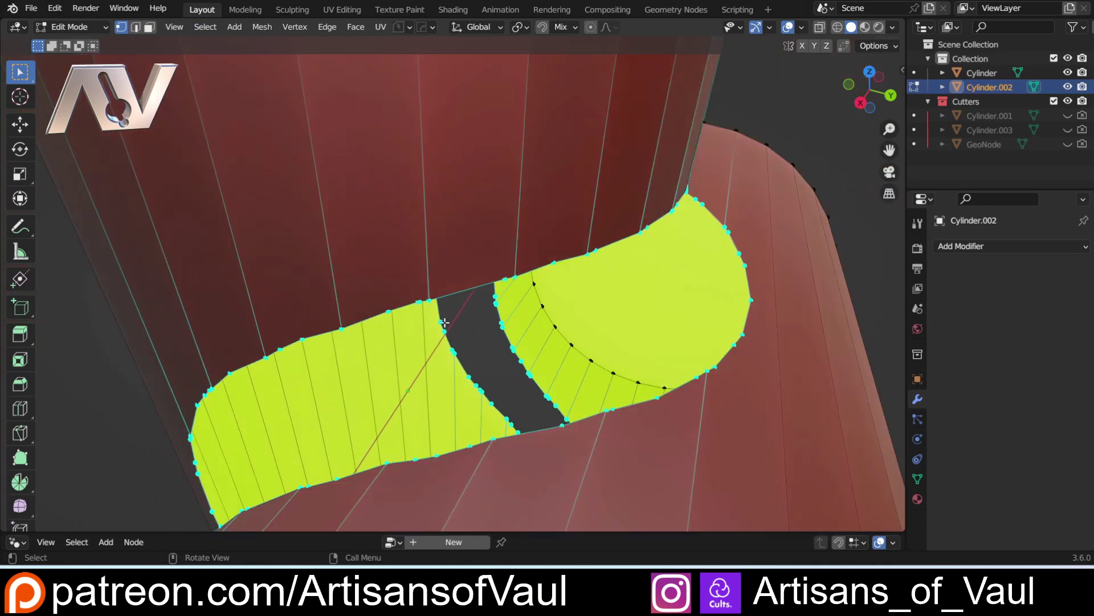
{"action": "middle_click_drag", "start_coordinate": [445, 323], "coordinate": [457, 313]}
{"action": "scroll", "coordinate": [477, 238], "scroll_direction": "up", "scroll_amount": 2}
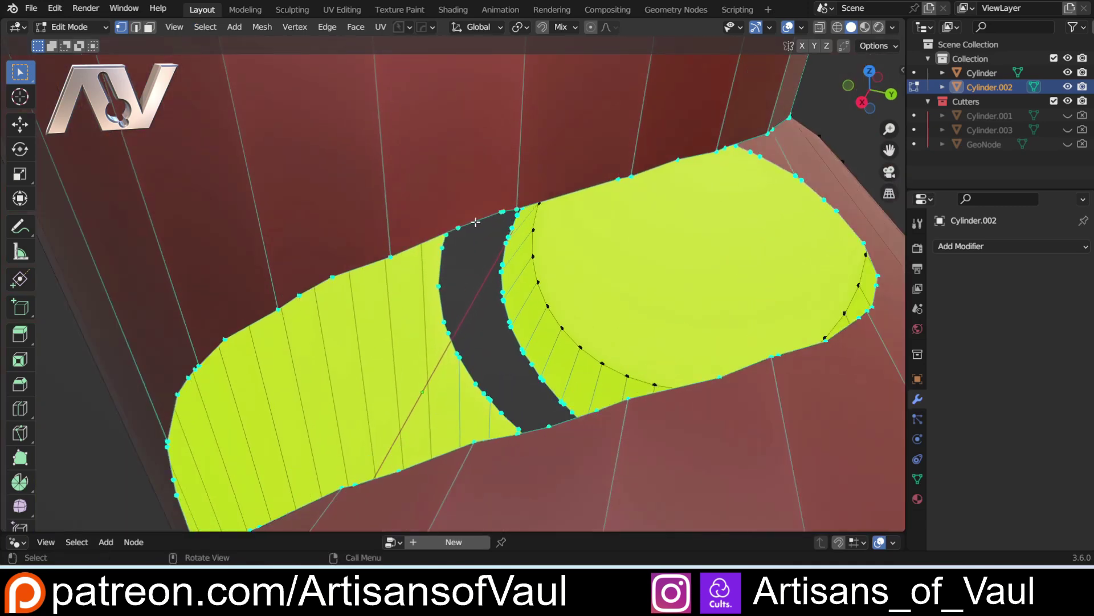
{"action": "scroll", "coordinate": [330, 292], "scroll_direction": "down", "scroll_amount": 3}
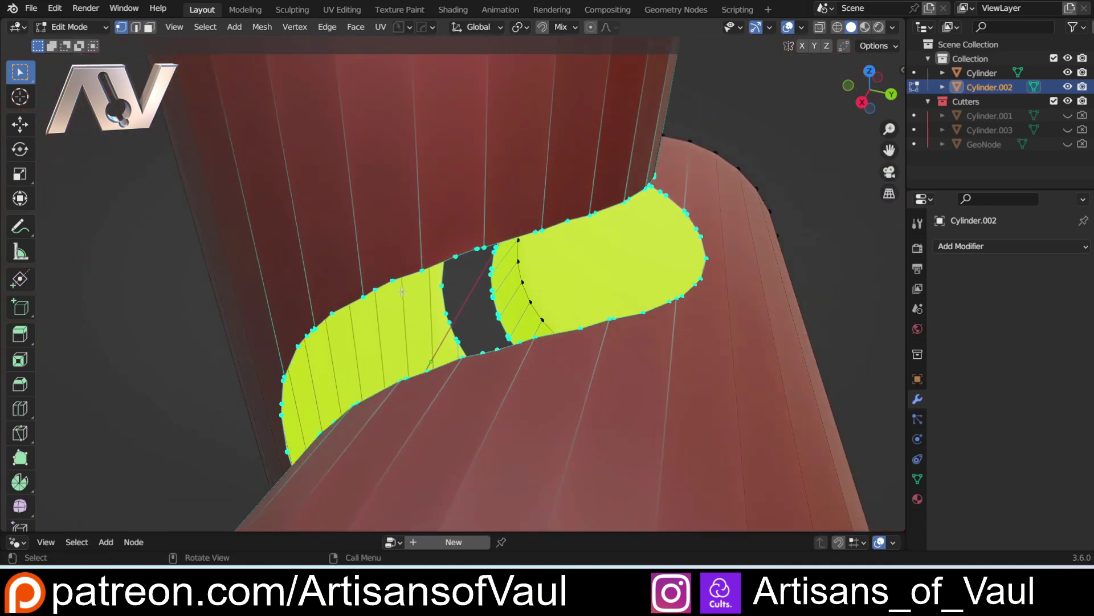
{"action": "middle_click_drag", "start_coordinate": [330, 292], "coordinate": [478, 345], "text": "shift"}
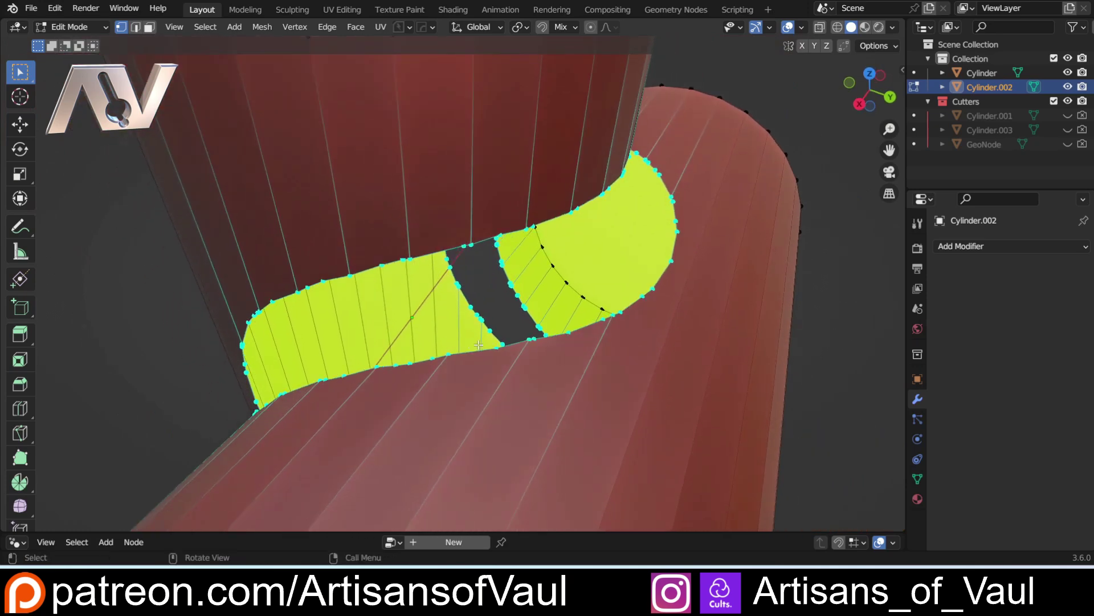
Apply Limited Dissolve with a 5° max angle to the boundary loops and annotate the angle between rim edges beside the gap
{"action": "key", "text": "x"}
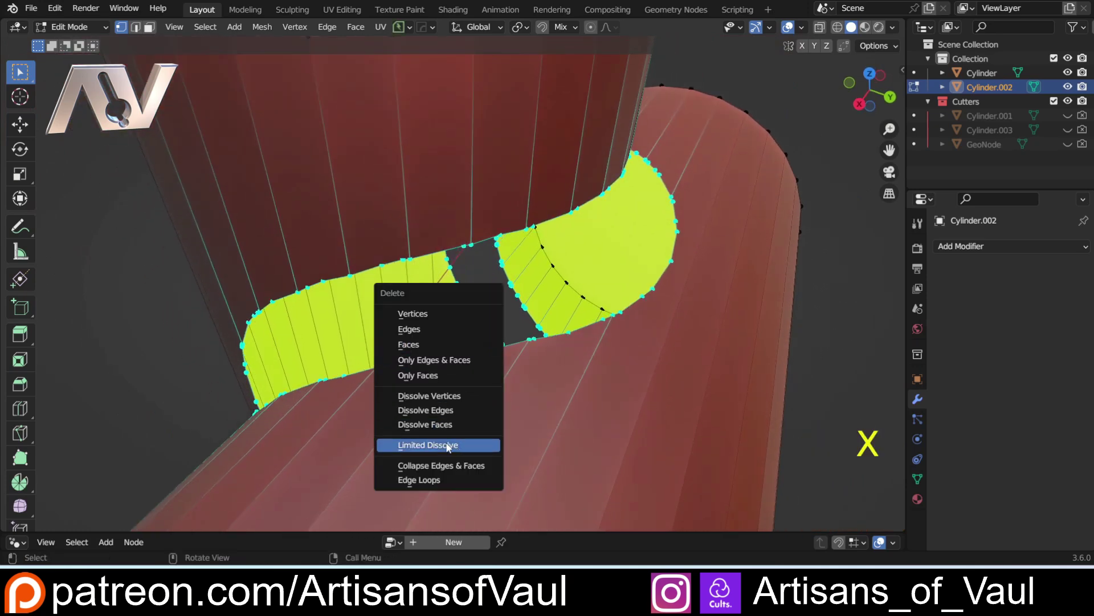
{"action": "left_click", "coordinate": [448, 445]}
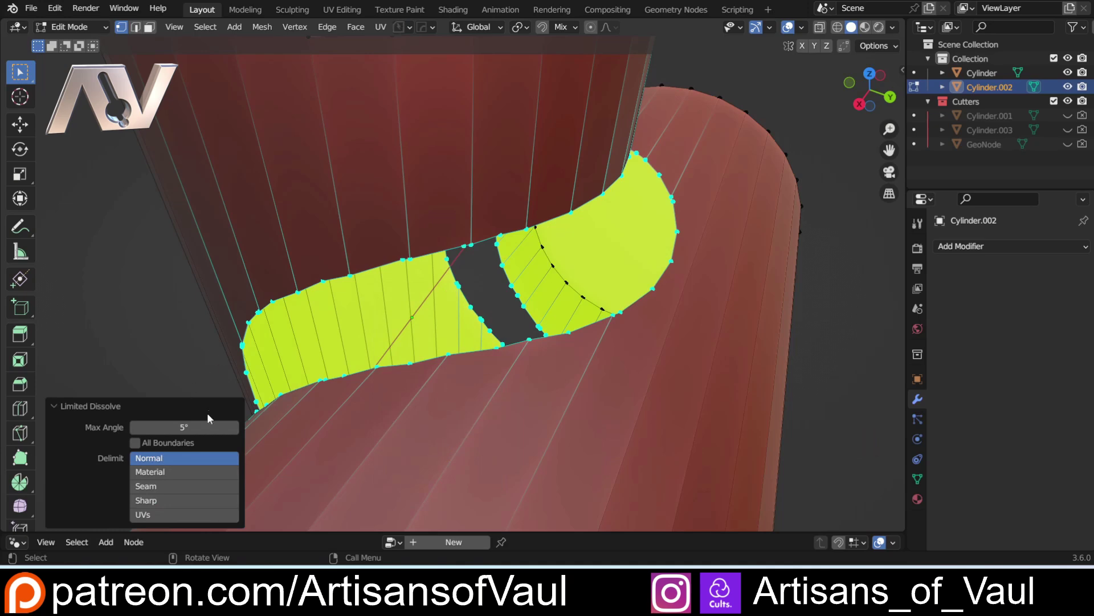
{"action": "middle_click_drag", "start_coordinate": [328, 328], "coordinate": [408, 387]}
{"action": "scroll", "coordinate": [401, 254], "scroll_direction": "up", "scroll_amount": 2}
{"action": "mouse_move", "coordinate": [408, 388]}
{"action": "middle_mouse_down"}
{"action": "mouse_move", "coordinate": [403, 298]}
{"action": "mouse_move", "coordinate": [446, 118]}
{"action": "mouse_move", "coordinate": [587, 118]}
{"action": "middle_mouse_up"}
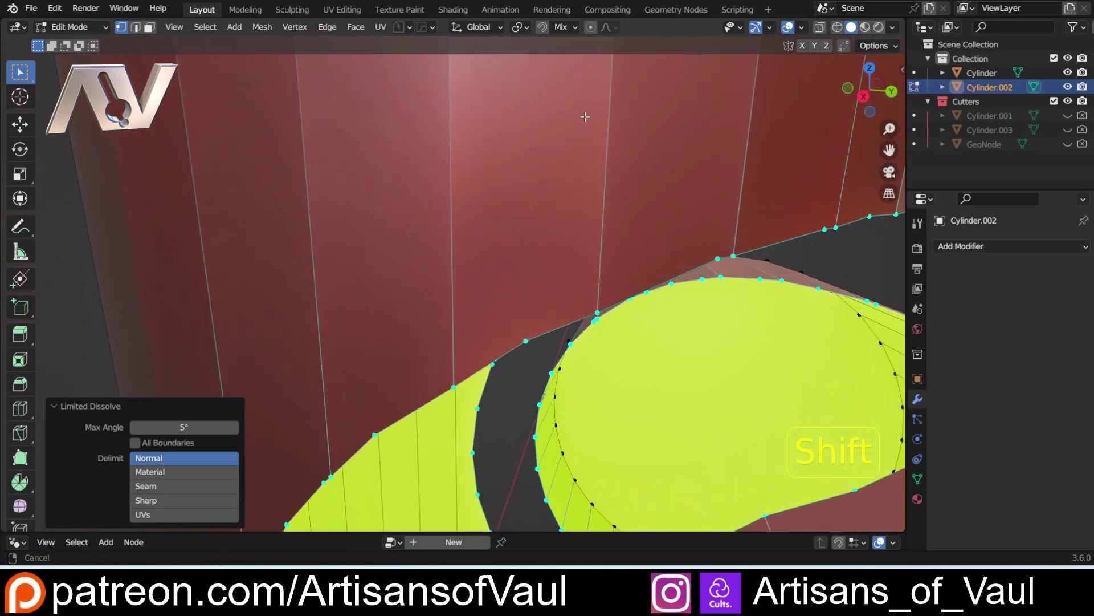
{"action": "scroll", "coordinate": [513, 342], "scroll_direction": "up", "scroll_amount": 2}
{"action": "middle_click_drag", "start_coordinate": [646, 398], "coordinate": [648, 330], "text": "shift"}
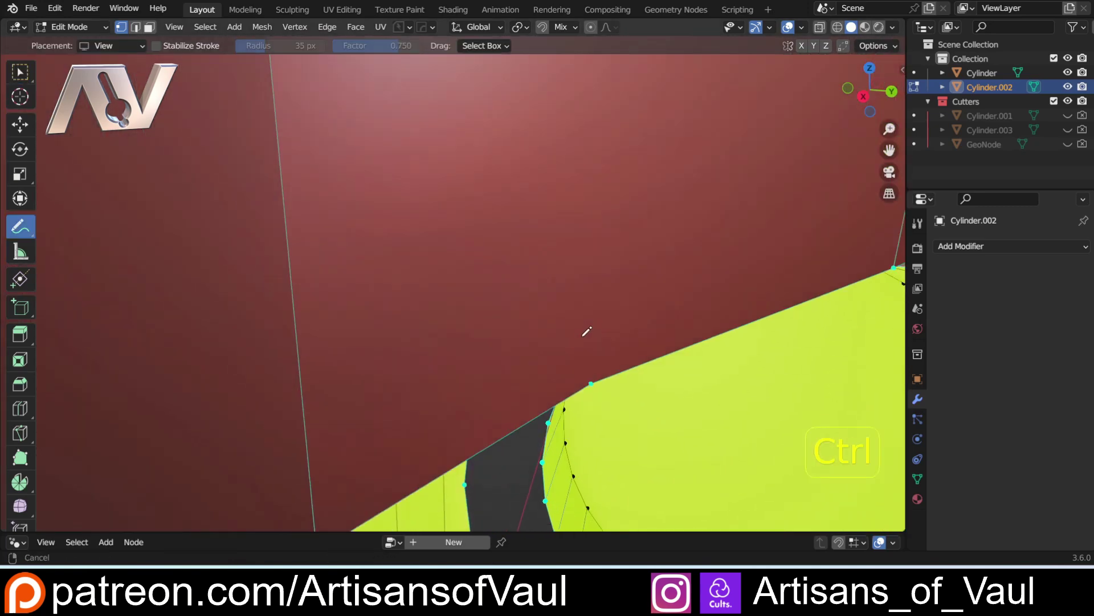
{"action": "middle_click_drag", "start_coordinate": [586, 331], "coordinate": [596, 336], "text": "ctrl"}
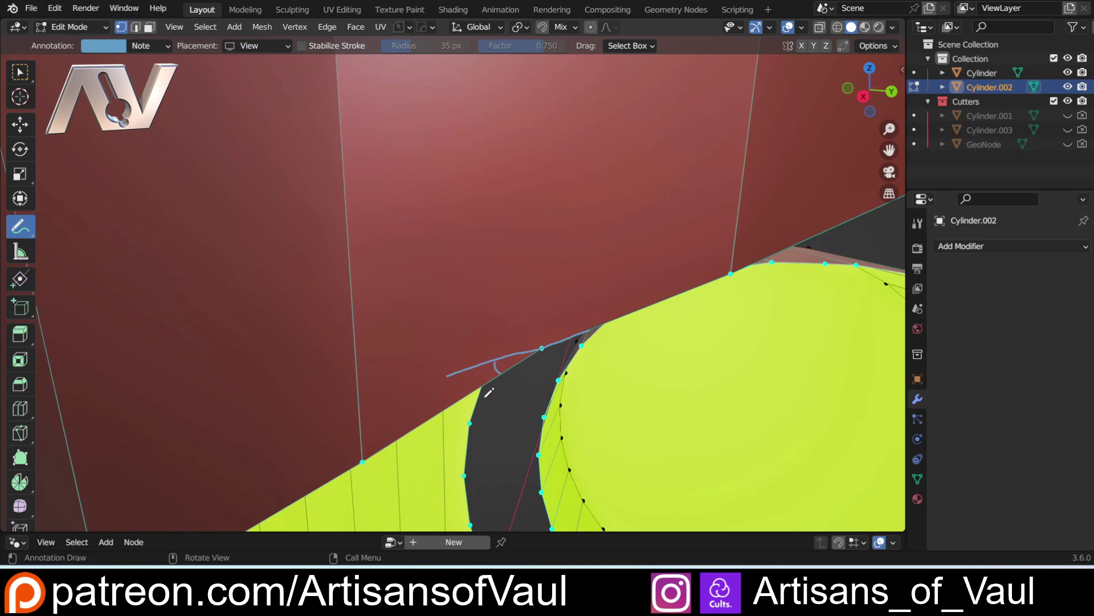
Undo the annotations and the limited dissolve, and redo up to the boundary loop selection
{"action": "key", "text": "ctrl+z"}
{"action": "key", "text": "ctrl+z"}
{"action": "key", "text": "ctrl+z"}
{"action": "key", "text": "ctrl+z"}
{"action": "key", "text": "ctrl+z"}
{"action": "key", "text": "ctrl+z"}
{"action": "key", "text": "ctrl+z"}
{"action": "key", "text": "ctrl+z"}
{"action": "key", "text": "ctrl+z"}
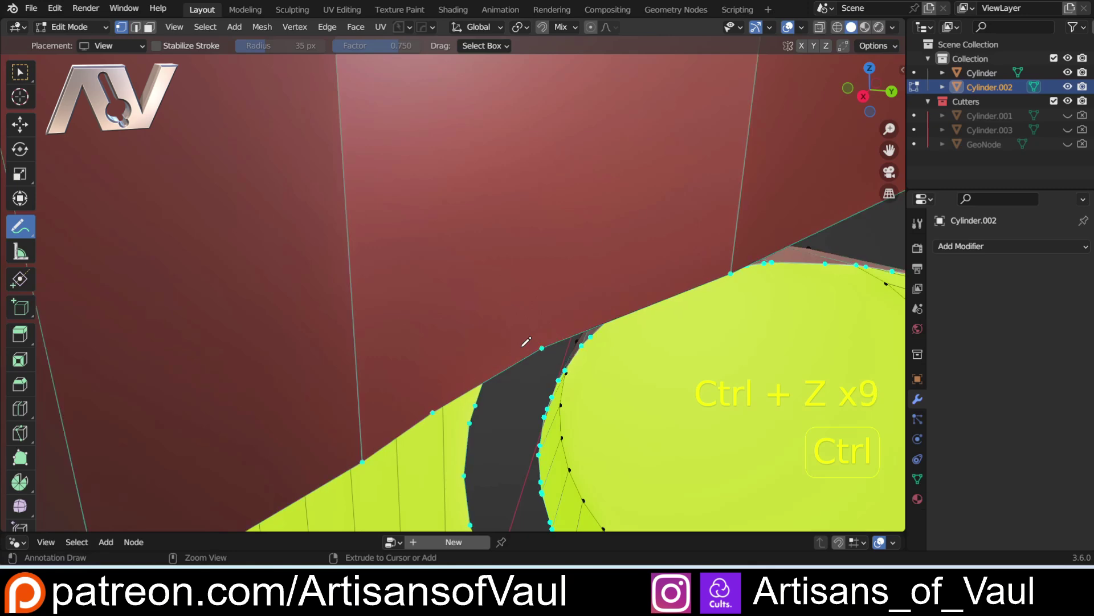
{"action": "key", "text": "ctrl+z"}
{"action": "key", "text": "ctrl+z"}
{"action": "key", "text": "ctrl+z"}
{"action": "key", "text": "ctrl+z"}
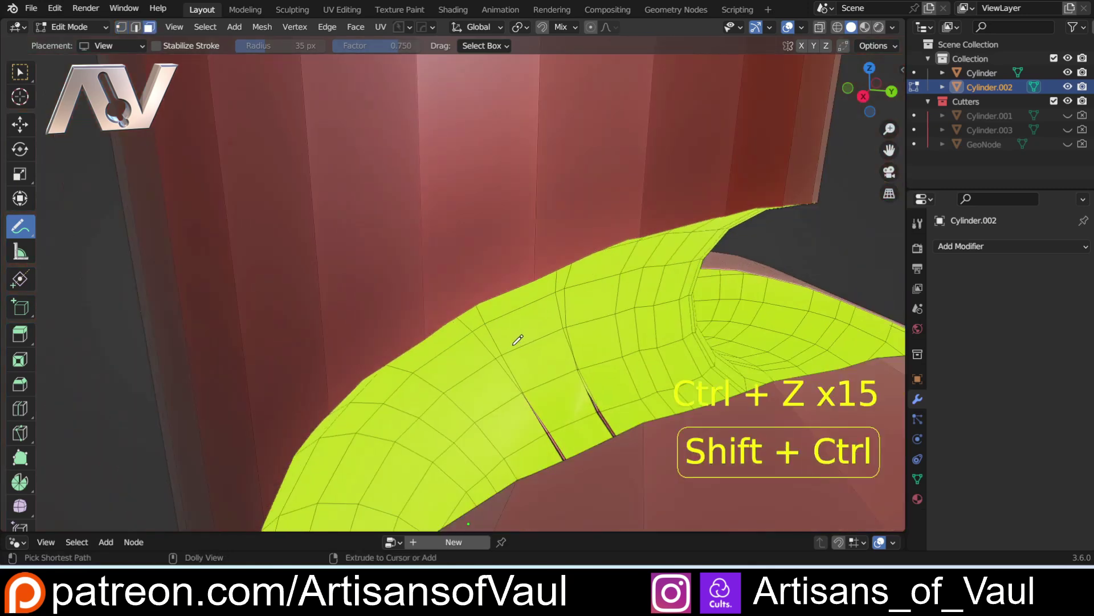
{"action": "key", "text": "ctrl+shift+z"}
{"action": "key", "text": "ctrl+shift+z"}
{"action": "key", "text": "ctrl+shift+z"}
Apply Limited Dissolve to the selected boundary loops again and raise its max angle to 13.3°
{"action": "key", "text": "x"}
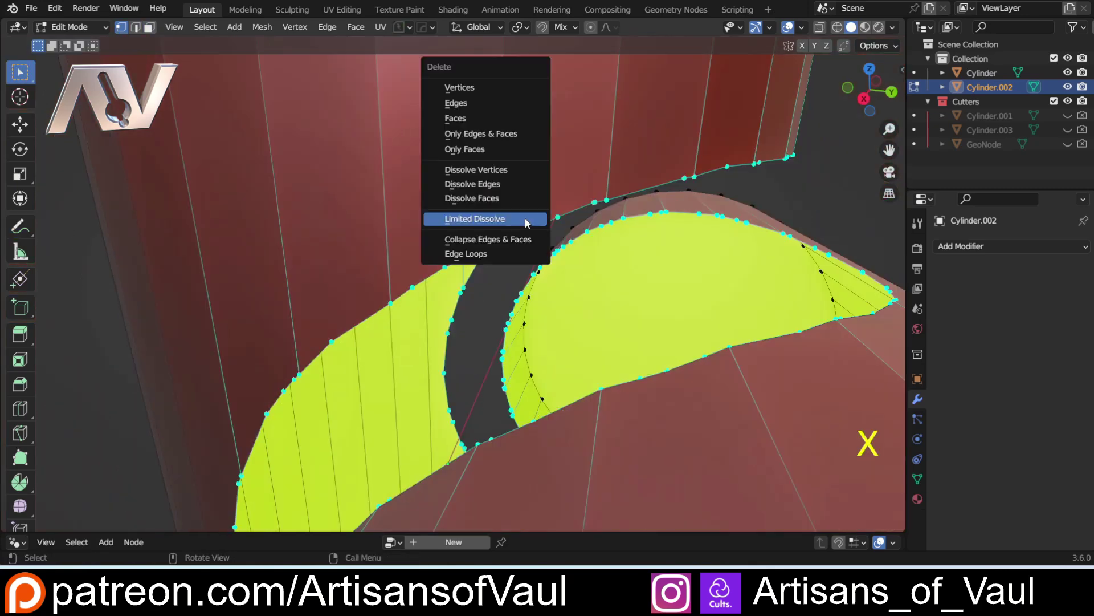
{"action": "left_click", "coordinate": [503, 218]}
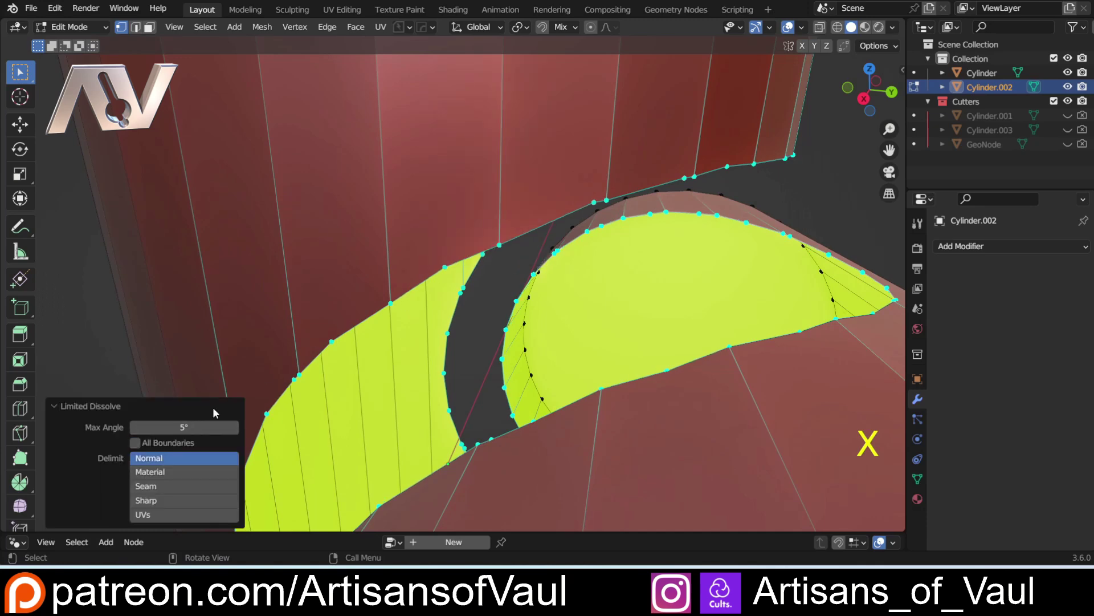
{"action": "scroll", "coordinate": [491, 361], "scroll_direction": "down", "scroll_amount": 4}
{"action": "middle_click_drag", "start_coordinate": [491, 361], "coordinate": [550, 336]}
{"action": "middle_click_drag", "start_coordinate": [550, 336], "coordinate": [506, 286], "text": "shift"}
{"action": "scroll", "coordinate": [513, 251], "scroll_direction": "up", "scroll_amount": 4}
{"action": "middle_click_drag", "start_coordinate": [524, 228], "coordinate": [551, 255], "text": "shift"}
{"action": "scroll", "coordinate": [615, 328], "scroll_direction": "down", "scroll_amount": 3}
{"action": "scroll", "coordinate": [553, 247], "scroll_direction": "up", "scroll_amount": 1}
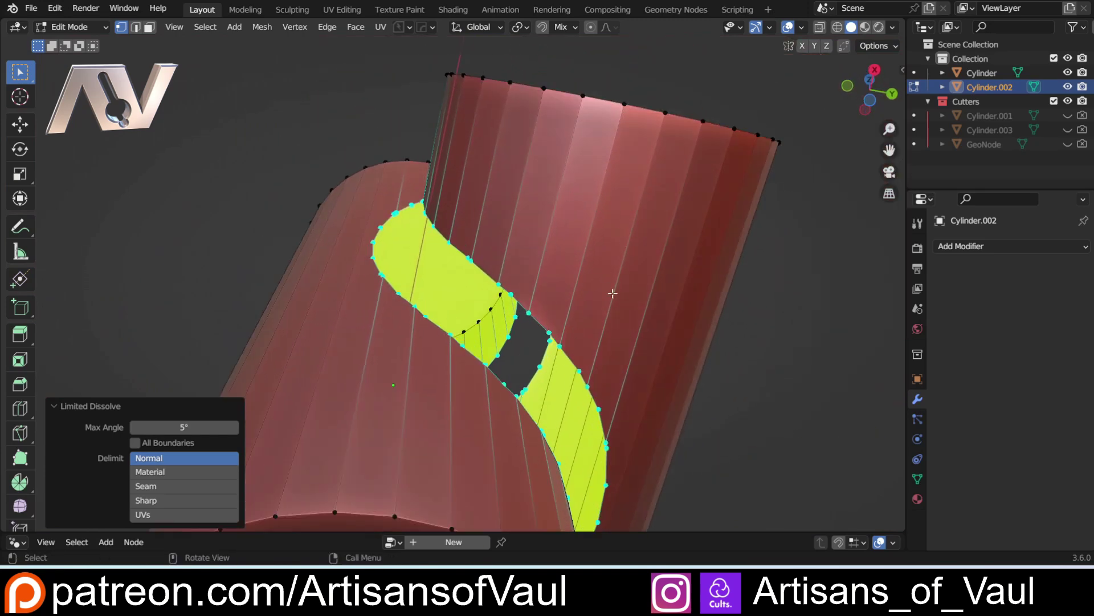
{"action": "middle_click_drag", "start_coordinate": [443, 234], "coordinate": [432, 365]}
{"action": "mouse_move", "coordinate": [435, 319]}
{"action": "middle_mouse_down"}
{"action": "mouse_move", "coordinate": [423, 379]}
{"action": "mouse_move", "coordinate": [487, 393]}
{"action": "mouse_move", "coordinate": [401, 330]}
{"action": "mouse_move", "coordinate": [436, 394]}
{"action": "mouse_move", "coordinate": [435, 340]}
{"action": "mouse_move", "coordinate": [450, 306]}
{"action": "middle_mouse_up"}
{"action": "scroll", "coordinate": [436, 392], "scroll_direction": "up", "scroll_amount": 4}
{"action": "scroll", "coordinate": [436, 385], "scroll_direction": "down", "scroll_amount": 4}
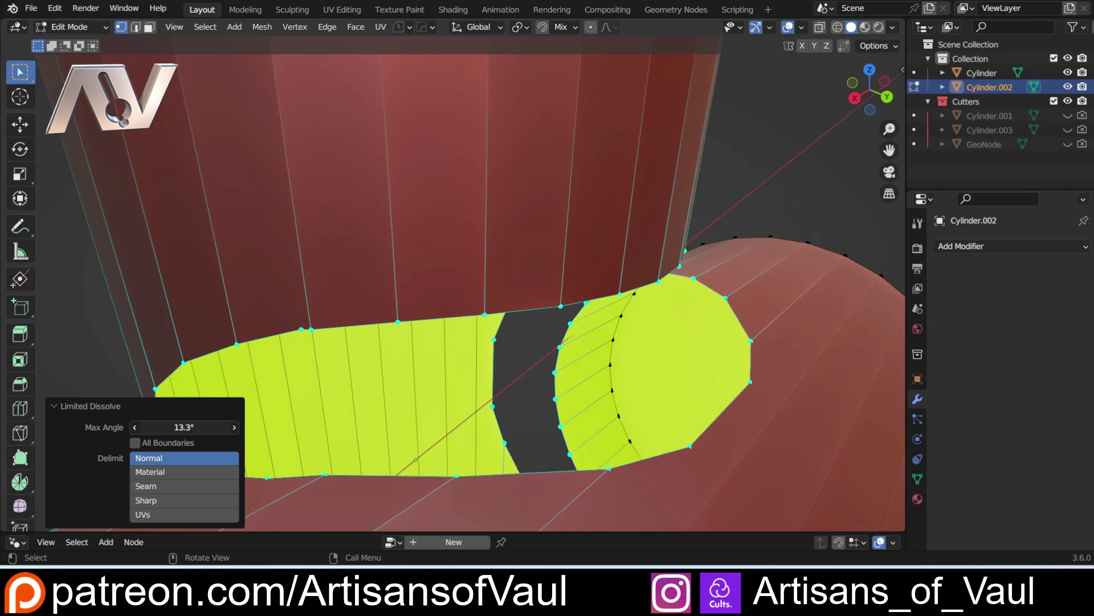
Raise the Limited Dissolve max angle to 15.5° and inspect the vertices around the gap's rims
{"action": "scroll", "coordinate": [391, 360], "scroll_direction": "down", "scroll_amount": 4}
{"action": "middle_click_drag", "start_coordinate": [391, 359], "coordinate": [501, 322]}
{"action": "middle_click_drag", "start_coordinate": [419, 408], "coordinate": [180, 241], "text": "shift"}
{"action": "scroll", "coordinate": [583, 290], "scroll_direction": "up", "scroll_amount": 2}
{"action": "scroll", "coordinate": [490, 316], "scroll_direction": "up", "scroll_amount": 3}
{"action": "middle_click_drag", "start_coordinate": [512, 302], "coordinate": [408, 337]}
{"action": "middle_click_drag", "start_coordinate": [693, 336], "coordinate": [518, 370], "text": "shift"}
{"action": "middle_click_drag", "start_coordinate": [518, 370], "coordinate": [476, 351]}
{"action": "middle_click_drag", "start_coordinate": [366, 352], "coordinate": [467, 277], "text": "shift"}
{"action": "middle_click_drag", "start_coordinate": [513, 285], "coordinate": [393, 288]}
{"action": "middle_click_drag", "start_coordinate": [190, 260], "coordinate": [247, 288], "text": "shift"}
{"action": "middle_click_drag", "start_coordinate": [314, 246], "coordinate": [334, 342]}
{"action": "scroll", "coordinate": [333, 341], "scroll_direction": "up", "scroll_amount": 2}
{"action": "middle_click_drag", "start_coordinate": [262, 307], "coordinate": [444, 359], "text": "shift"}
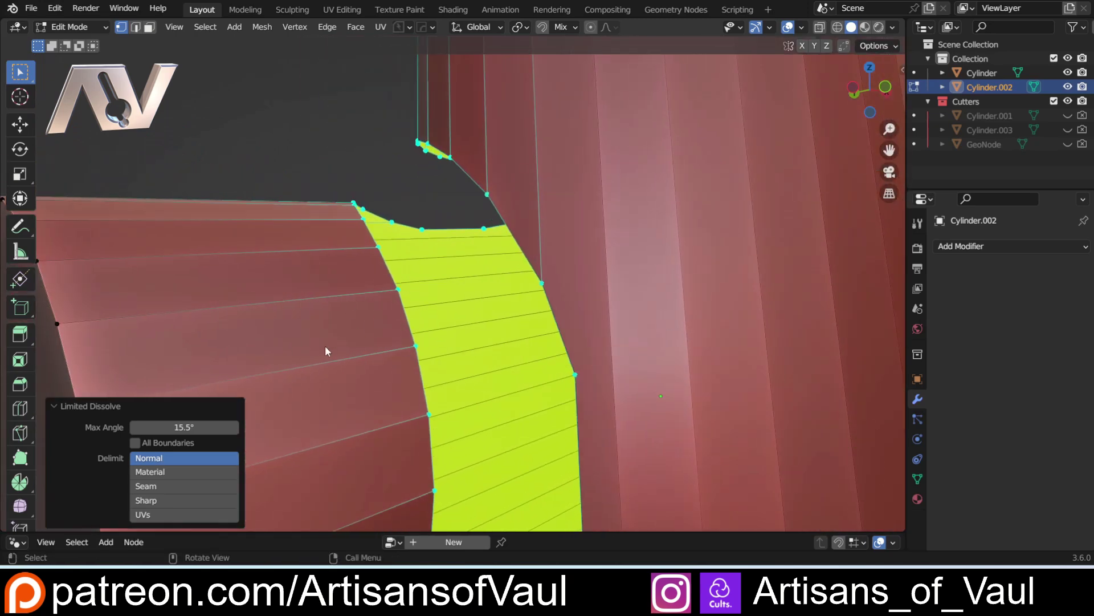
Undo the dissolve and run Limited Dissolve on the boundary loops again with a max angle of 10.1°
{"action": "key", "text": "ctrl+z"}
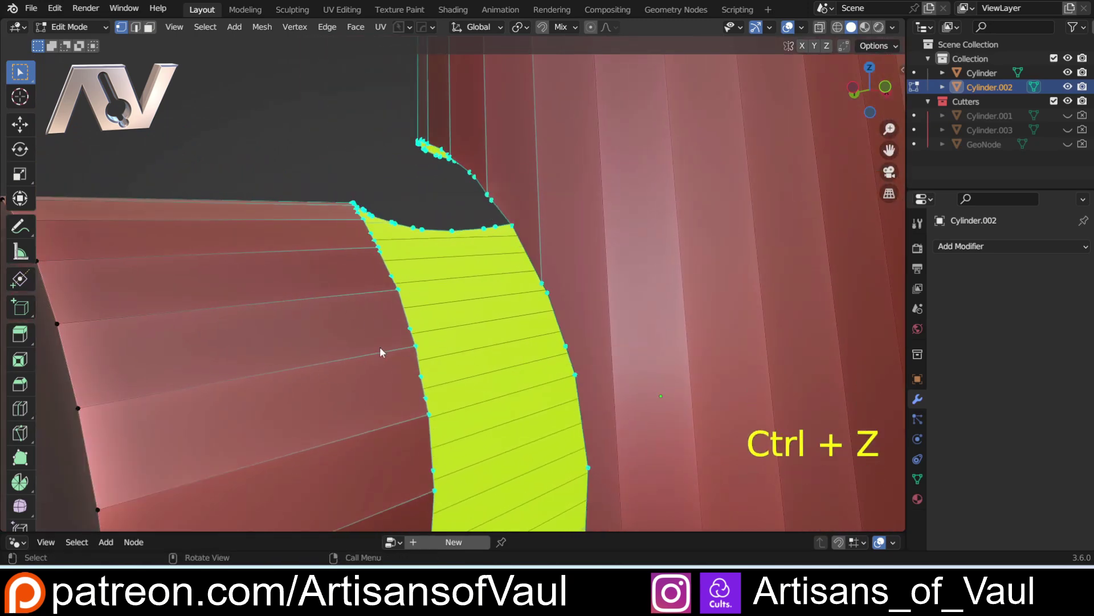
{"action": "key", "text": "x"}
{"action": "left_click", "coordinate": [378, 317]}
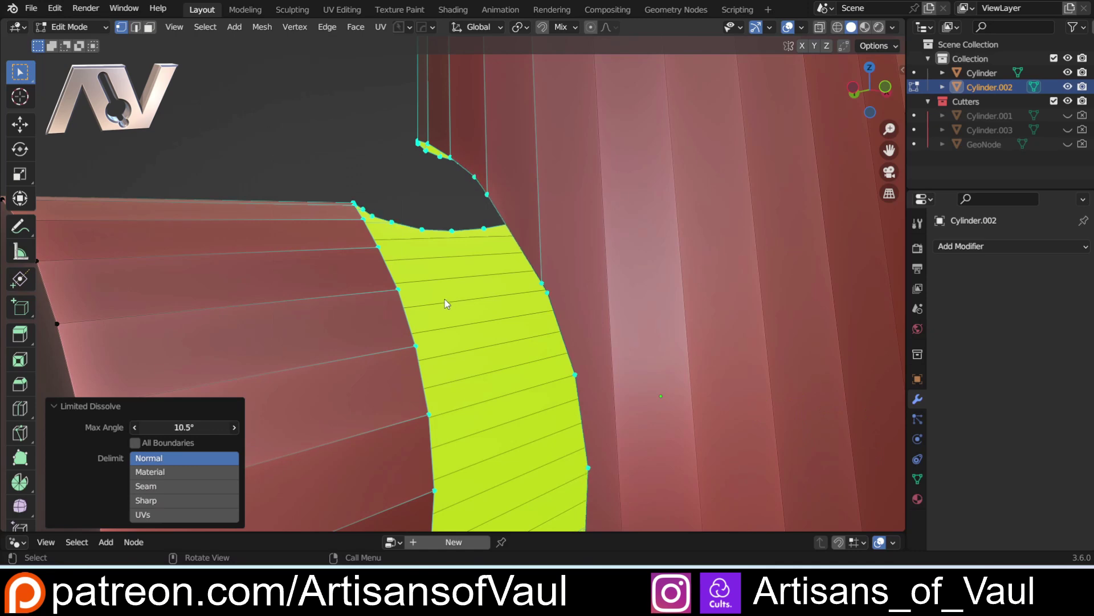
{"action": "middle_click_drag", "start_coordinate": [445, 299], "coordinate": [411, 80]}
{"action": "middle_click_drag", "start_coordinate": [710, 456], "coordinate": [662, 456]}
{"action": "middle_click_drag", "start_coordinate": [661, 456], "coordinate": [570, 342], "text": "shift"}
{"action": "scroll", "coordinate": [518, 324], "scroll_direction": "up", "scroll_amount": 3}
{"action": "scroll", "coordinate": [518, 324], "scroll_direction": "down", "scroll_amount": 3}
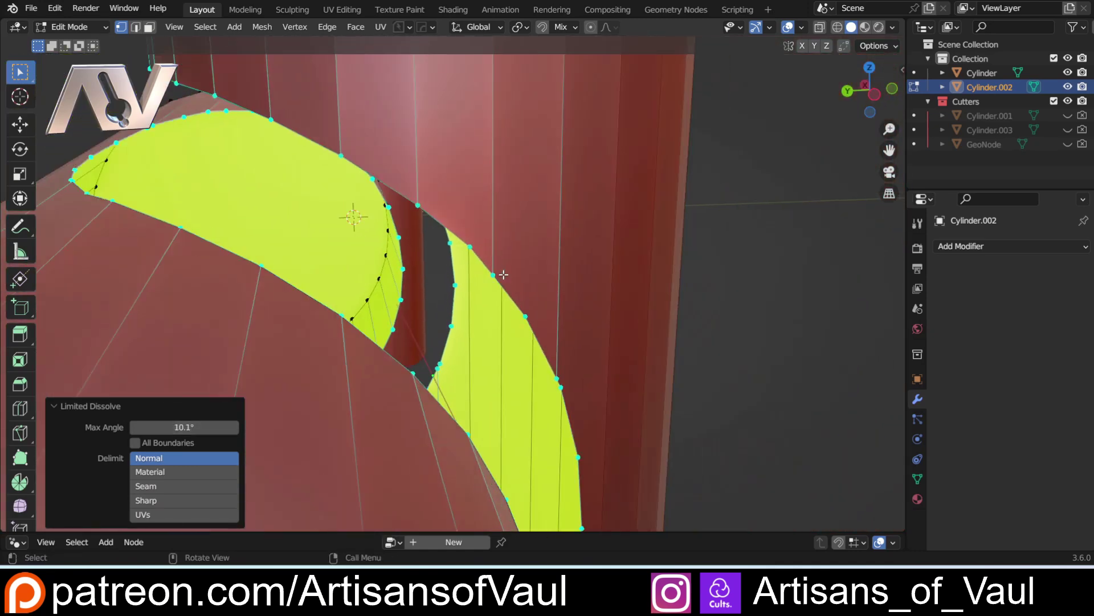
Turn on Auto Merge and slide two extra vertices on the upright cylinder's rim fully onto their neighbouring corner vertices
{"action": "left_click", "coordinate": [482, 258]}
{"action": "middle_click_drag", "start_coordinate": [494, 261], "coordinate": [494, 287], "text": "shift"}
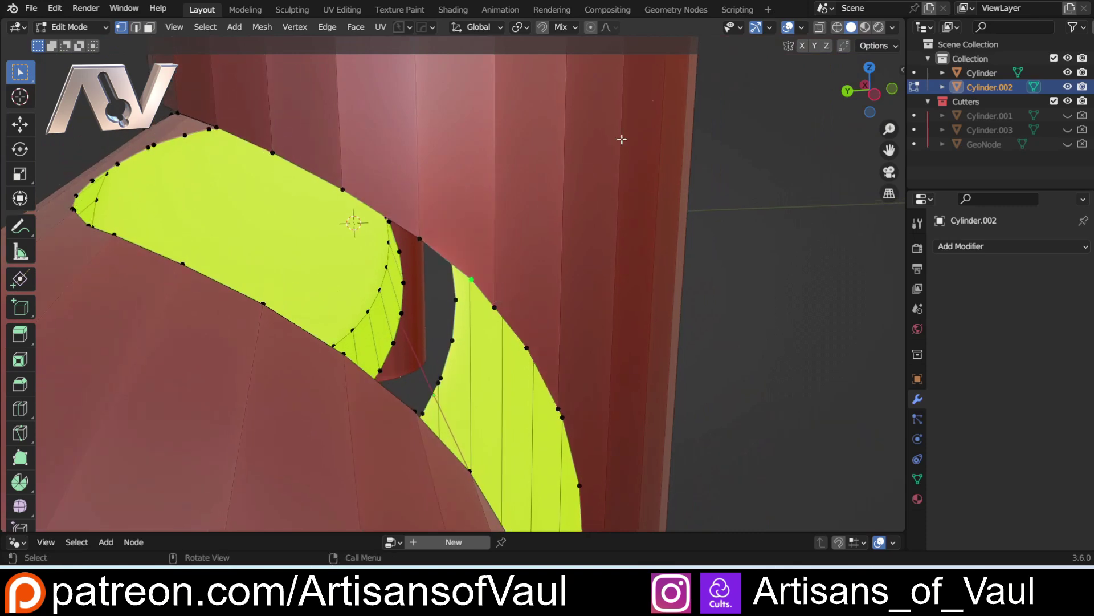
{"action": "left_click", "coordinate": [844, 46]}
{"action": "key", "text": "g"}
{"action": "left_click", "coordinate": [411, 236]}
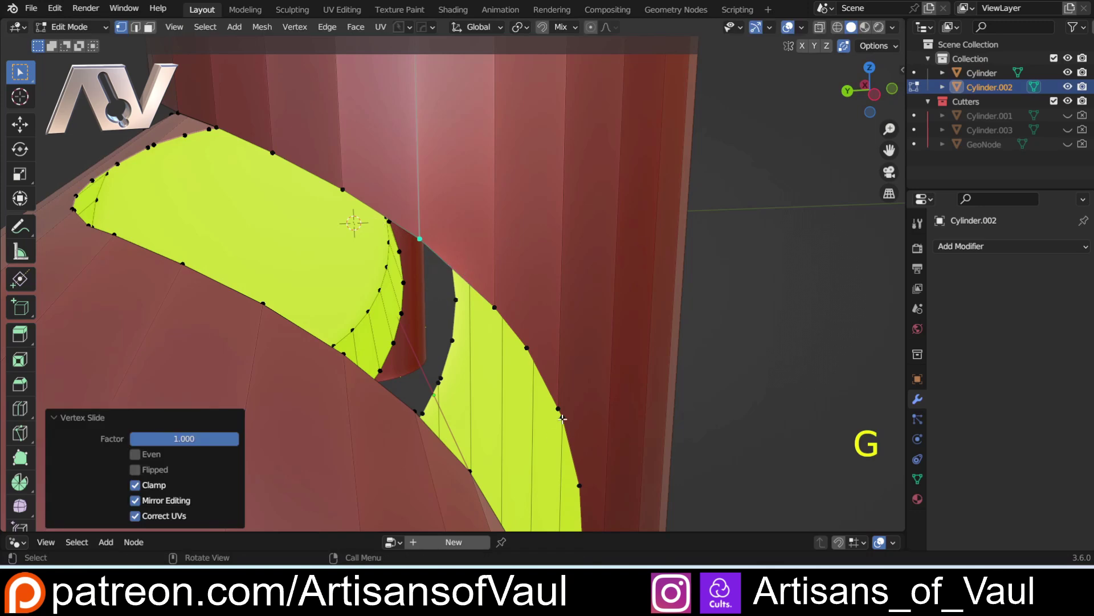
{"action": "left_click", "coordinate": [563, 419]}
{"action": "key", "text": "g"}
{"action": "key", "text": "g"}
{"action": "left_click", "coordinate": [549, 388]}
Vertex-slide extra vertices farther around the gap onto adjacent corners, including one on the horizontal cylinder's edge, with a factor of 1
{"action": "middle_click_drag", "start_coordinate": [385, 213], "coordinate": [523, 303]}
{"action": "left_click", "coordinate": [522, 302]}
{"action": "key", "text": "g"}
{"action": "key", "text": "g"}
{"action": "left_click", "coordinate": [452, 247]}
{"action": "middle_click_drag", "start_coordinate": [452, 247], "coordinate": [445, 269], "text": "shift"}
{"action": "left_click", "coordinate": [445, 270]}
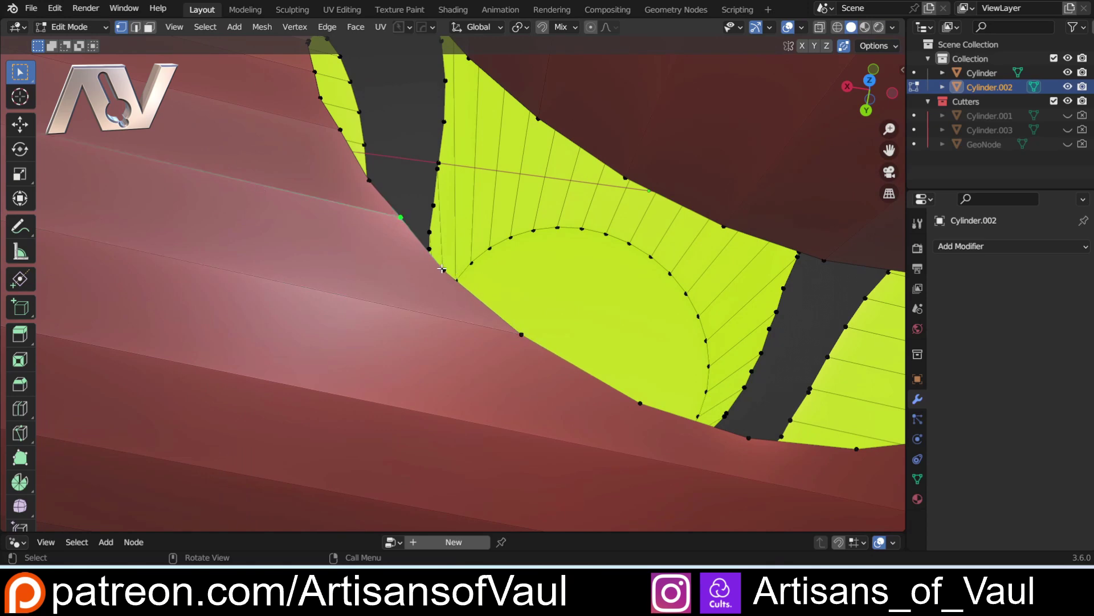
{"action": "key", "text": "g"}
{"action": "key", "text": "g"}
{"action": "left_click", "coordinate": [361, 169]}
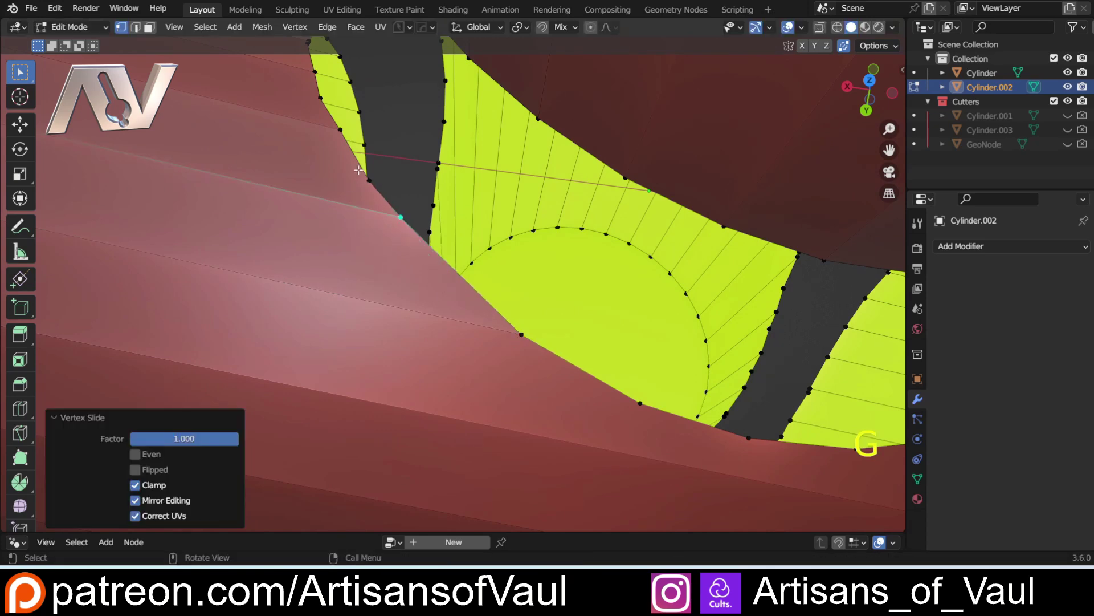
Slide further stray vertices along the horizontal cylinder's side of the gap into the neighbouring edge corners
{"action": "key", "text": "g"}
{"action": "left_click", "coordinate": [369, 183]}
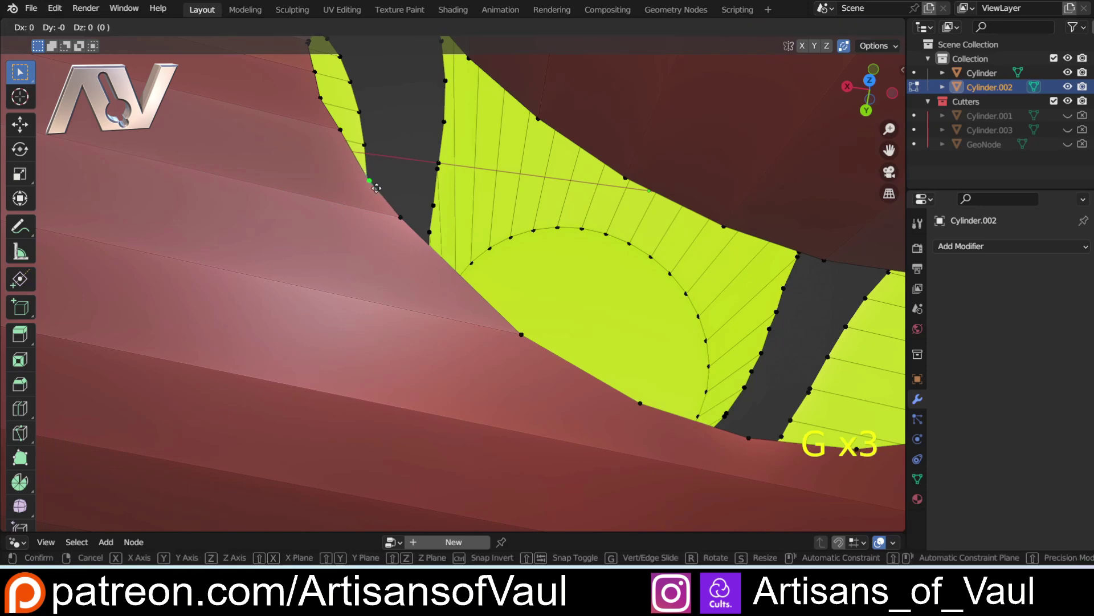
{"action": "left_click", "coordinate": [376, 188]}
{"action": "middle_click_drag", "start_coordinate": [377, 188], "coordinate": [438, 269]}
{"action": "left_click", "coordinate": [434, 274]}
{"action": "key", "text": "g"}
{"action": "key", "text": "g"}
{"action": "left_click", "coordinate": [424, 322]}
{"action": "middle_click_drag", "start_coordinate": [423, 324], "coordinate": [562, 255], "text": "shift"}
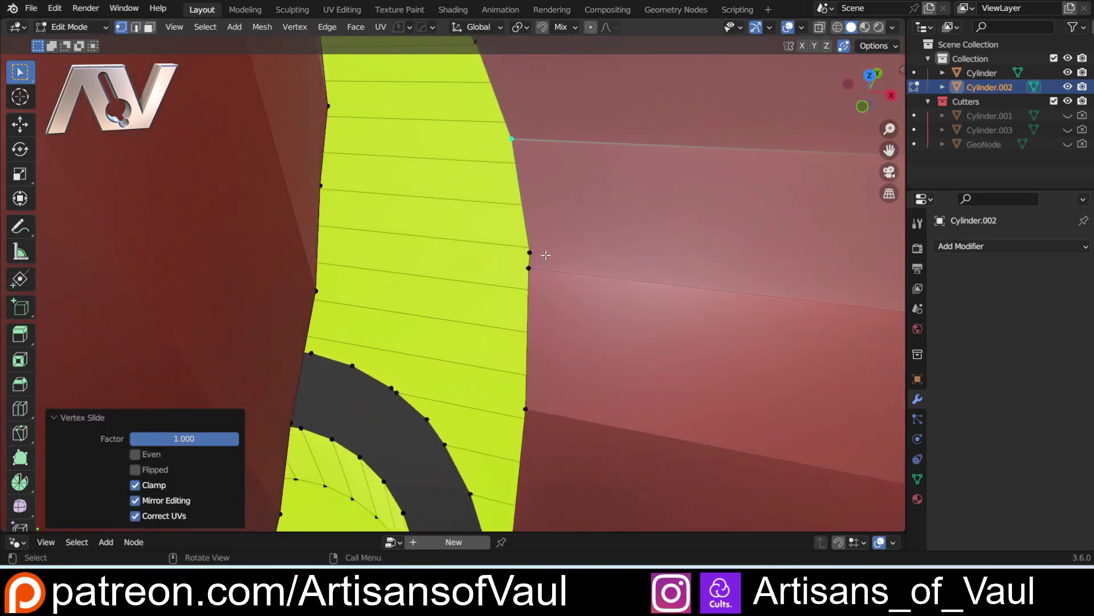
Merge four pairs of close rim vertices at the last selected one with Smart Vert, starting on the horizontal cylinder's edge
{"action": "left_click", "coordinate": [531, 255]}
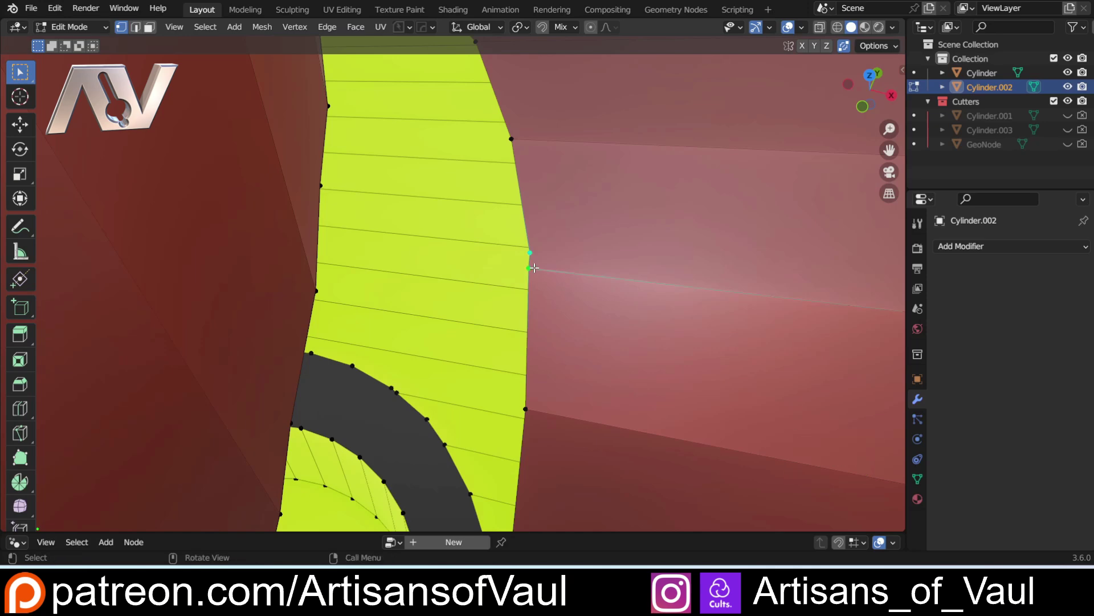
{"action": "key", "text": "1"}
{"action": "middle_click_drag", "start_coordinate": [529, 265], "coordinate": [396, 281]}
{"action": "left_click", "coordinate": [371, 204], "text": "shift"}
{"action": "key", "text": "1"}
{"action": "left_click", "coordinate": [326, 460]}
{"action": "left_click", "coordinate": [345, 428], "text": "shift"}
{"action": "key", "text": "1"}
{"action": "left_click", "coordinate": [377, 393]}
{"action": "left_click", "coordinate": [410, 358], "text": "shift"}
{"action": "key", "text": "1"}
Merge two more pairs of close vertices farther along the gap's rim at the last selected vertex
{"action": "middle_click_drag", "start_coordinate": [410, 355], "coordinate": [388, 336]}
{"action": "middle_click_drag", "start_coordinate": [220, 300], "coordinate": [251, 306]}
{"action": "left_click", "coordinate": [266, 306]}
{"action": "left_click", "coordinate": [296, 289], "text": "shift"}
{"action": "key", "text": "1"}
{"action": "left_click", "coordinate": [343, 256]}
{"action": "left_click", "coordinate": [349, 255], "text": "shift"}
{"action": "key", "text": "1"}
Merge the close vertex pairs on the upright cylinder's rim on the underside of the joint at the last selected vertex
{"action": "middle_click_drag", "start_coordinate": [391, 254], "coordinate": [319, 273]}
{"action": "middle_click_drag", "start_coordinate": [319, 273], "coordinate": [245, 288], "text": "shift"}
{"action": "middle_click_drag", "start_coordinate": [320, 285], "coordinate": [370, 358], "text": "shift"}
{"action": "middle_click_drag", "start_coordinate": [371, 358], "coordinate": [377, 282]}
{"action": "left_click", "coordinate": [343, 281]}
{"action": "left_click", "coordinate": [340, 288], "text": "shift"}
{"action": "key", "text": "1"}
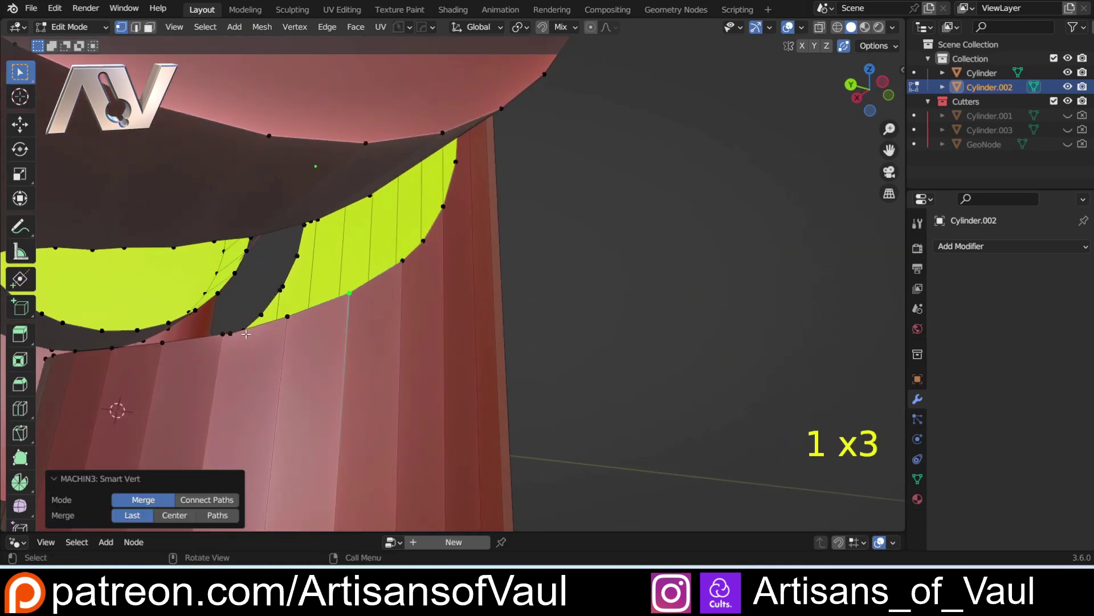
{"action": "key", "text": "1"}
Merge two pairs of close vertices on the horizontal cylinder's lower gap edge at the last selected vertex
{"action": "middle_click_drag", "start_coordinate": [224, 336], "coordinate": [282, 171]}
{"action": "middle_click_drag", "start_coordinate": [523, 240], "coordinate": [576, 302]}
{"action": "left_click", "coordinate": [612, 344]}
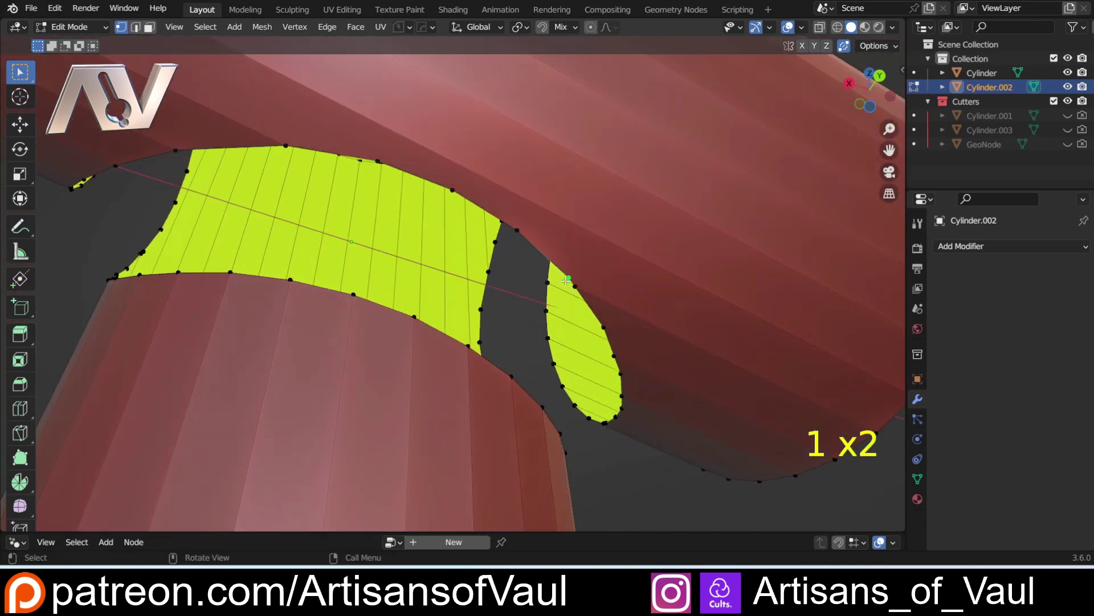
{"action": "left_click", "coordinate": [622, 394], "text": "shift"}
{"action": "key", "text": "1"}
{"action": "left_click", "coordinate": [622, 409]}
{"action": "left_click", "coordinate": [617, 417], "text": "shift"}
{"action": "key", "text": "1"}
Merge three remaining close vertex pairs on the upright and horizontal cylinders' gap rims, each at the last selected vertex
{"action": "middle_click_drag", "start_coordinate": [342, 294], "coordinate": [484, 319]}
{"action": "left_click", "coordinate": [423, 304]}
{"action": "left_click", "coordinate": [407, 288], "text": "shift"}
{"action": "key", "text": "1"}
{"action": "left_click", "coordinate": [605, 471]}
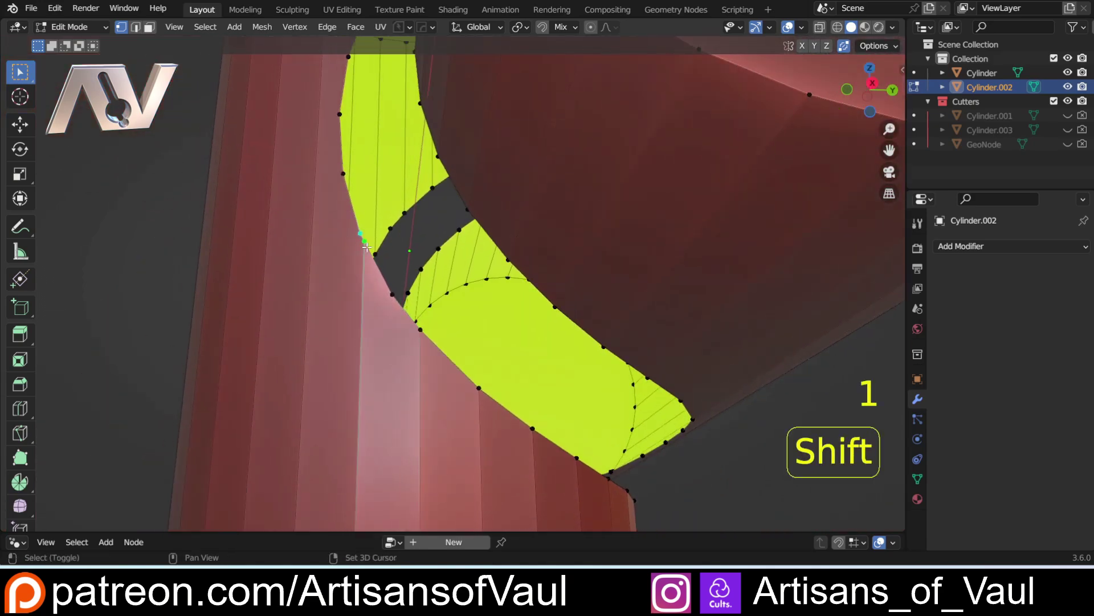
{"action": "left_click", "coordinate": [629, 495], "text": "shift"}
{"action": "key", "text": "1"}
{"action": "middle_click_drag", "start_coordinate": [456, 251], "coordinate": [419, 337]}
{"action": "left_click", "coordinate": [415, 341]}
{"action": "left_click", "coordinate": [434, 339], "text": "shift"}
{"action": "key", "text": "1"}
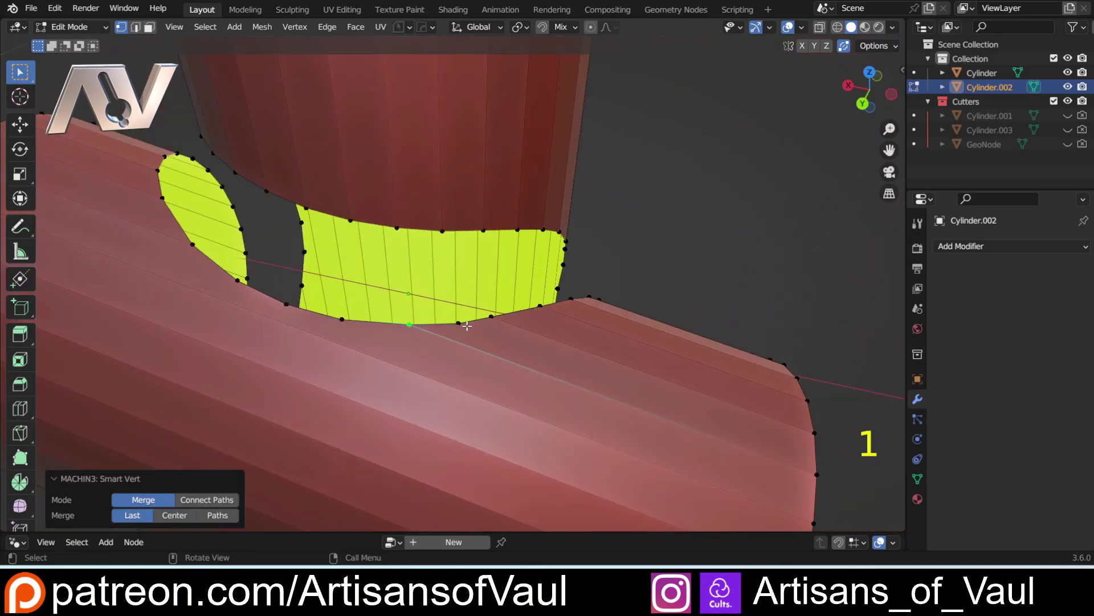
Merge two close vertex pairs along the gap's rims, each at the last selected vertex
{"action": "left_click", "coordinate": [464, 323]}
{"action": "left_click", "coordinate": [491, 320], "text": "shift"}
{"action": "key", "text": "1"}
{"action": "middle_click_drag", "start_coordinate": [542, 335], "coordinate": [412, 188]}
{"action": "left_click", "coordinate": [412, 186]}
{"action": "left_click", "coordinate": [423, 222], "text": "shift"}
{"action": "key", "text": "1"}
Merge the last two close vertex pairs on the far side of the gap's rim at the last selected vertex
{"action": "middle_click_drag", "start_coordinate": [450, 311], "coordinate": [548, 393]}
{"action": "left_click", "coordinate": [494, 241]}
{"action": "left_click", "coordinate": [468, 274], "text": "shift"}
{"action": "key", "text": "1"}
{"action": "left_click", "coordinate": [472, 288]}
{"action": "left_click", "coordinate": [485, 277], "text": "shift"}
{"action": "key", "text": "1"}
Select the whole mesh in edge selection mode and reduce the selection to the gap's boundary loops
{"action": "scroll", "coordinate": [570, 405], "scroll_direction": "down", "scroll_amount": 4}
{"action": "middle_click_drag", "start_coordinate": [604, 422], "coordinate": [689, 469]}
{"action": "scroll", "coordinate": [570, 399], "scroll_direction": "up", "scroll_amount": 2}
{"action": "mouse_move", "coordinate": [542, 365]}
{"action": "middle_mouse_down"}
{"action": "mouse_move", "coordinate": [467, 384]}
{"action": "mouse_move", "coordinate": [525, 371]}
{"action": "middle_mouse_up"}
{"action": "scroll", "coordinate": [525, 371], "scroll_direction": "up", "scroll_amount": 2}
{"action": "key", "text": "Tab"}
{"action": "left_click", "coordinate": [537, 438]}
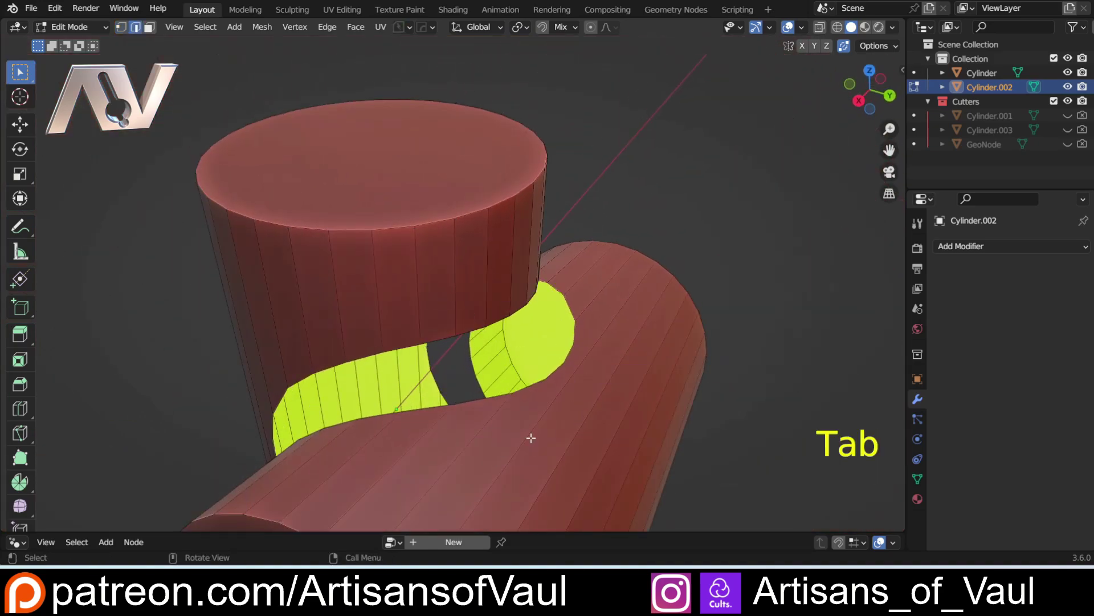
{"action": "key", "text": "a"}
{"action": "left_click", "coordinate": [217, 28]}
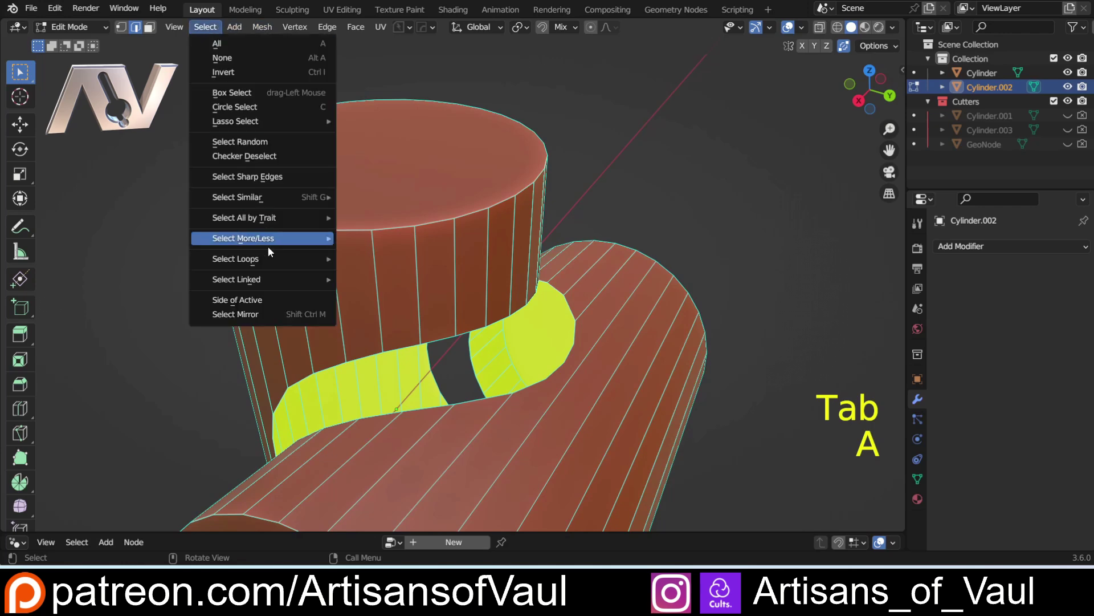
{"action": "mouse_move", "coordinate": [264, 265]}
{"action": "left_click", "coordinate": [386, 306]}
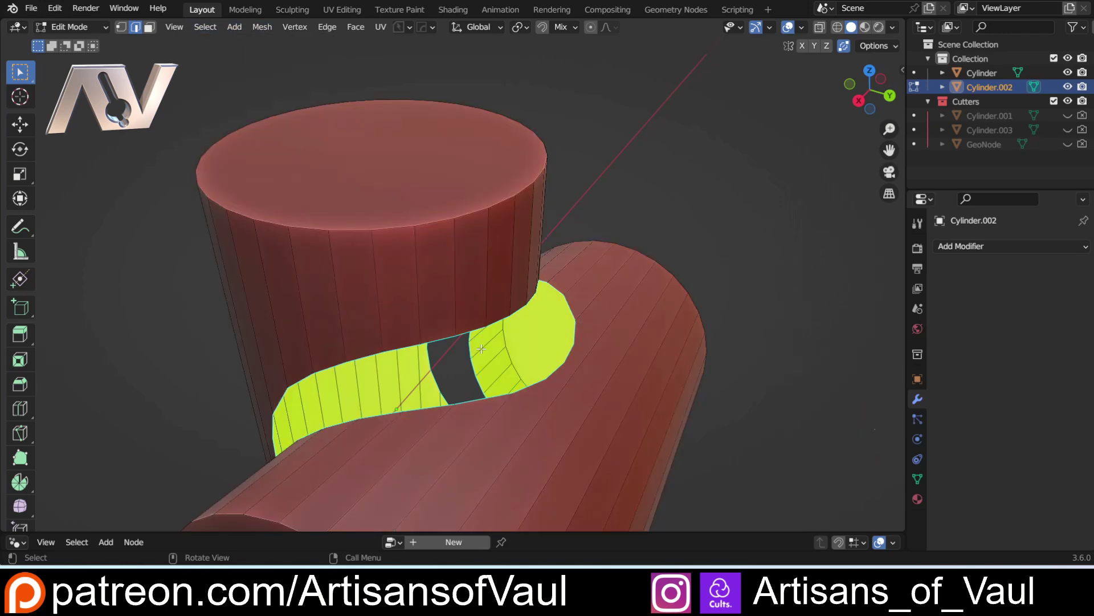
Bridge the gap's two boundary edge loops with 7 cuts
{"action": "scroll", "coordinate": [481, 348], "scroll_direction": "up", "scroll_amount": 4}
{"action": "scroll", "coordinate": [491, 308], "scroll_direction": "down", "scroll_amount": 3}
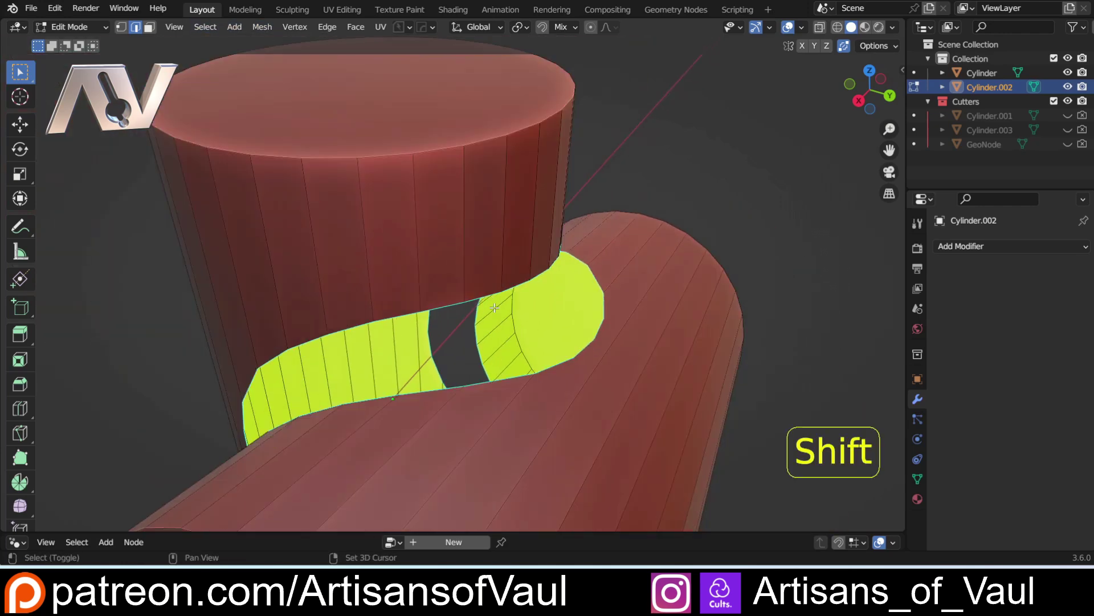
{"action": "key", "text": "ctrl+e"}
{"action": "left_click", "coordinate": [458, 235]}
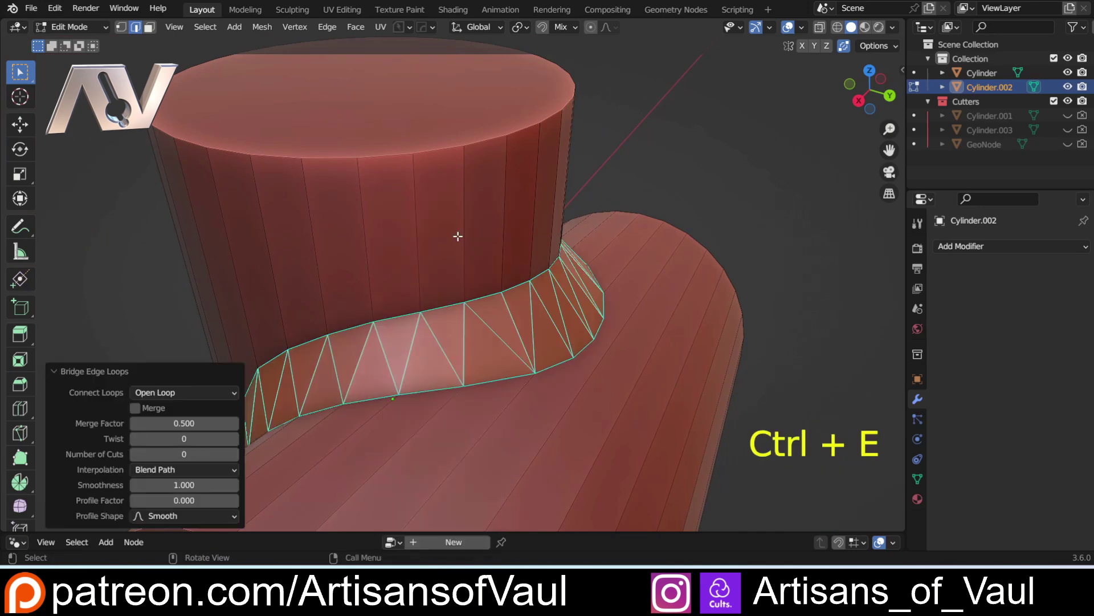
{"action": "middle_click_drag", "start_coordinate": [425, 370], "coordinate": [500, 347]}
{"action": "middle_click_drag", "start_coordinate": [334, 470], "coordinate": [351, 379], "text": "shift"}
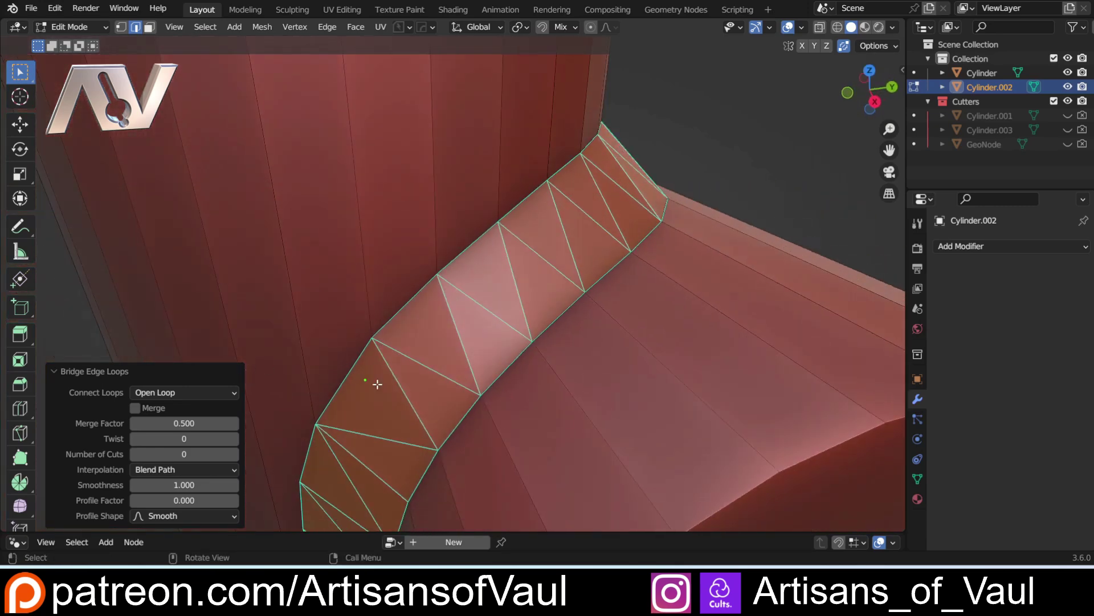
{"action": "middle_click_drag", "start_coordinate": [525, 379], "coordinate": [554, 354]}
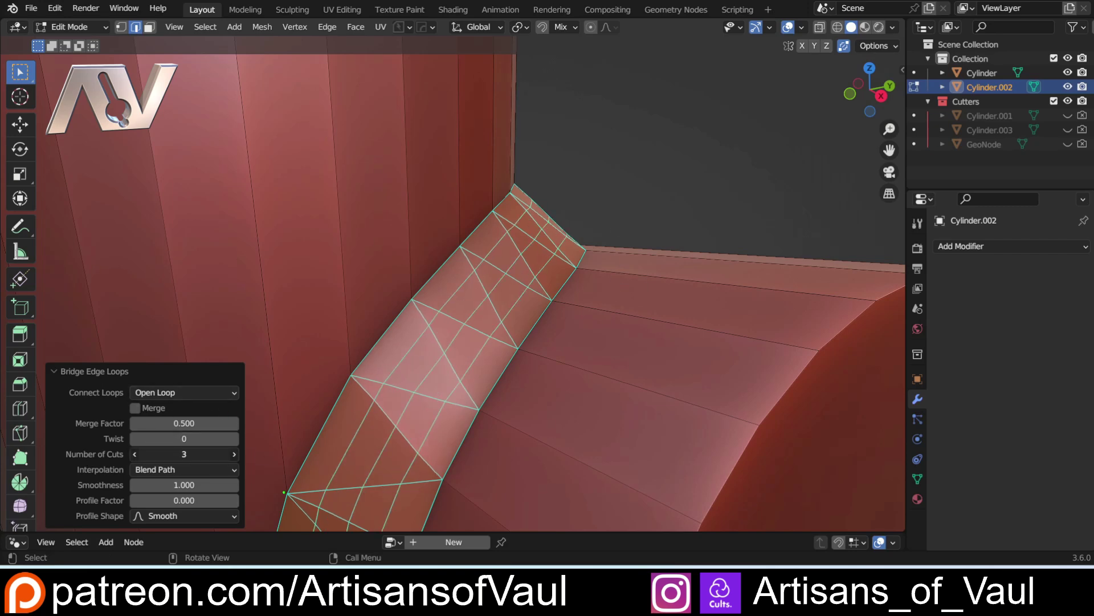
{"action": "left_click_drag", "start_coordinate": [184, 455], "coordinate": [190, 454]}
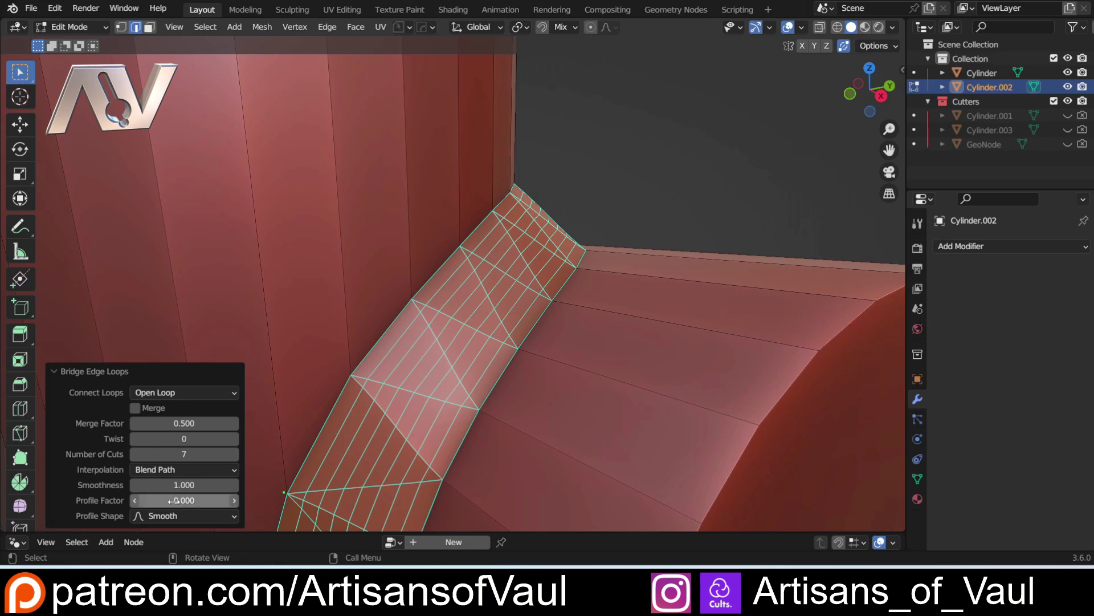
Try a profile factor of -0.050 on the bridge between the cylinders
{"action": "left_click_drag", "start_coordinate": [184, 500], "coordinate": [180, 500]}
{"action": "middle_click_drag", "start_coordinate": [477, 308], "coordinate": [506, 281]}
{"action": "scroll", "coordinate": [478, 276], "scroll_direction": "up", "scroll_amount": 2}
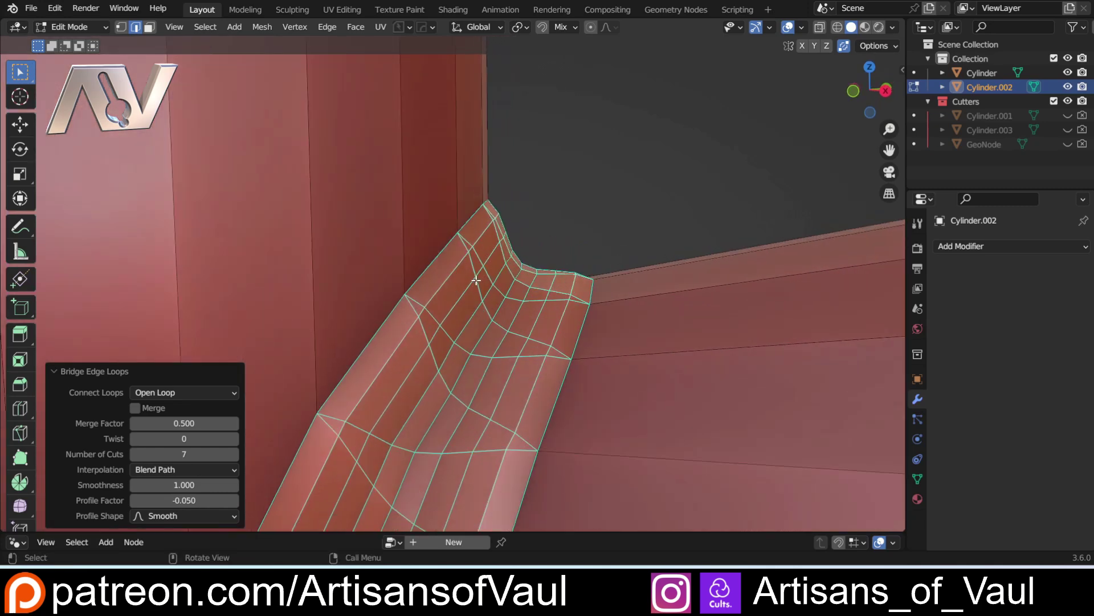
Set the bridge's interpolation to Blend Surface with a profile factor of 0.040 and a smoothness of 1.120
{"action": "left_click", "coordinate": [189, 469]}
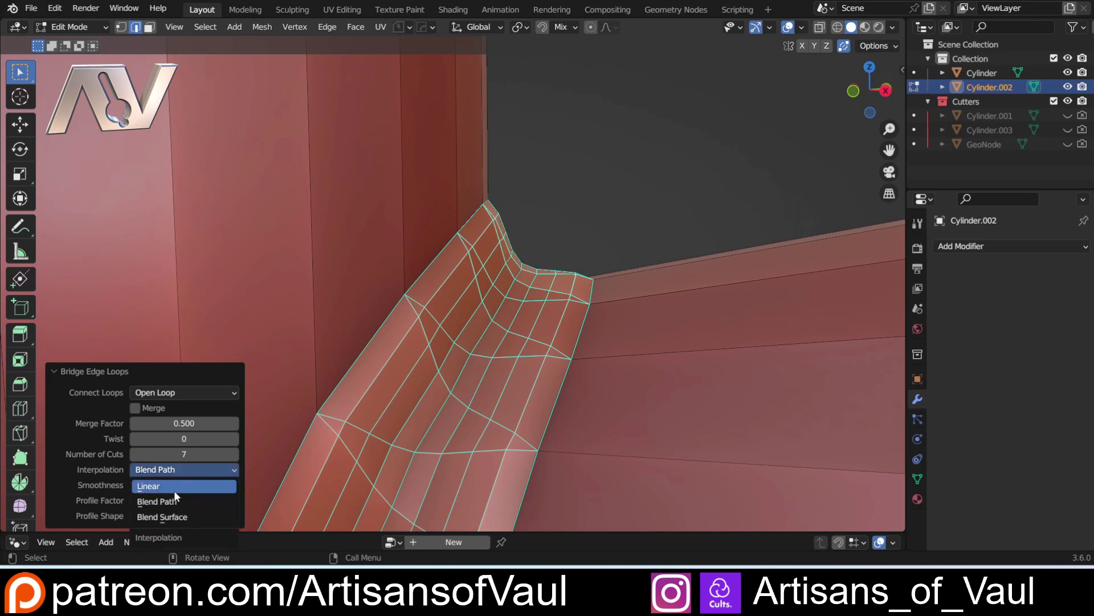
{"action": "left_click", "coordinate": [166, 516]}
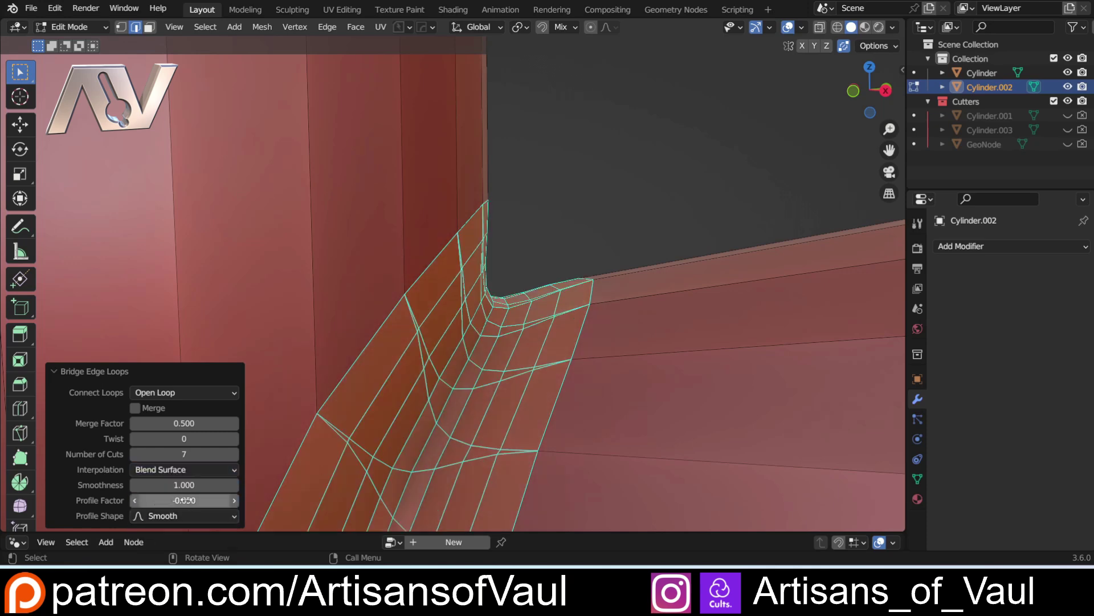
{"action": "left_click_drag", "start_coordinate": [184, 500], "coordinate": [204, 500]}
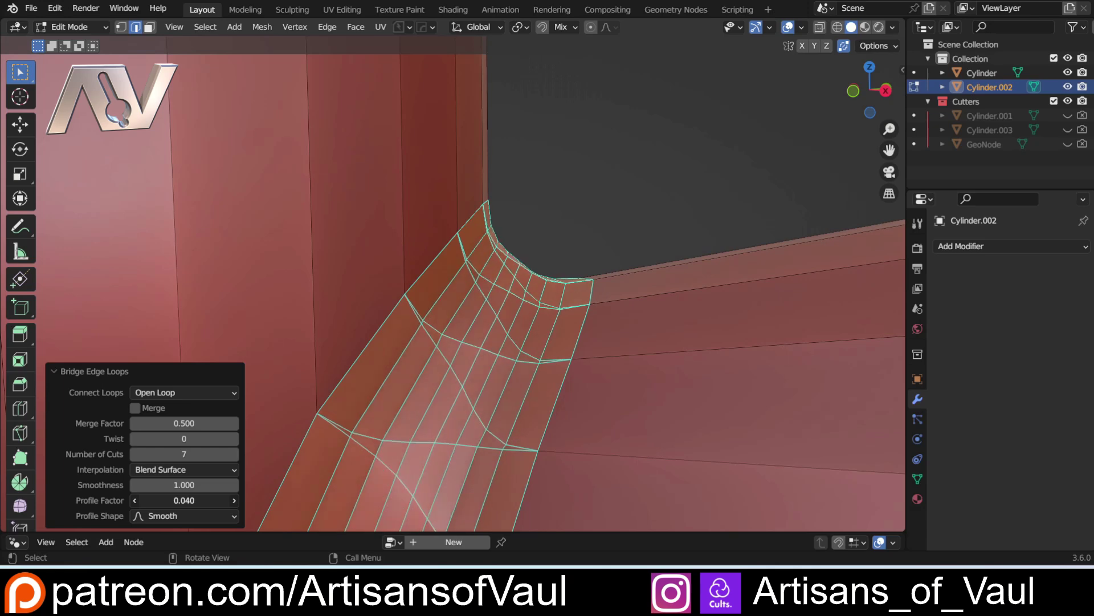
{"action": "middle_click_drag", "start_coordinate": [370, 443], "coordinate": [505, 324]}
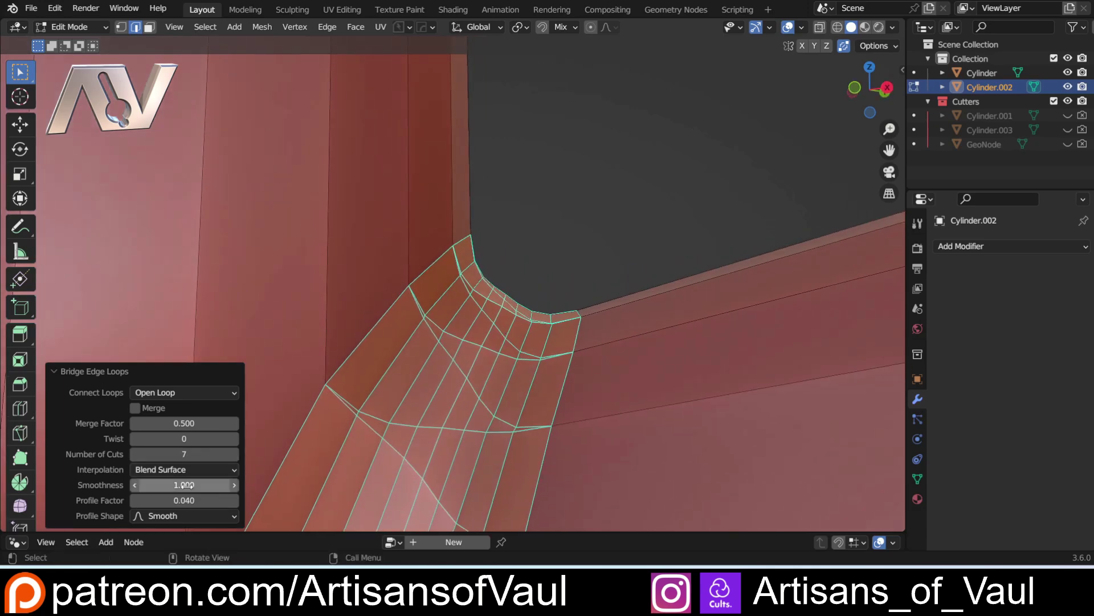
{"action": "left_click_drag", "start_coordinate": [184, 484], "coordinate": [193, 485]}
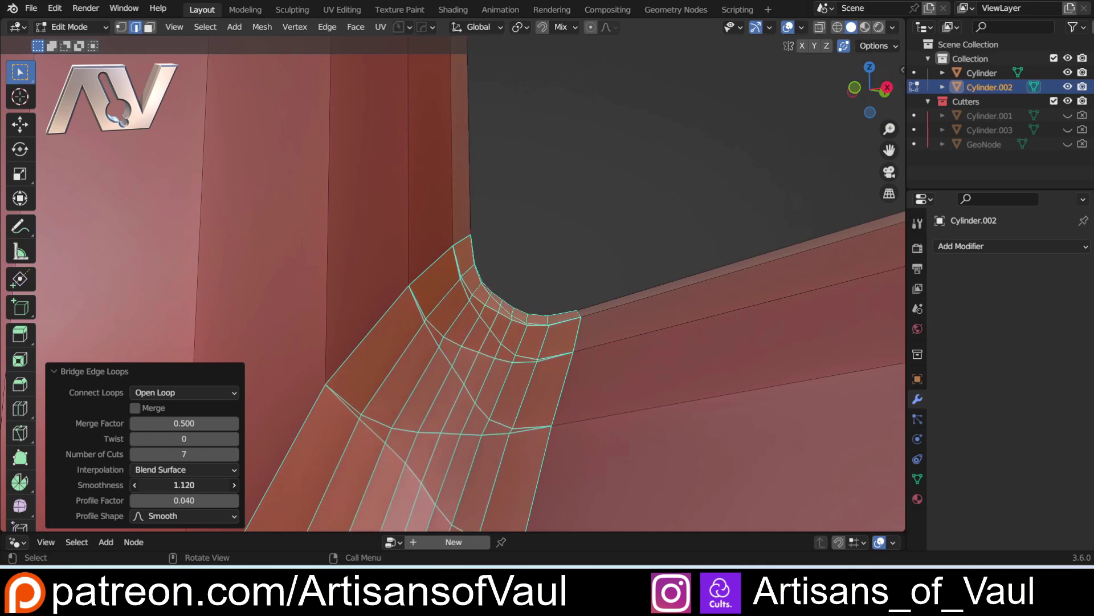
Return to Object Mode and apply Shade Auto Smooth to the bridged crossed cylinders
{"action": "scroll", "coordinate": [598, 247], "scroll_direction": "down", "scroll_amount": 3}
{"action": "middle_click_drag", "start_coordinate": [571, 248], "coordinate": [472, 302]}
{"action": "scroll", "coordinate": [592, 272], "scroll_direction": "down", "scroll_amount": 3}
{"action": "middle_click_drag", "start_coordinate": [597, 273], "coordinate": [618, 247]}
{"action": "key", "text": "Tab"}
{"action": "right_click", "coordinate": [470, 324]}
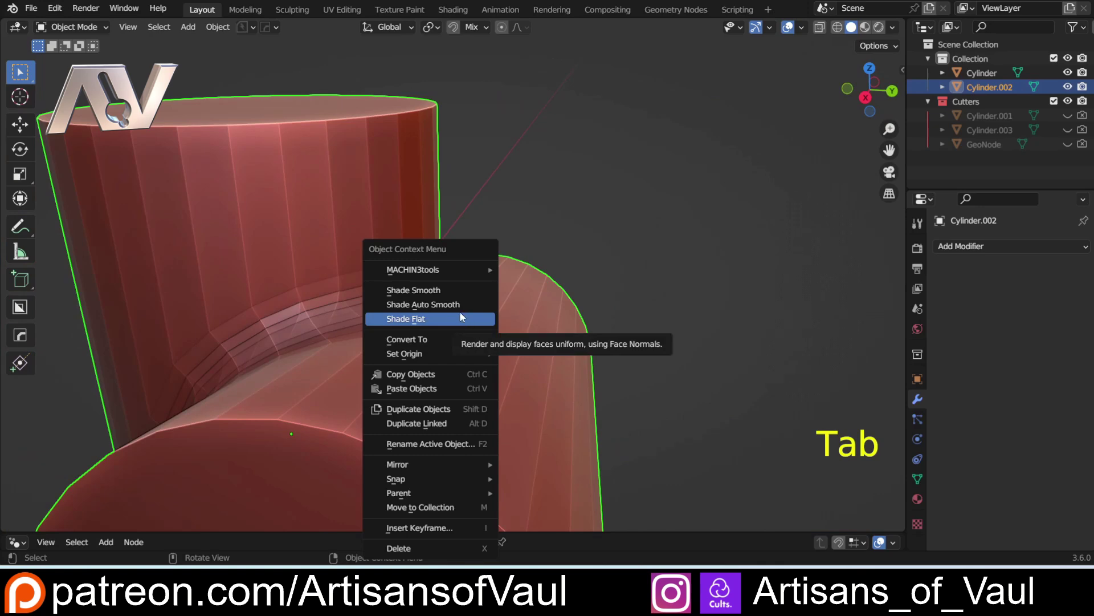
{"action": "left_click", "coordinate": [459, 304]}
Deselect the bridged object and compare its rounded transition with the one on the other crossed cylinders
{"action": "scroll", "coordinate": [494, 313], "scroll_direction": "down", "scroll_amount": 5}
{"action": "middle_click_drag", "start_coordinate": [518, 302], "coordinate": [551, 327]}
{"action": "scroll", "coordinate": [558, 329], "scroll_direction": "down", "scroll_amount": 1}
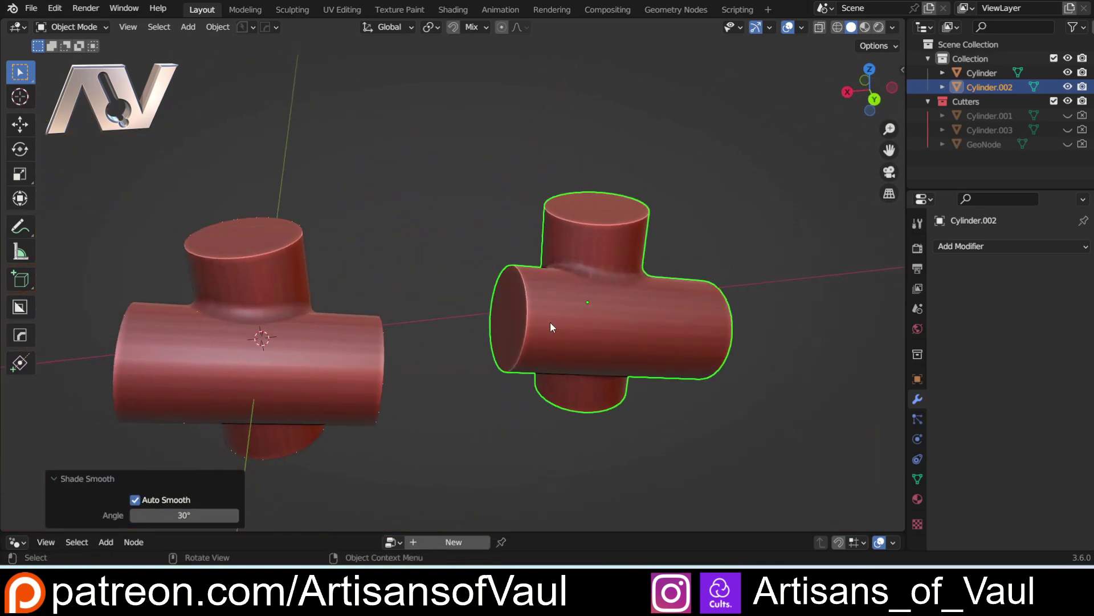
{"action": "scroll", "coordinate": [551, 324], "scroll_direction": "up", "scroll_amount": 3}
{"action": "middle_click_drag", "start_coordinate": [672, 301], "coordinate": [507, 299]}
{"action": "middle_click_drag", "start_coordinate": [507, 300], "coordinate": [418, 332], "text": "shift"}
{"action": "left_click", "coordinate": [450, 324]}
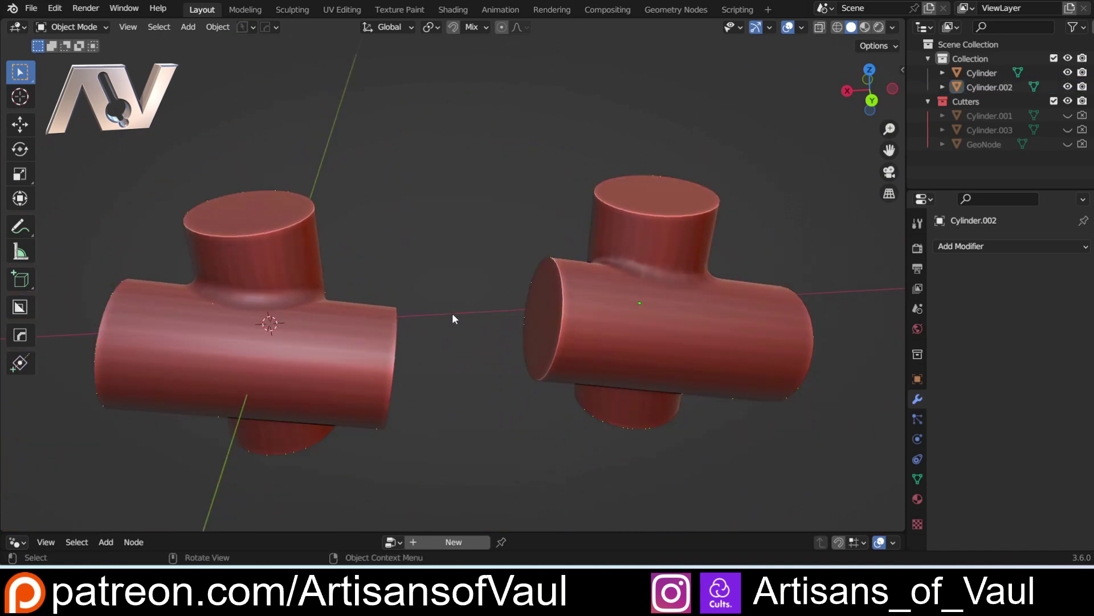
{"action": "left_click", "coordinate": [504, 290]}
{"action": "left_click", "coordinate": [480, 285]}
{"action": "middle_click_drag", "start_coordinate": [480, 284], "coordinate": [446, 261], "text": "shift"}
{"action": "scroll", "coordinate": [475, 253], "scroll_direction": "down", "scroll_amount": 1}
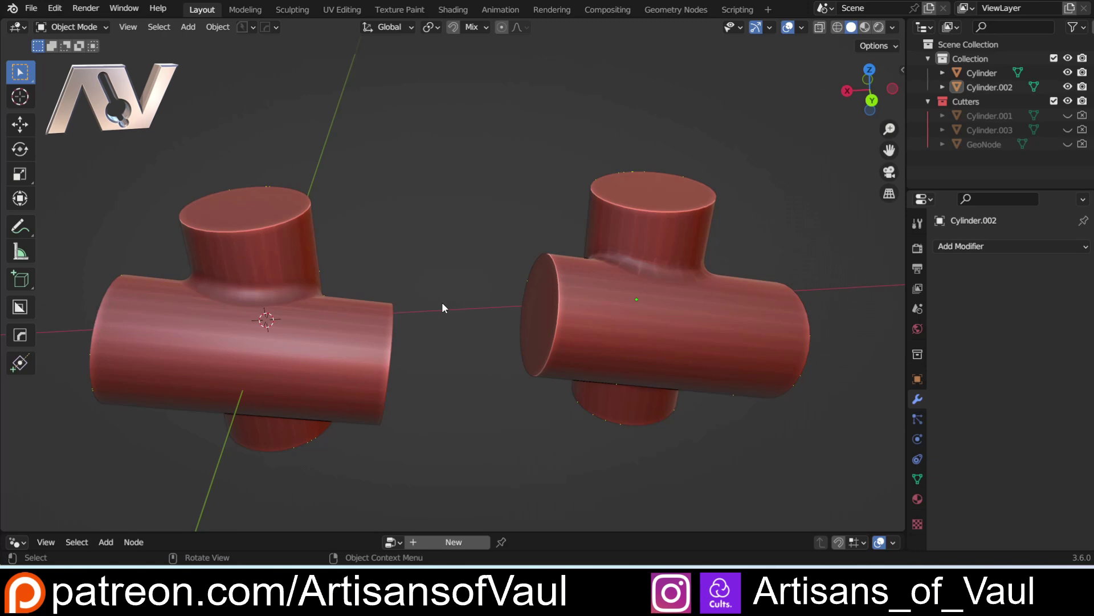
{"action": "key", "text": "shift+Tab"}
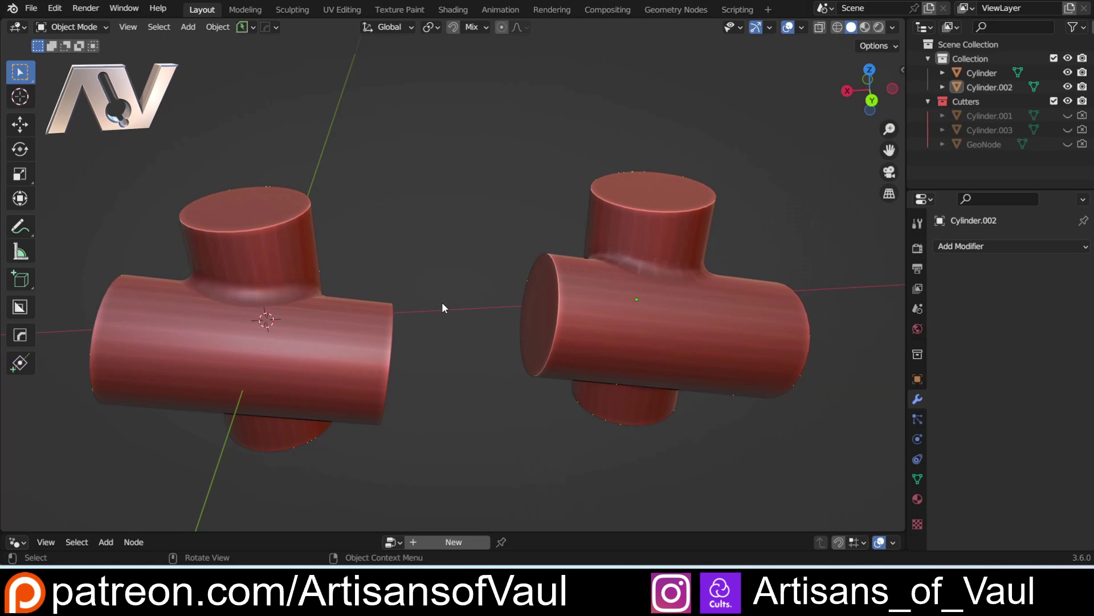